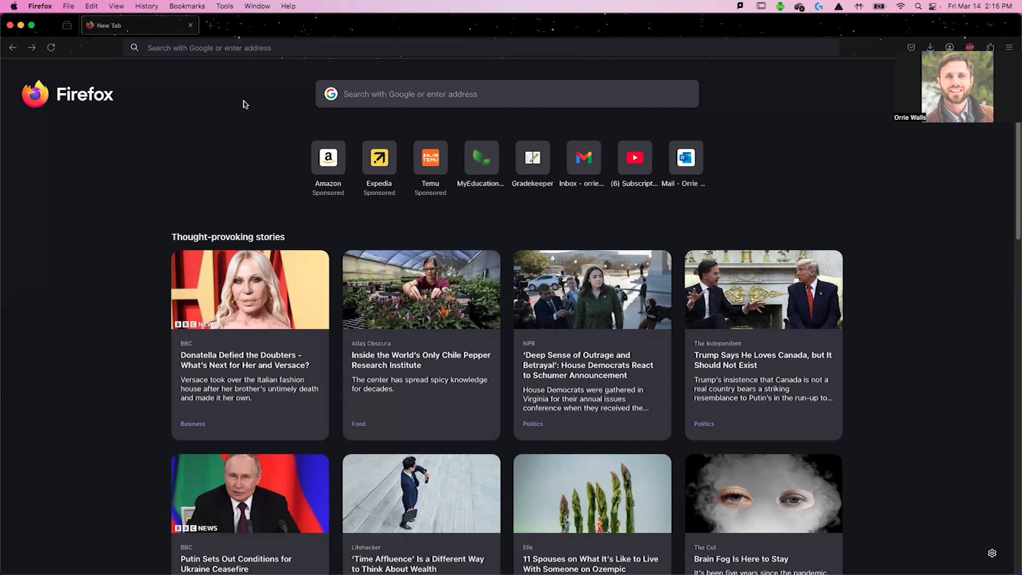
- Open piskelapp.com, create a new sprite and review its canvas resize settings
click(399, 95)
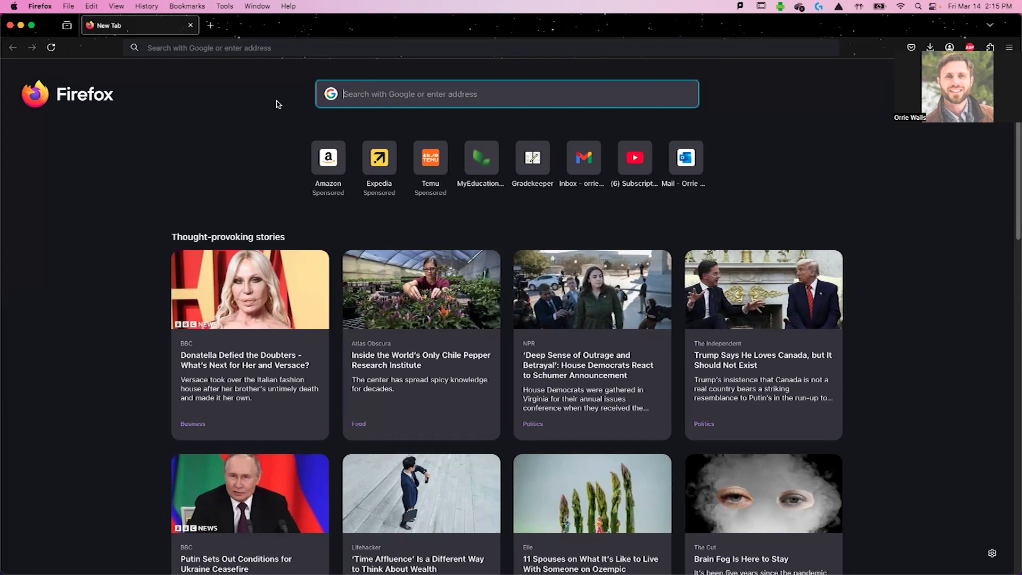
text(p)
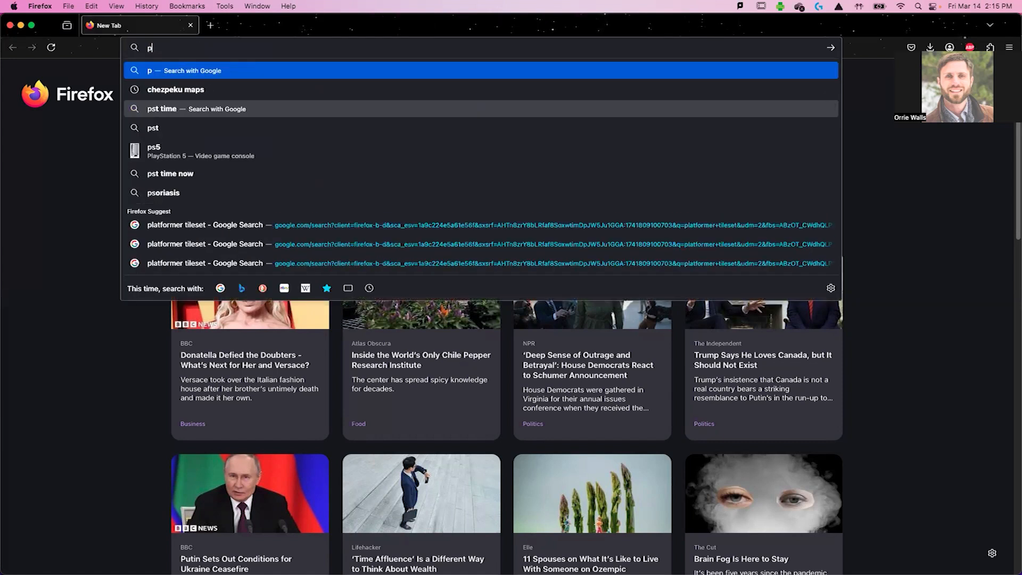
text(iskelapp.com/)
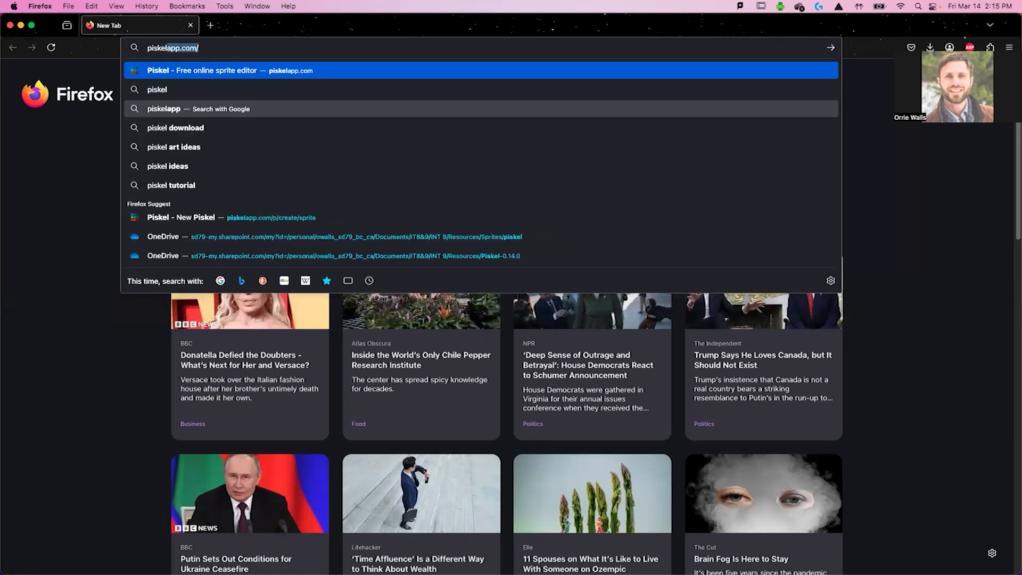
key(Return)
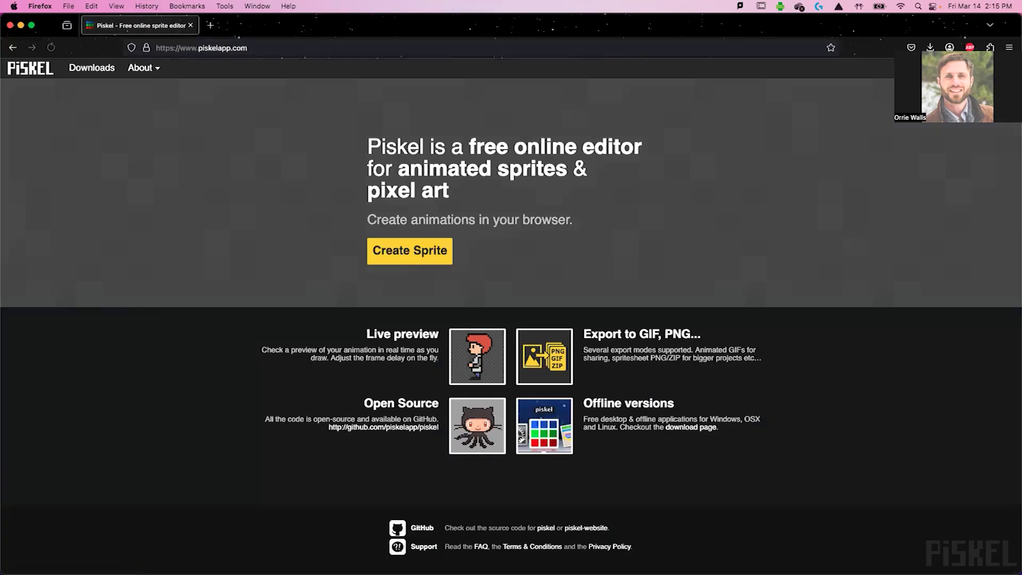
click(410, 251)
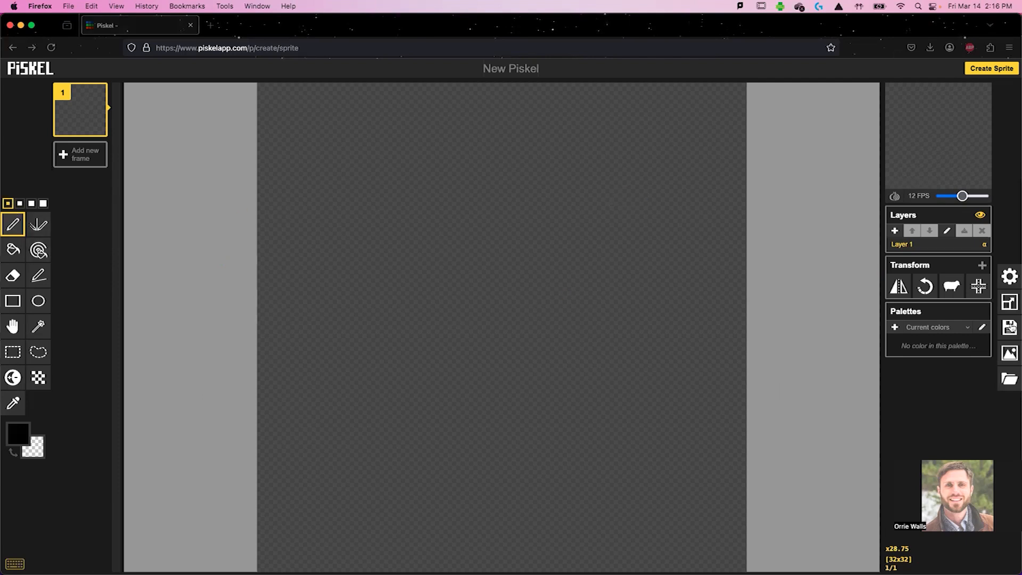
click(1009, 301)
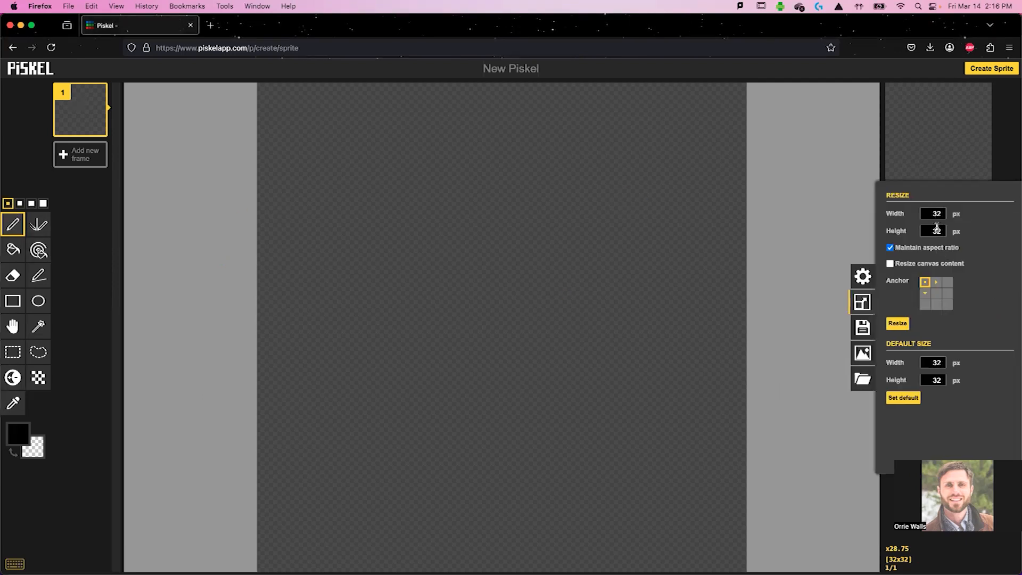
click(863, 303)
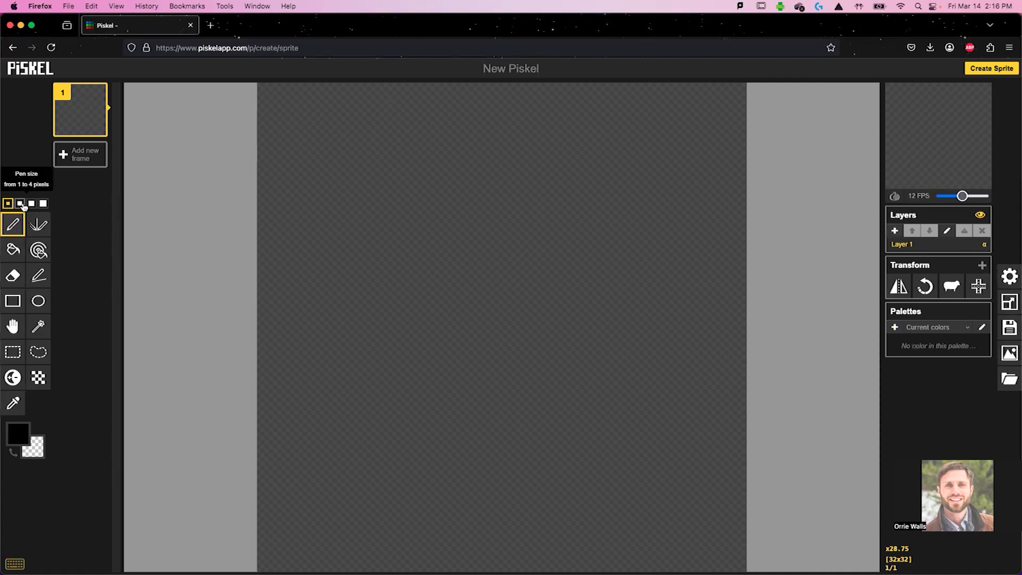
- Draw four separate black squares in a row across the upper canvas, using pen sizes 1, 2, 3 and 4 pixels
click(372, 167)
click(19, 203)
click(409, 159)
click(31, 204)
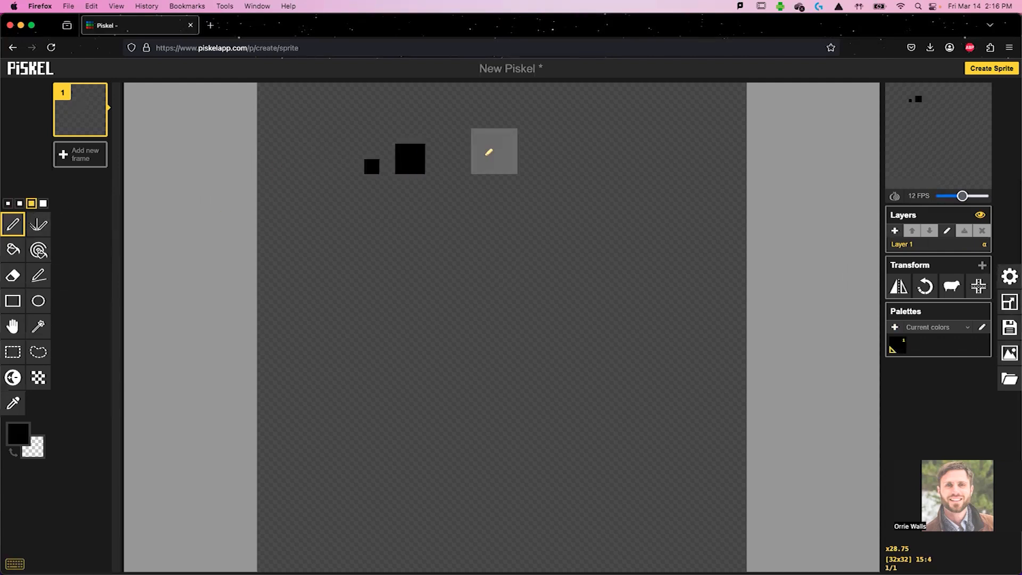
click(463, 151)
click(44, 203)
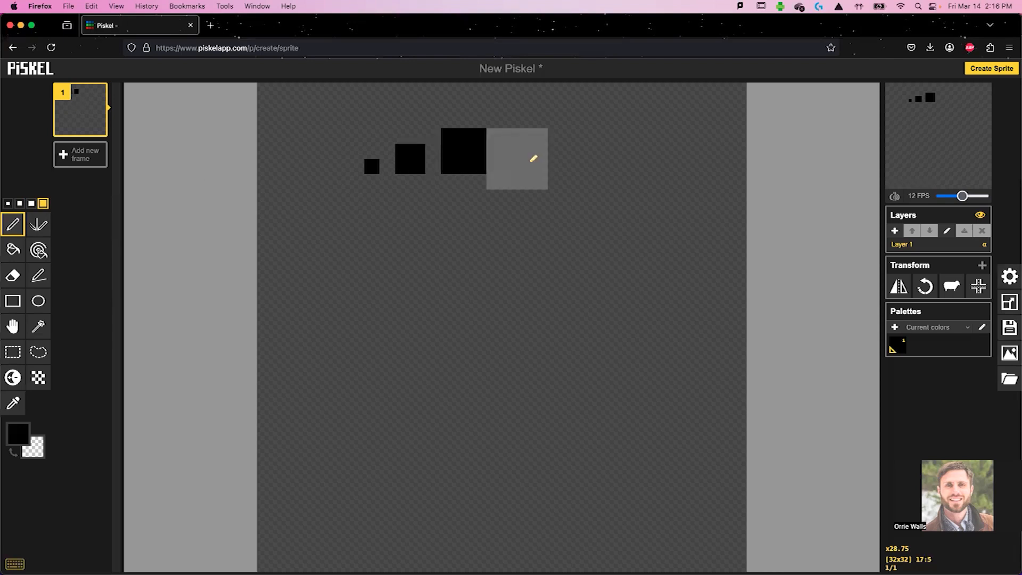
click(534, 144)
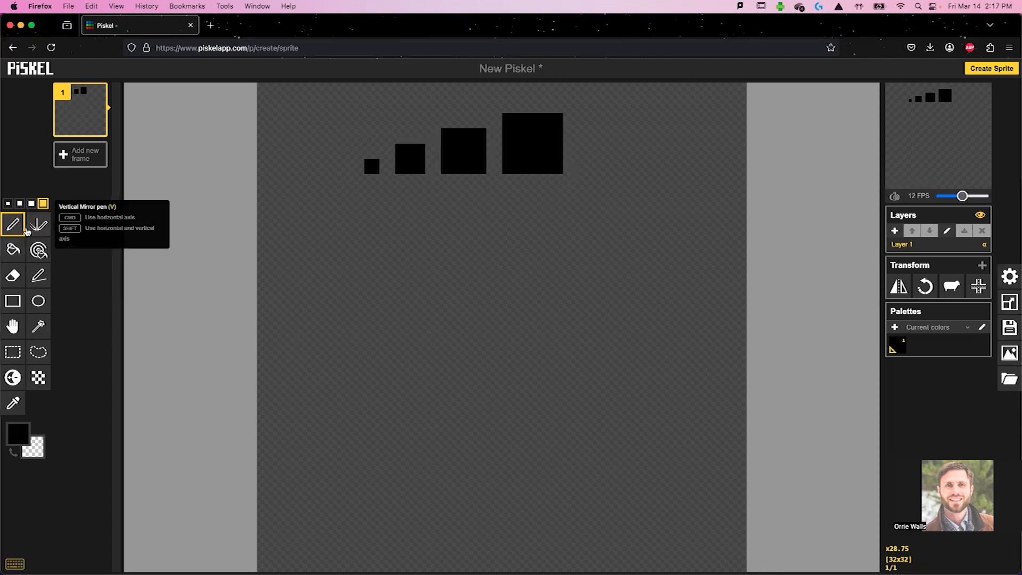
- Draw a symmetric black head outline below the squares with the 1-pixel Vertical Mirror pen and erase its surplus corner pixels
click(36, 230)
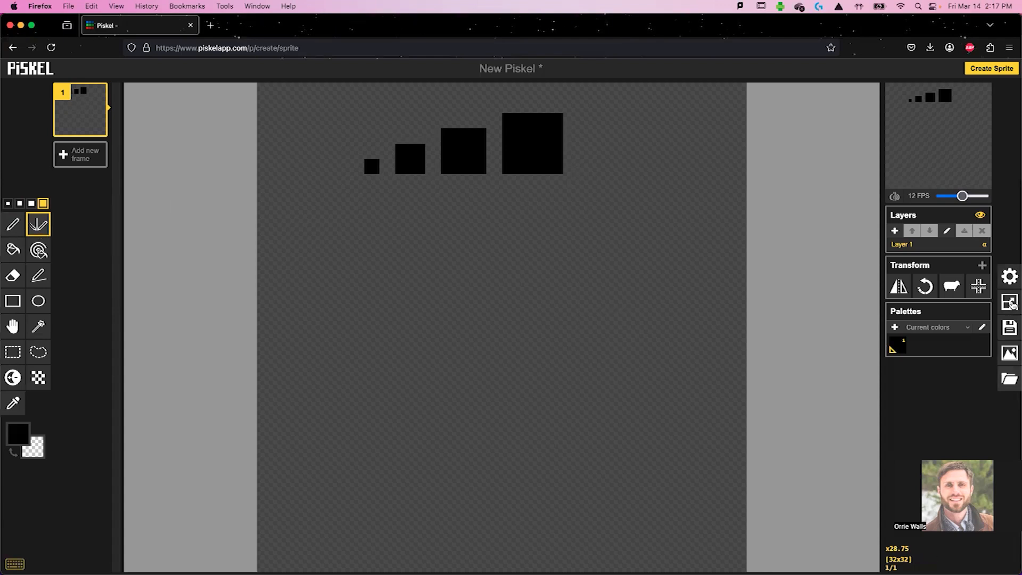
click(1009, 302)
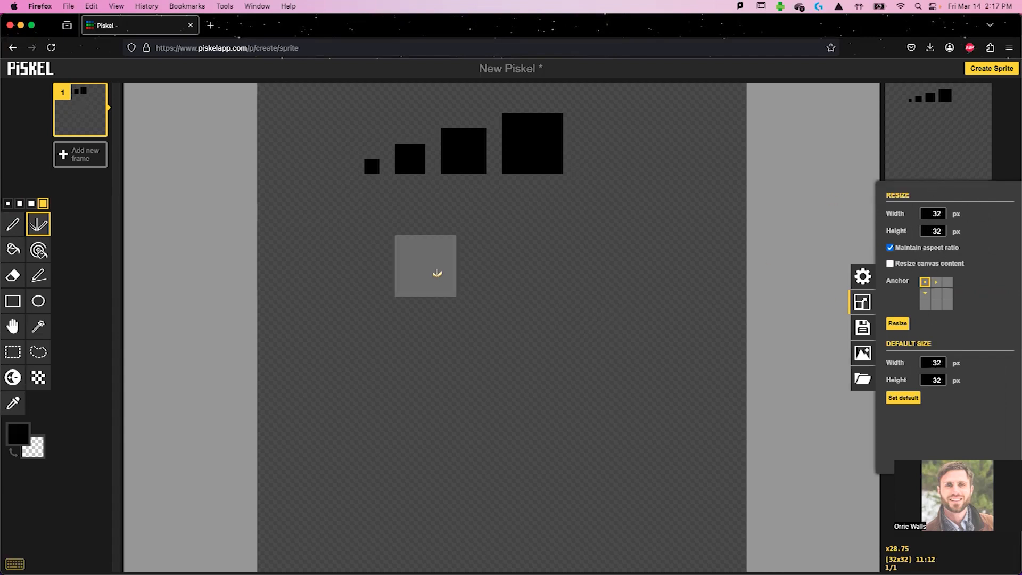
click(8, 202)
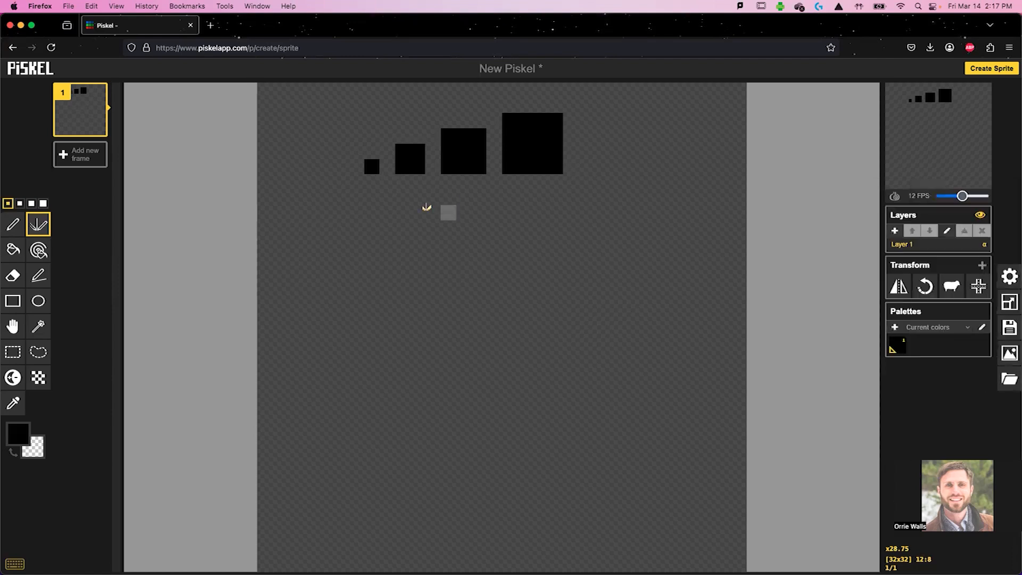
mouse_move(494, 212)
mouse_down()
mouse_move(302, 206)
mouse_move(315, 499)
mouse_move(395, 515)
mouse_move(520, 512)
mouse_up()
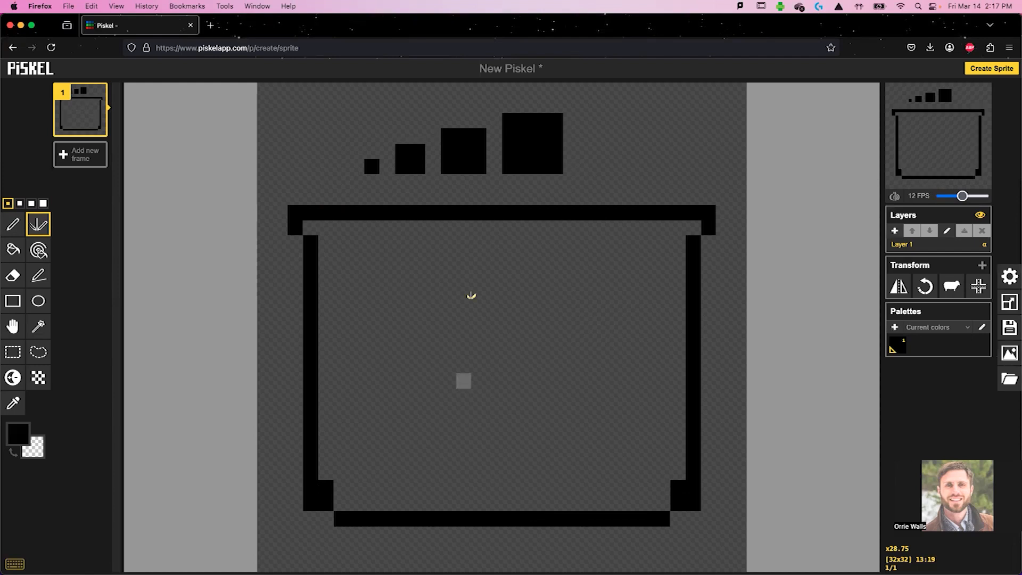
right_click(311, 496)
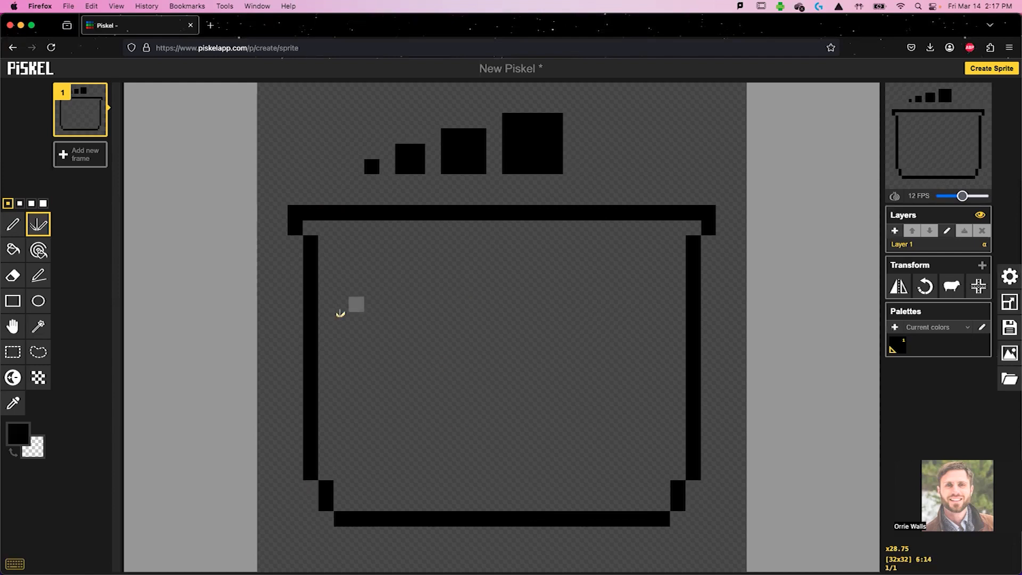
right_click(300, 213)
- Add mirrored black details inside the outline: two horizontal hat lines, two eyes with brows, a nose and a smiling mouth
drag(326, 242, 502, 243)
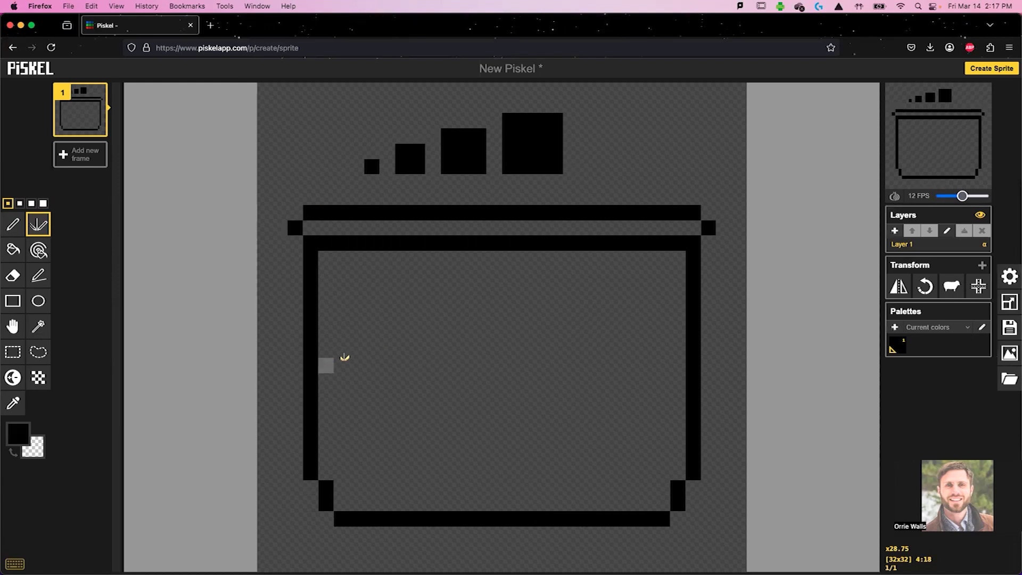
drag(325, 365, 586, 381)
drag(433, 392, 434, 412)
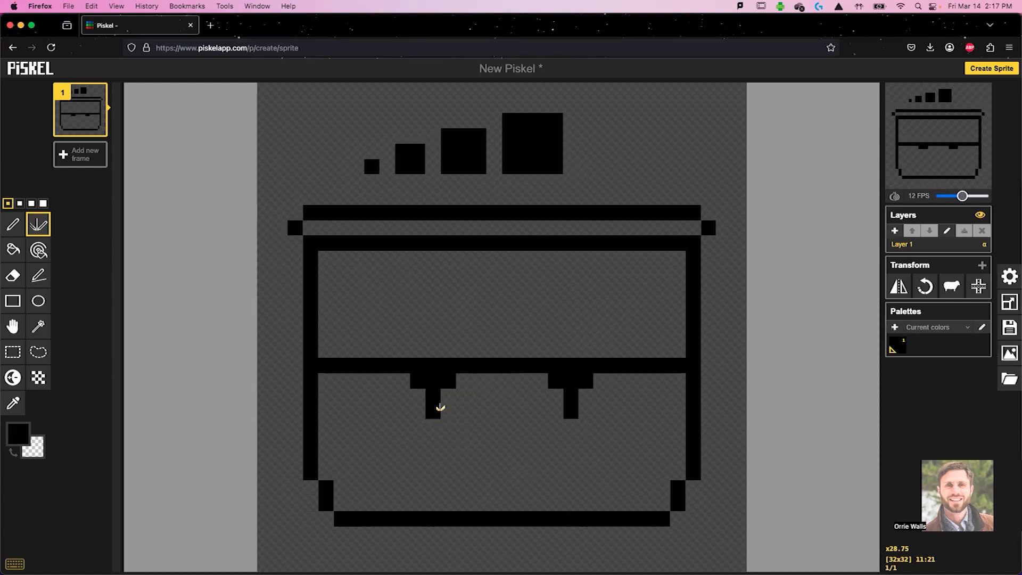
mouse_move(402, 453)
mouse_down()
mouse_move(492, 472)
mouse_move(476, 442)
mouse_move(495, 442)
mouse_up()
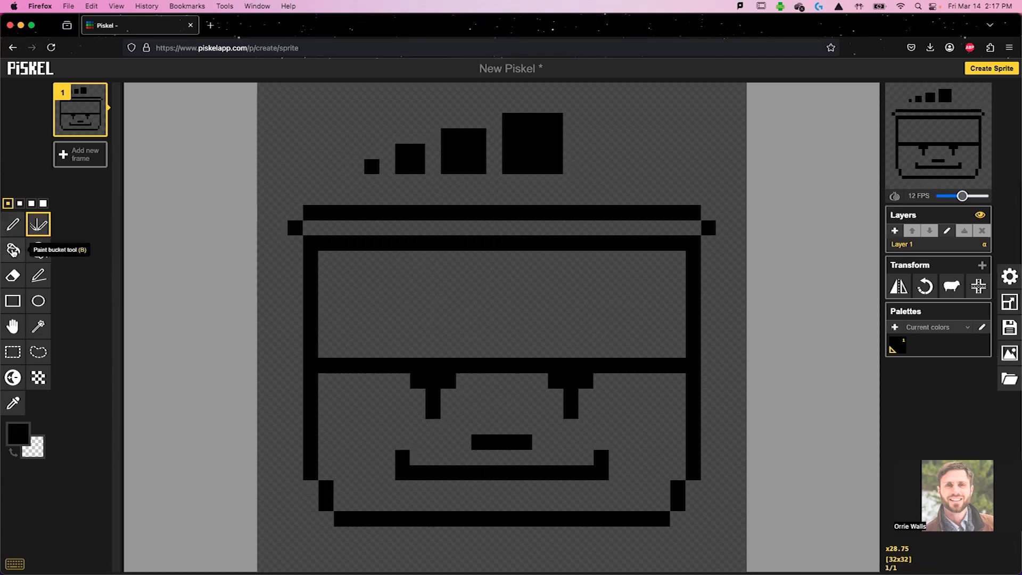
- Fill the large hat area above the eyes with red #c50a0a using the Paint bucket
click(12, 248)
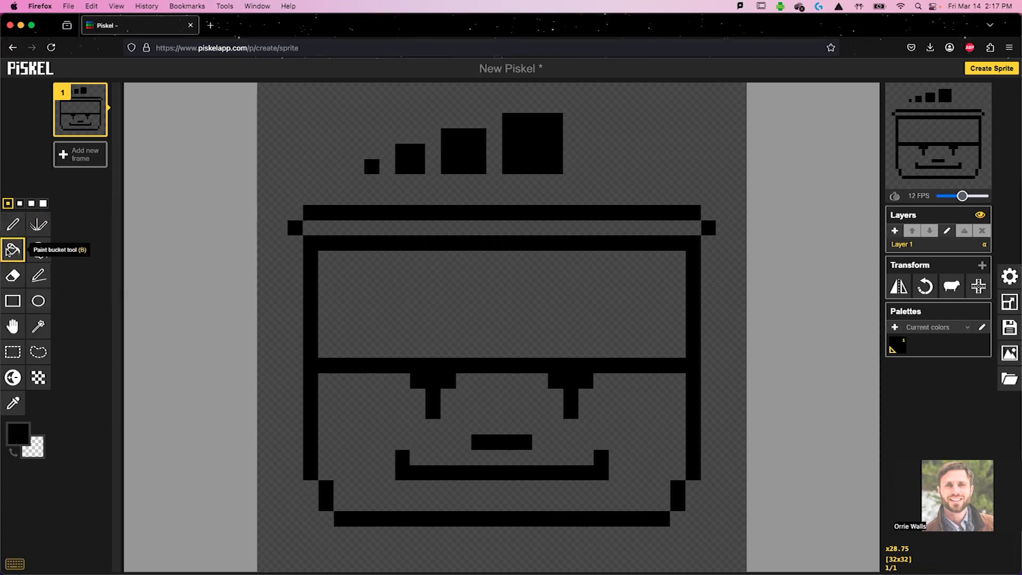
click(17, 439)
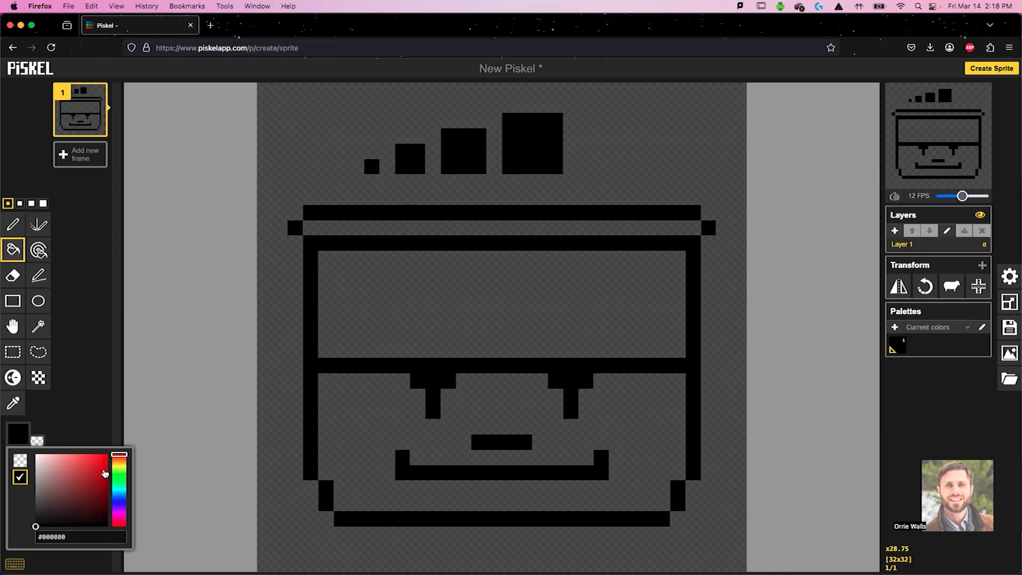
click(104, 471)
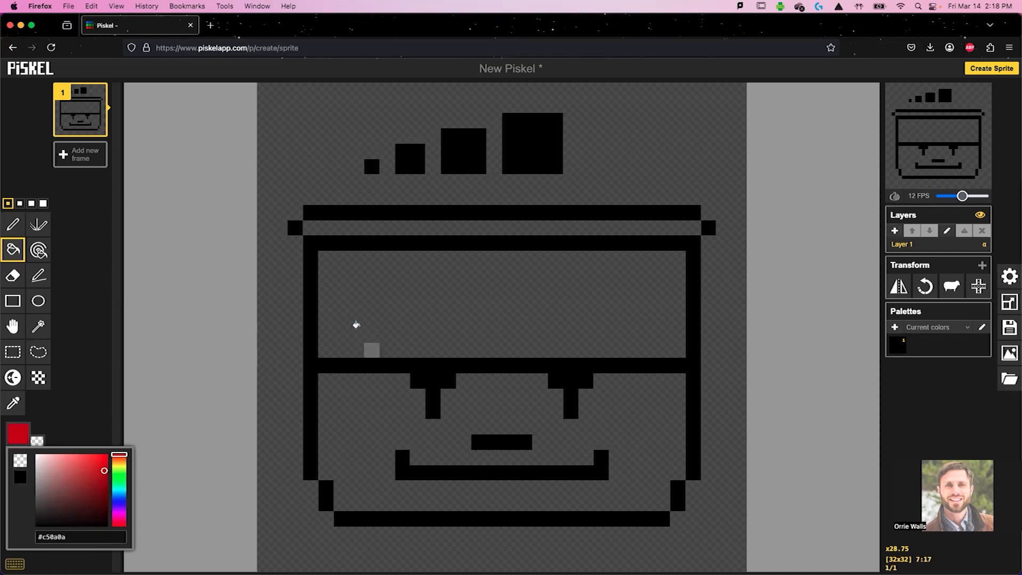
click(356, 324)
- Set the primary colour to green #0ac528 and fill the 2-pixel sample square with it
click(17, 433)
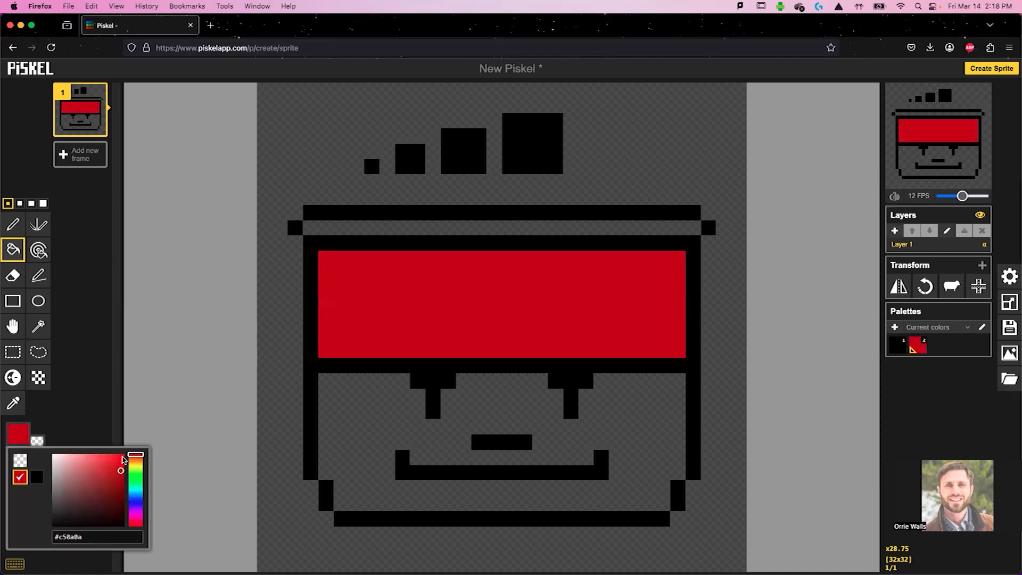
click(138, 485)
click(410, 158)
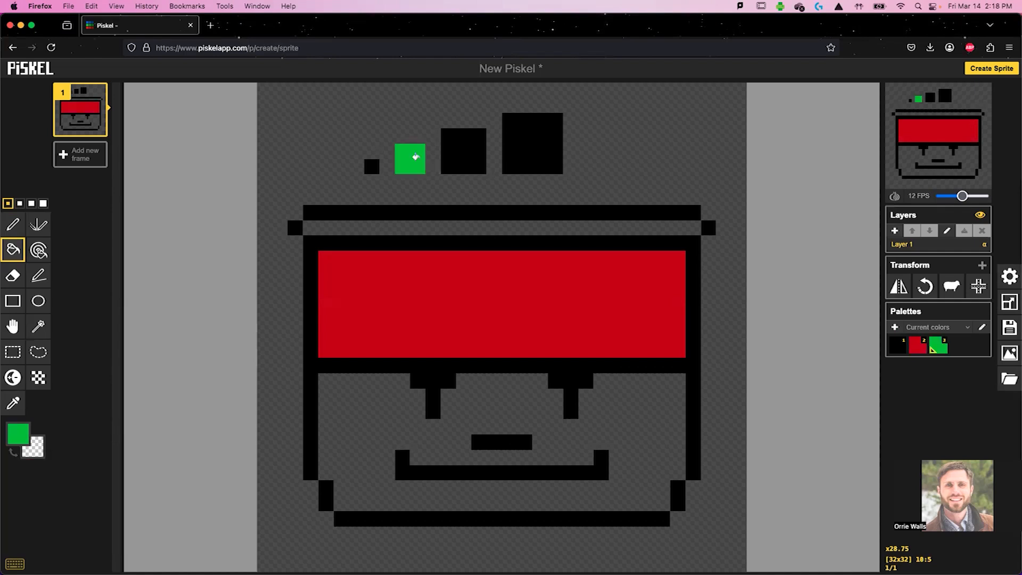
- Fill the 4-pixel sample square and the face area with blue #0a49c5
click(23, 430)
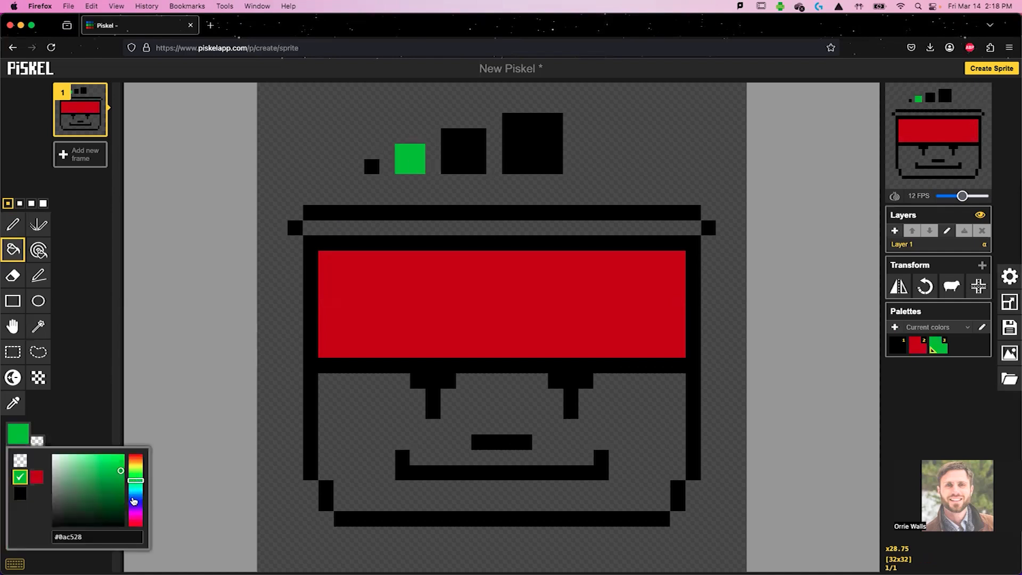
click(135, 500)
click(526, 152)
click(593, 410)
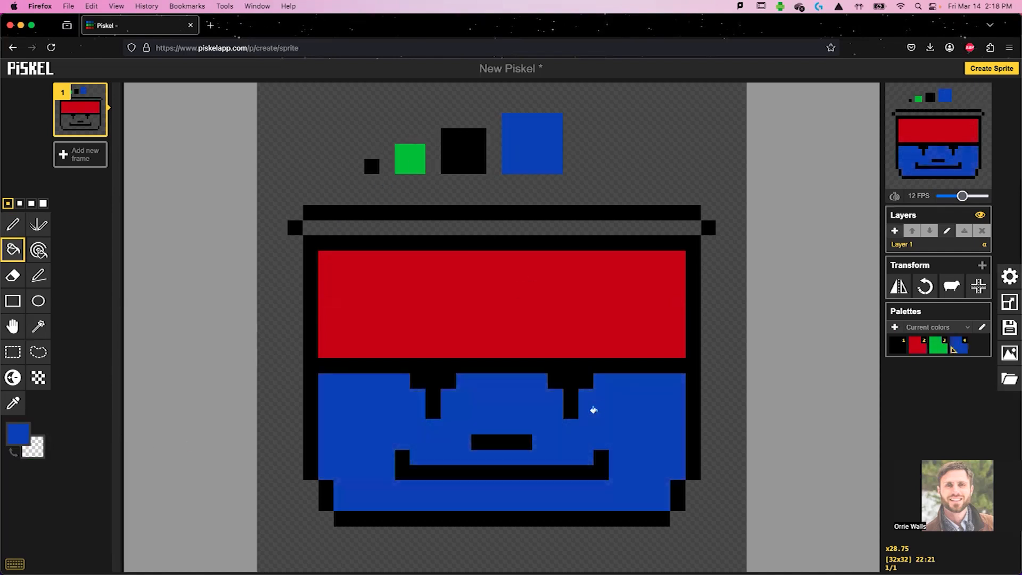
- Fill the thin stripe atop the hat and the 3-pixel sample square with magenta #ba0ac5
click(20, 432)
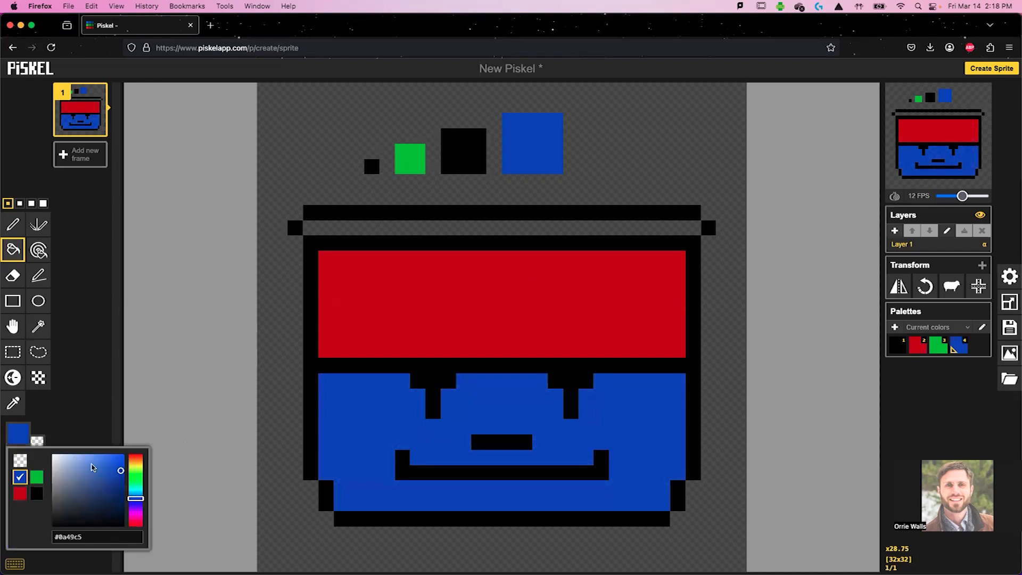
click(137, 514)
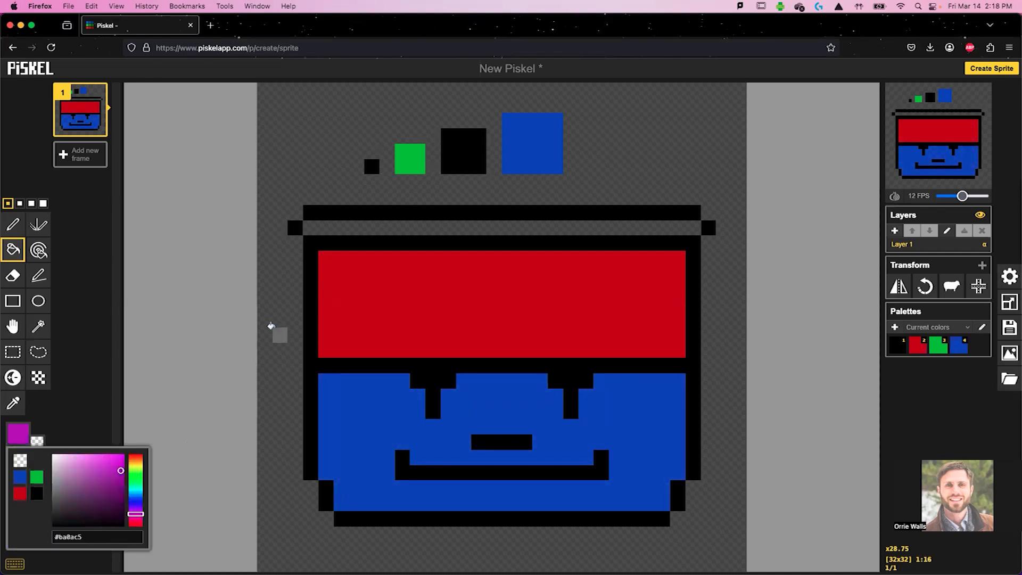
click(370, 227)
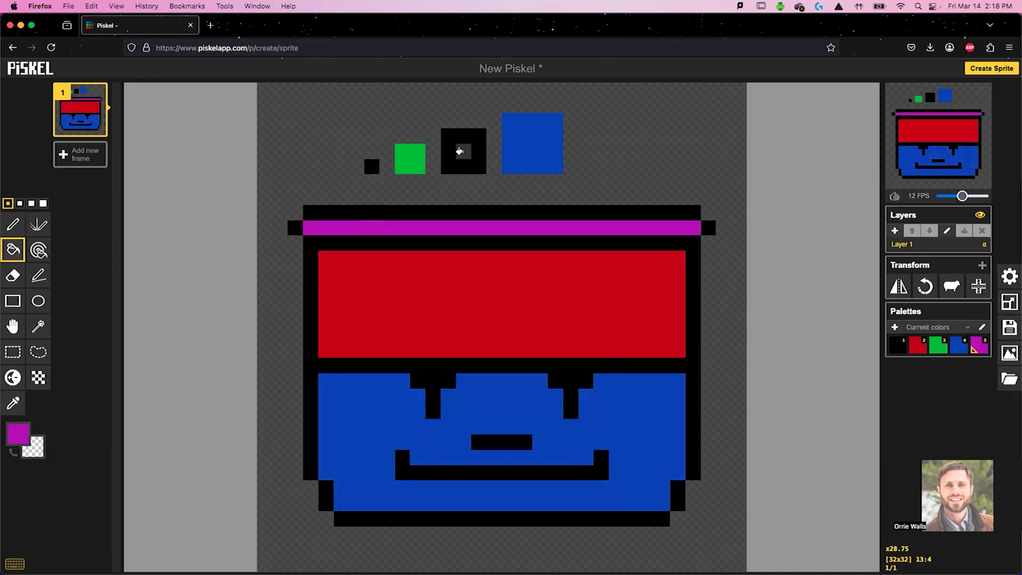
click(463, 151)
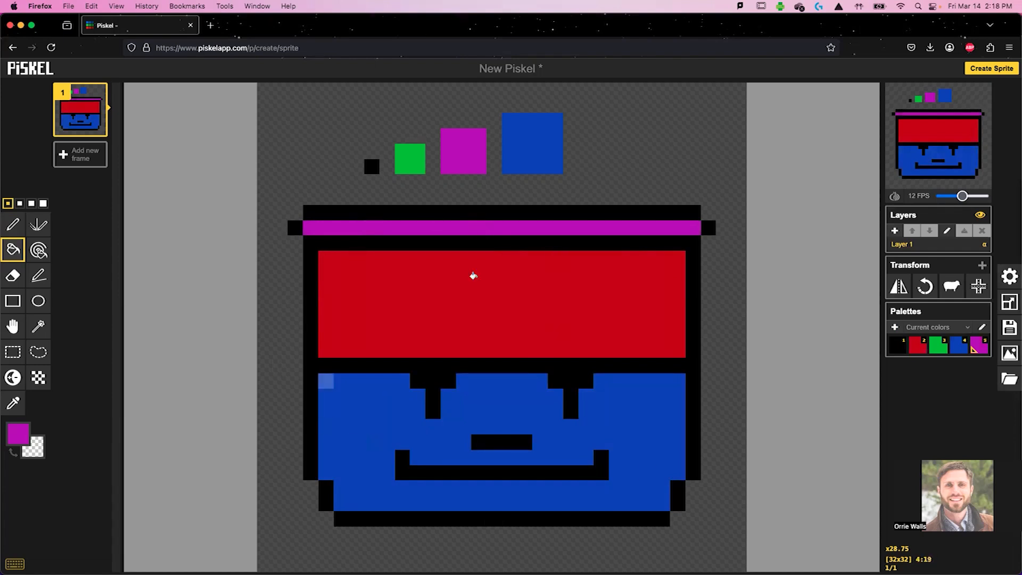
- Replace every blue pixel of the drawing with orange #c56d0a using the tool that paints all pixels of the same colour
click(43, 254)
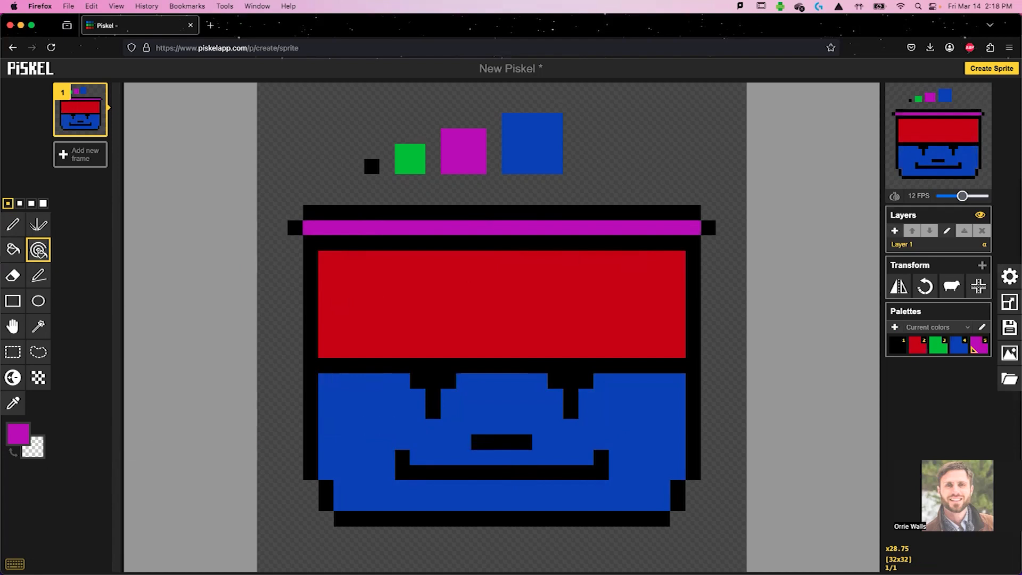
click(15, 436)
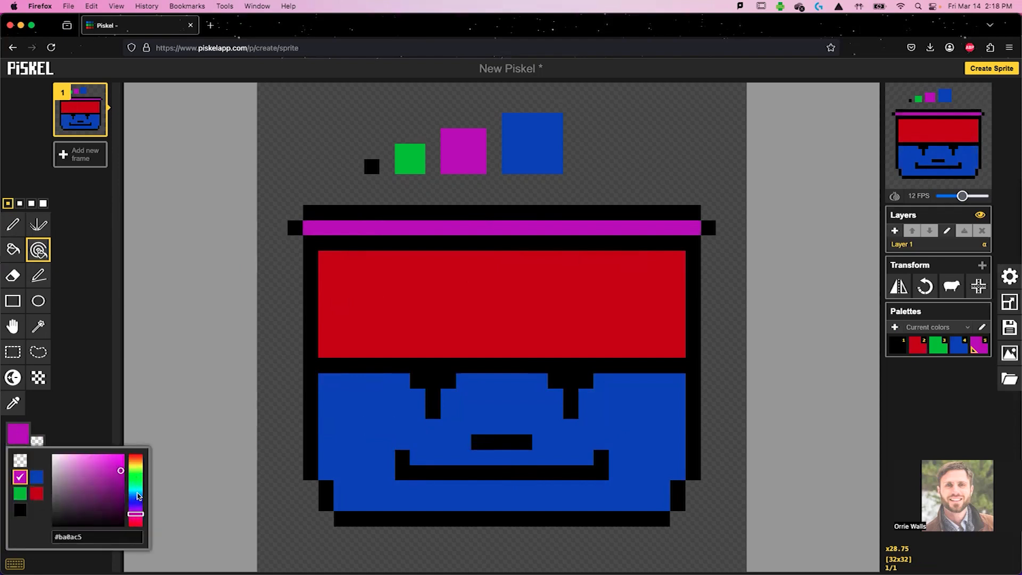
click(136, 467)
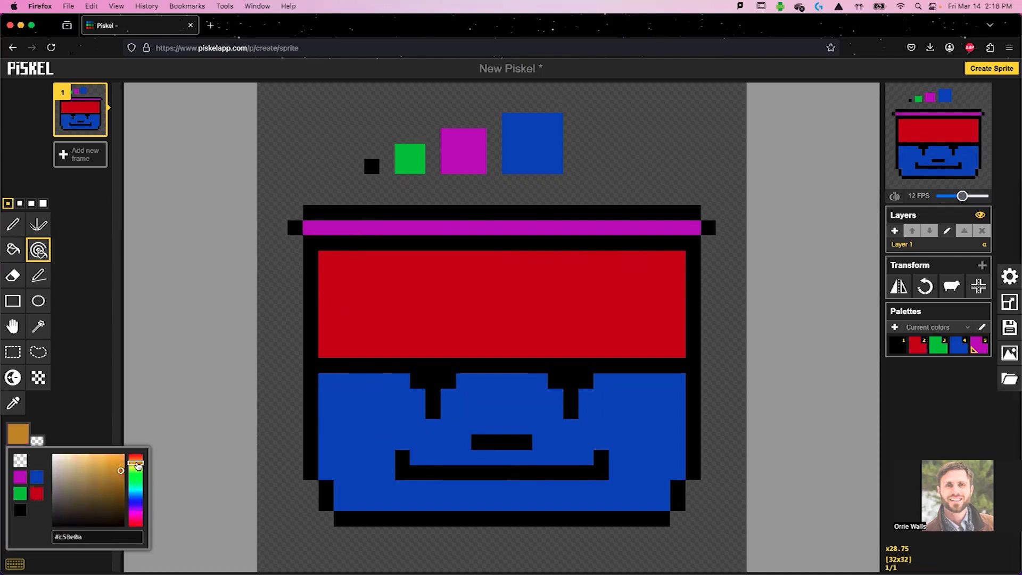
click(140, 460)
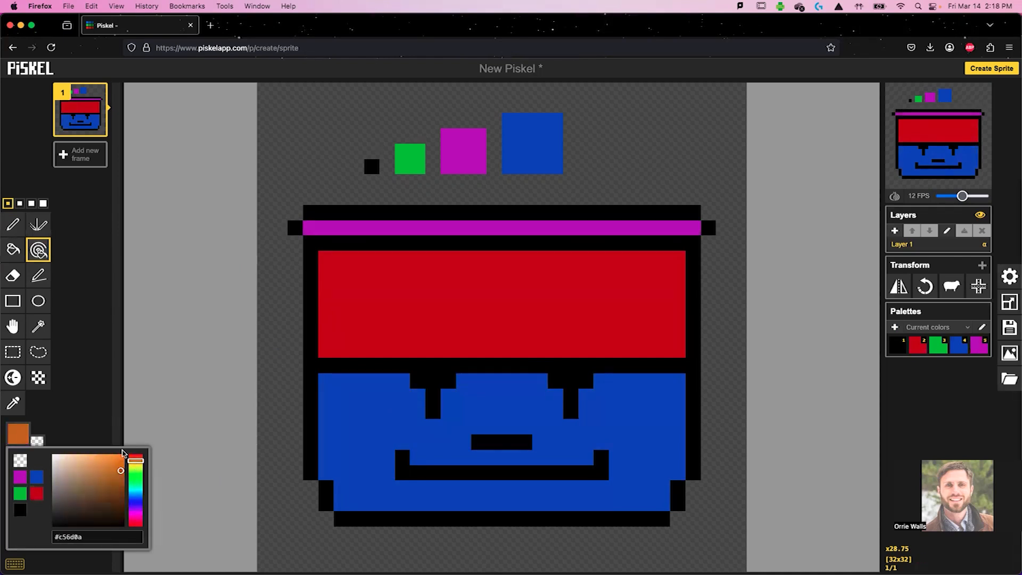
click(39, 250)
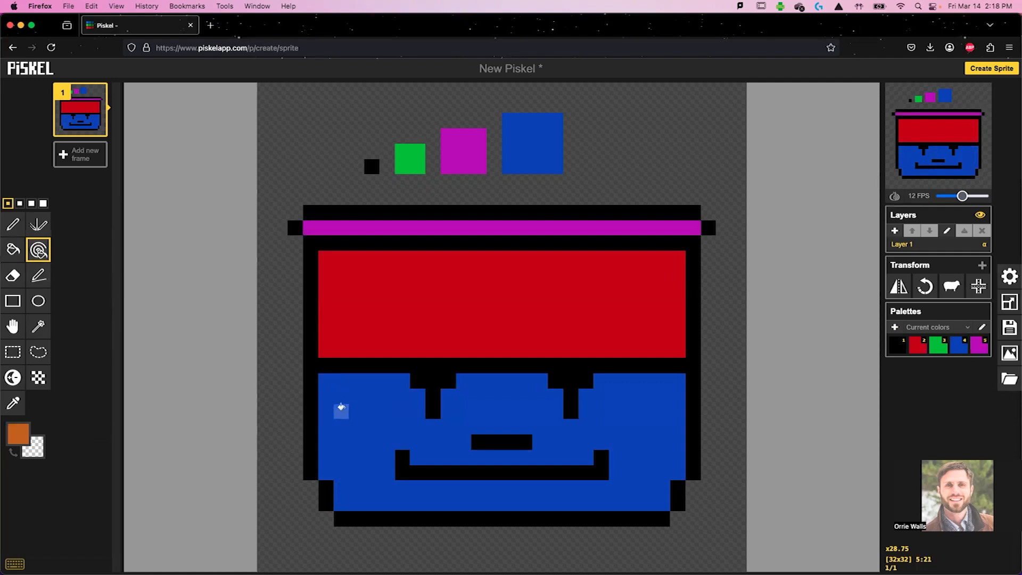
click(341, 406)
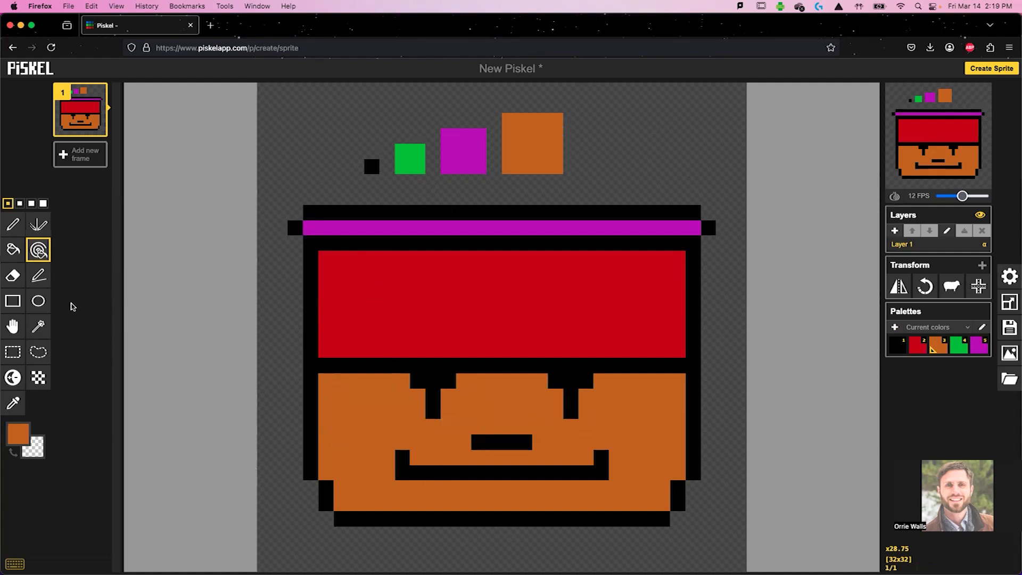
- Draw orange freehand strokes across the red hat area and a straight orange line about 27 pixels long above the sample squares
click(13, 276)
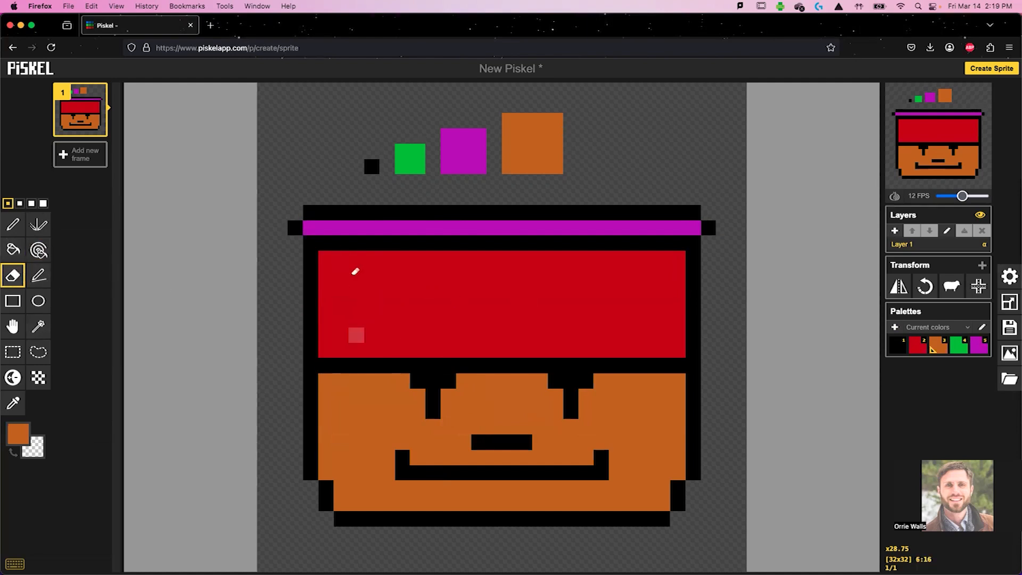
click(12, 224)
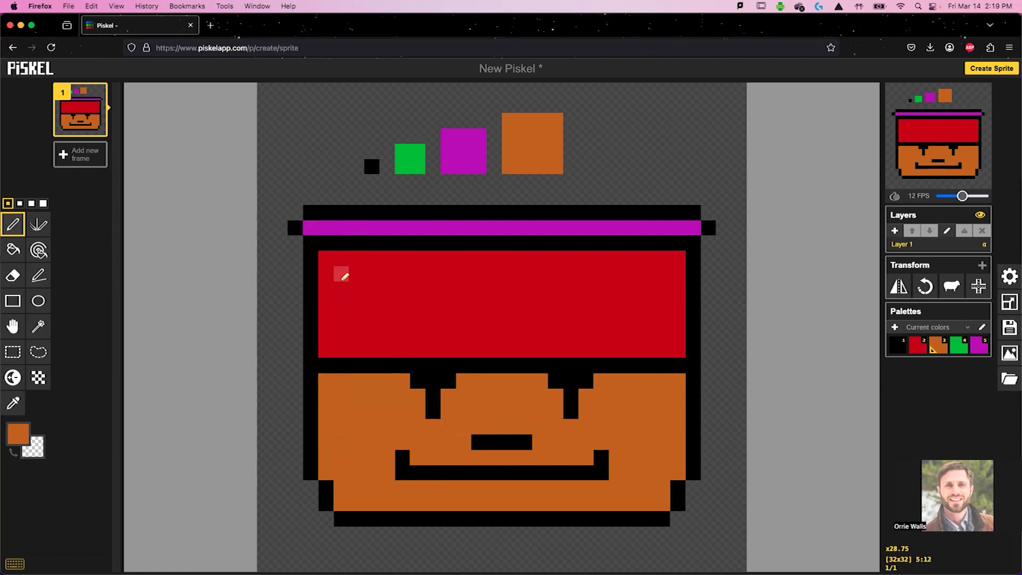
mouse_move(376, 276)
mouse_down()
mouse_move(565, 282)
mouse_move(503, 273)
mouse_up()
mouse_move(341, 272)
mouse_down()
mouse_move(549, 271)
mouse_move(514, 282)
mouse_up()
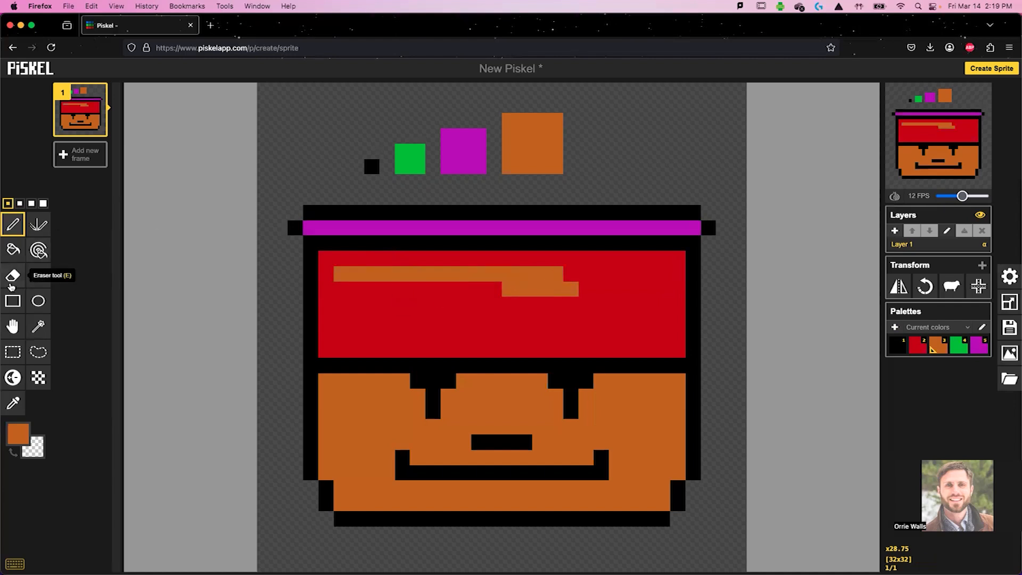
click(36, 279)
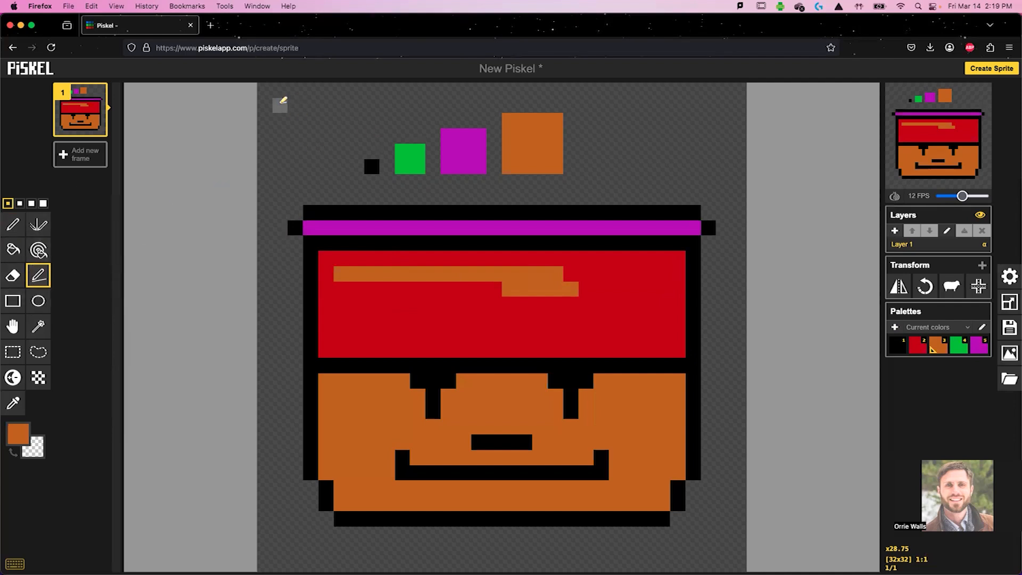
mouse_move(279, 106)
mouse_down()
mouse_move(388, 463)
mouse_move(798, 495)
mouse_move(685, 102)
mouse_up()
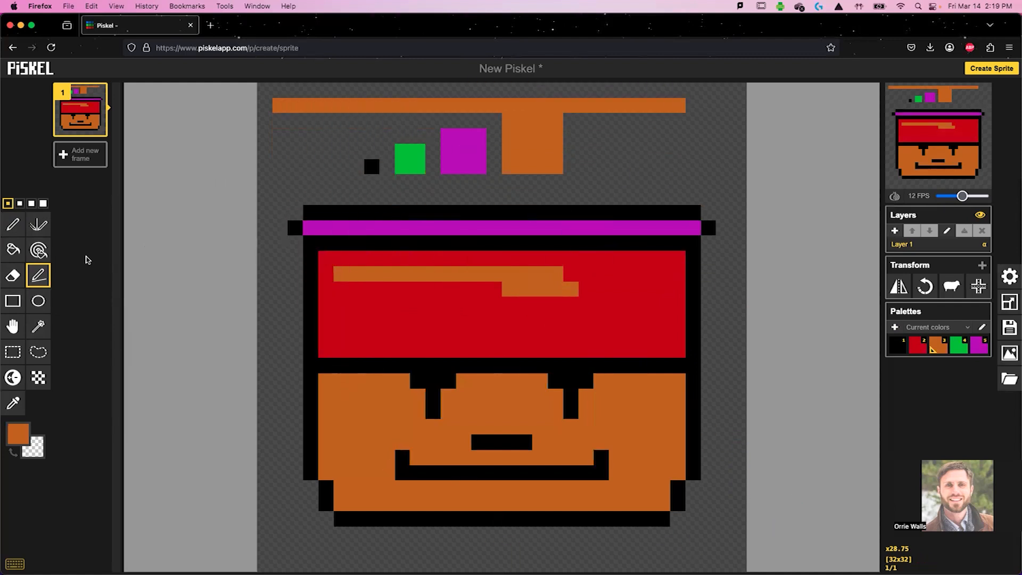
- Draw a green rectangle outline about 13 by 14 pixels over the upper-left part of the face
click(13, 301)
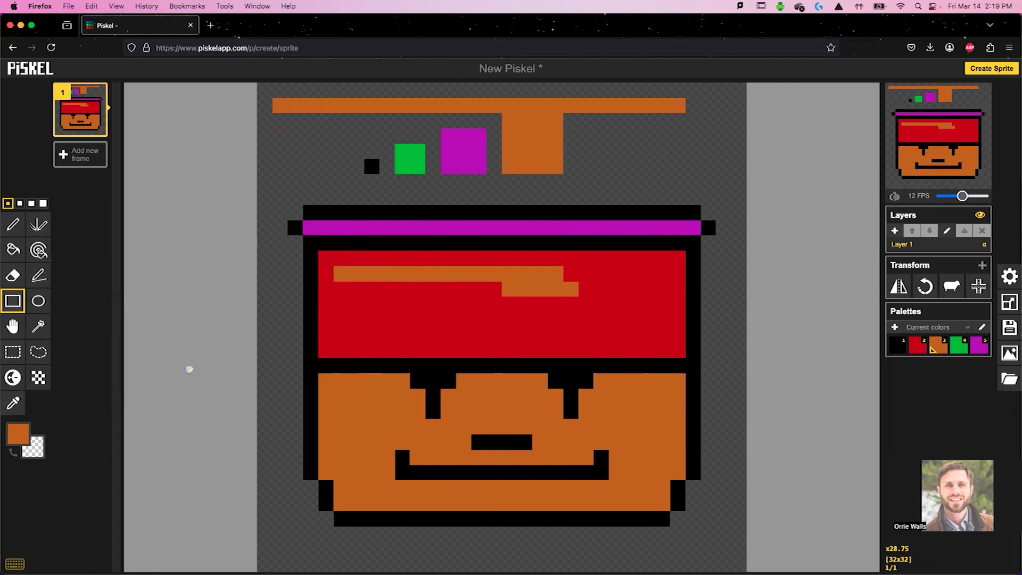
click(18, 434)
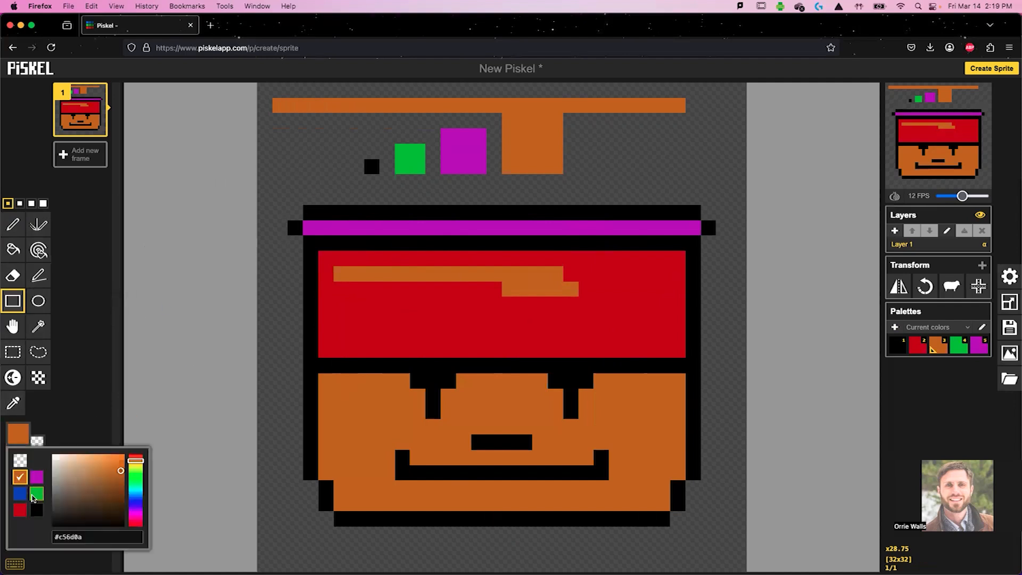
click(35, 494)
drag(280, 197, 463, 397)
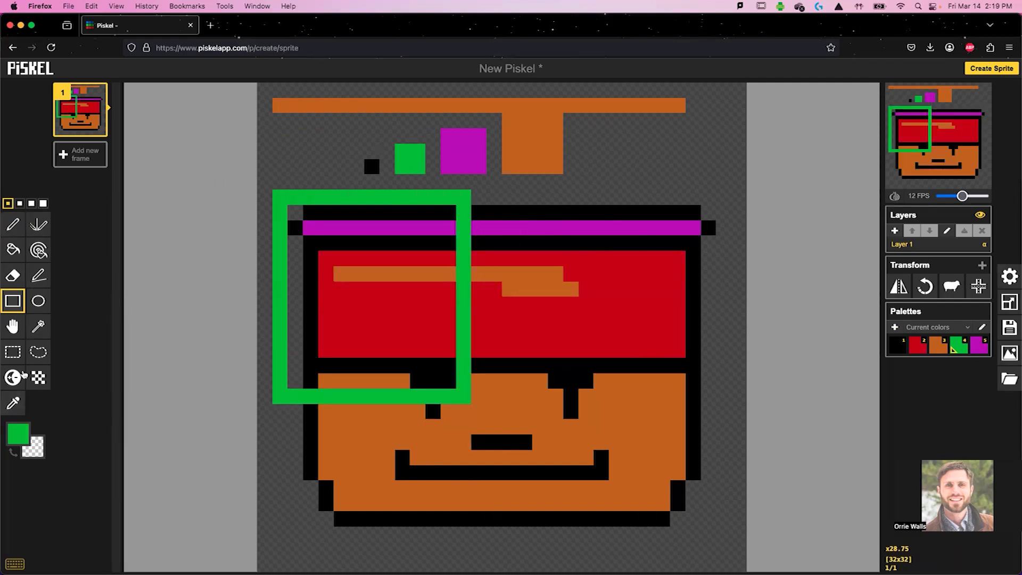
- Draw a blue circle outline about 18 by 17 pixels over the right part of the face
click(37, 300)
click(17, 433)
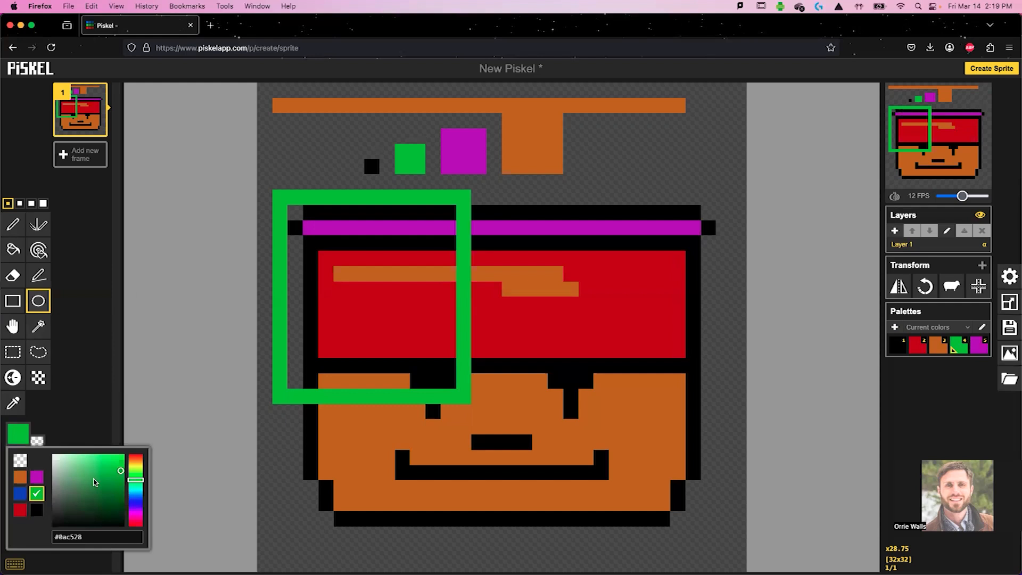
click(21, 495)
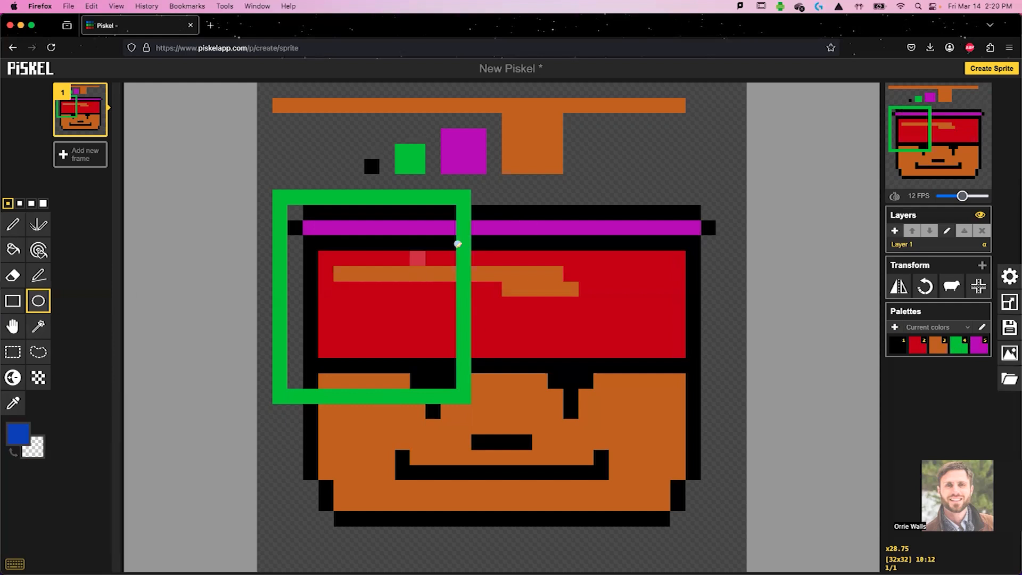
drag(440, 276, 664, 467)
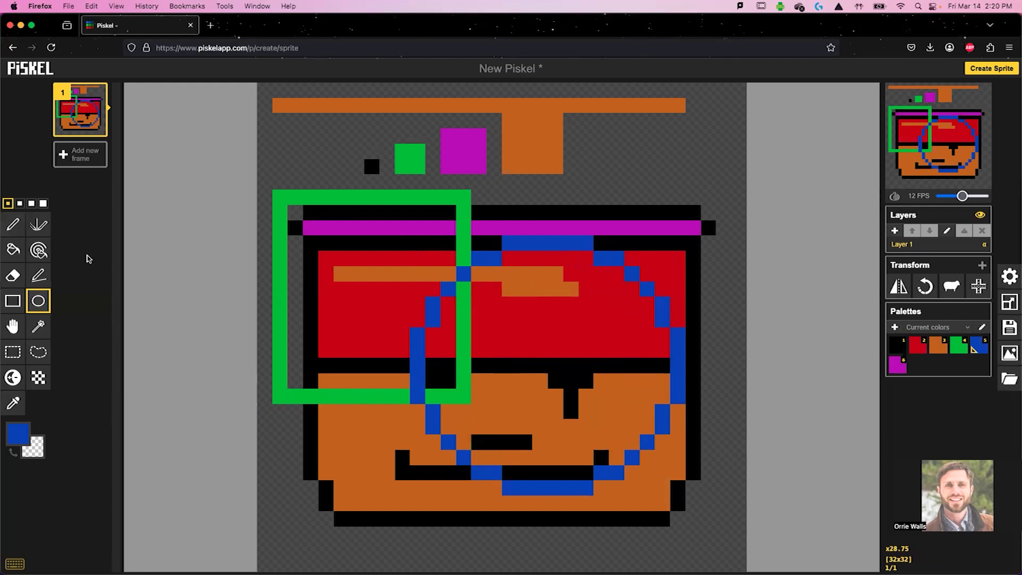
- Shift the whole drawing one pixel down and partly off the canvas's left edge, and move it back to the right
click(13, 325)
drag(520, 355, 462, 320)
drag(618, 367, 524, 372)
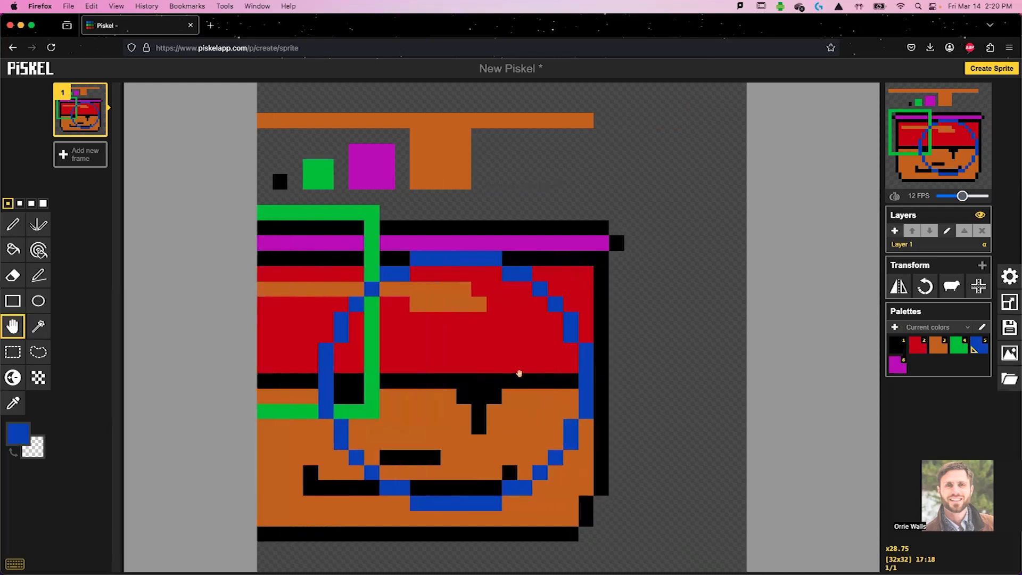
drag(424, 379, 506, 375)
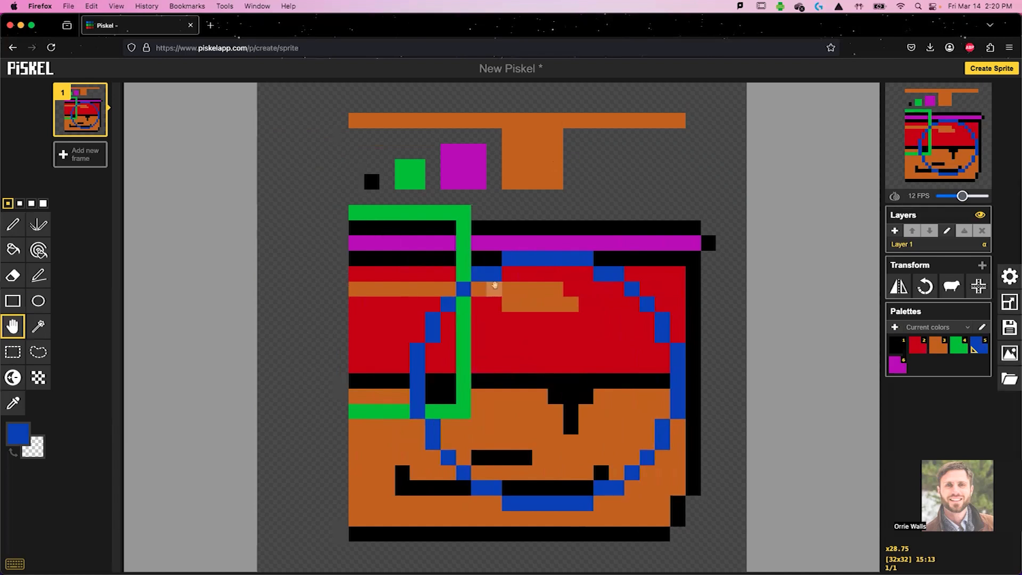
- Undo the sideways moves that cropped the drawing and shift the whole drawing one pixel to the right
key(ctrl+z)
key(ctrl+y)
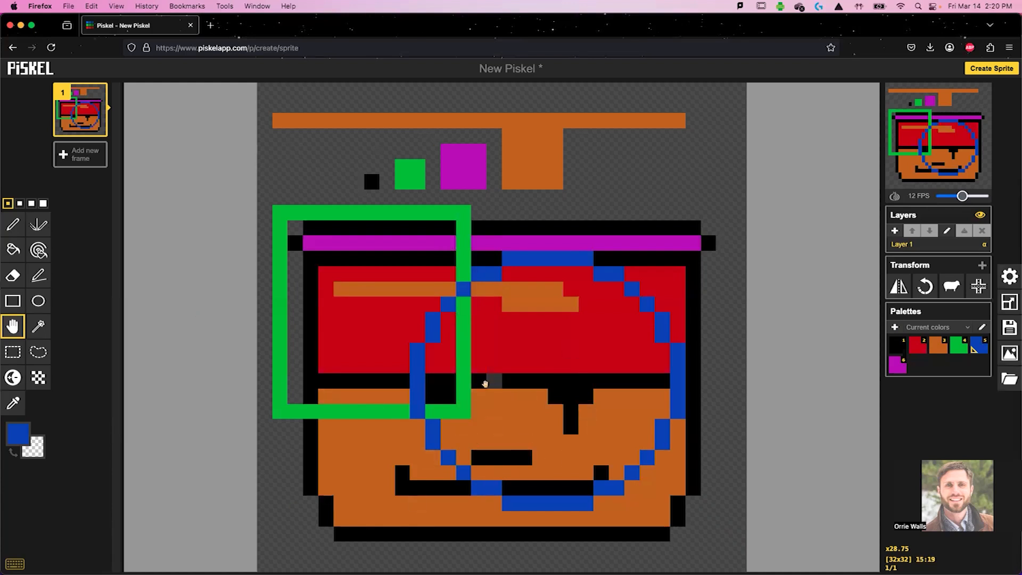
mouse_move(531, 327)
mouse_down()
mouse_move(522, 354)
mouse_move(536, 315)
mouse_up()
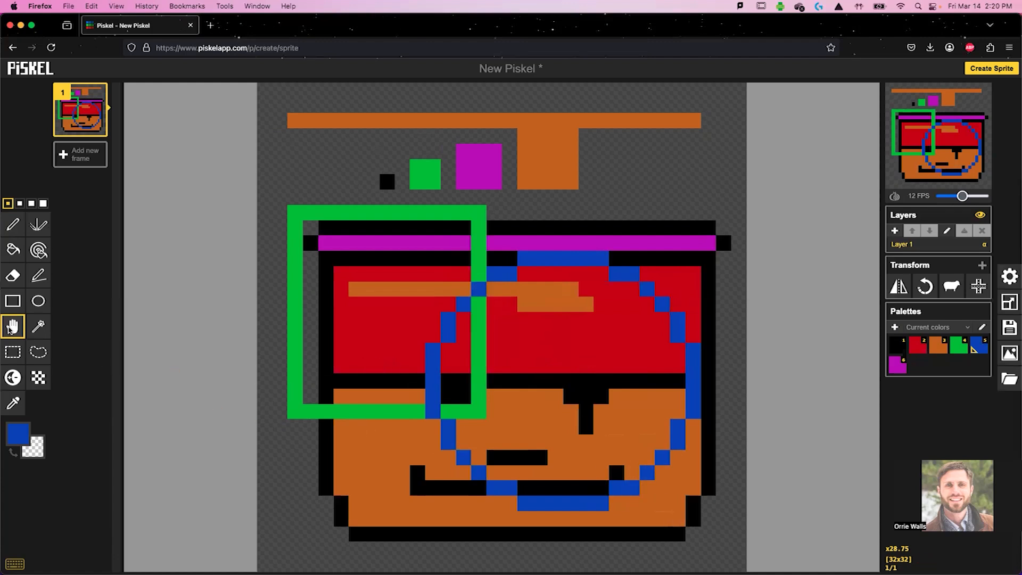
- Select several connected colour areas one after another with Shape selection, ending with the orange line and its attached square
click(10, 353)
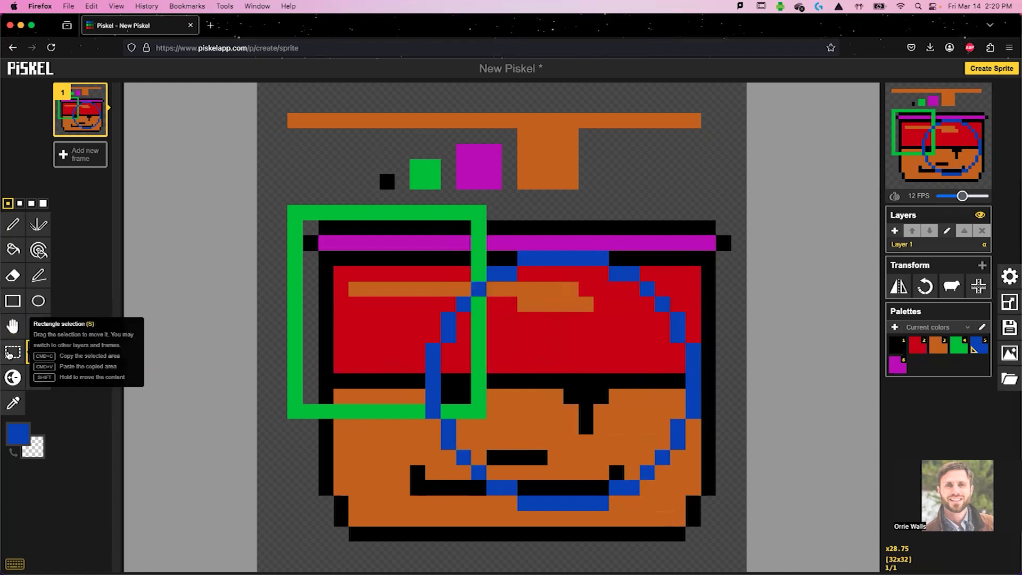
click(39, 324)
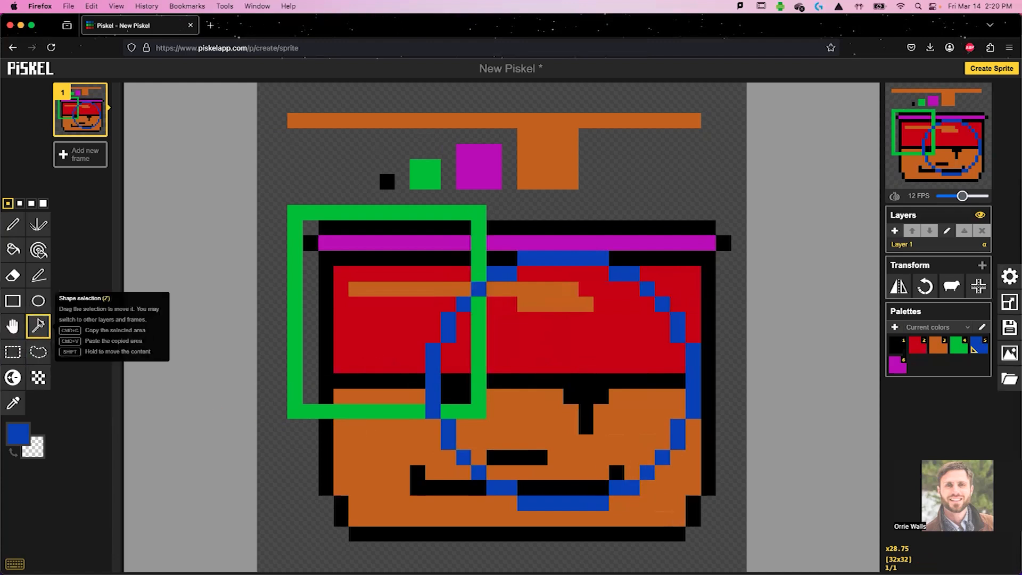
click(532, 337)
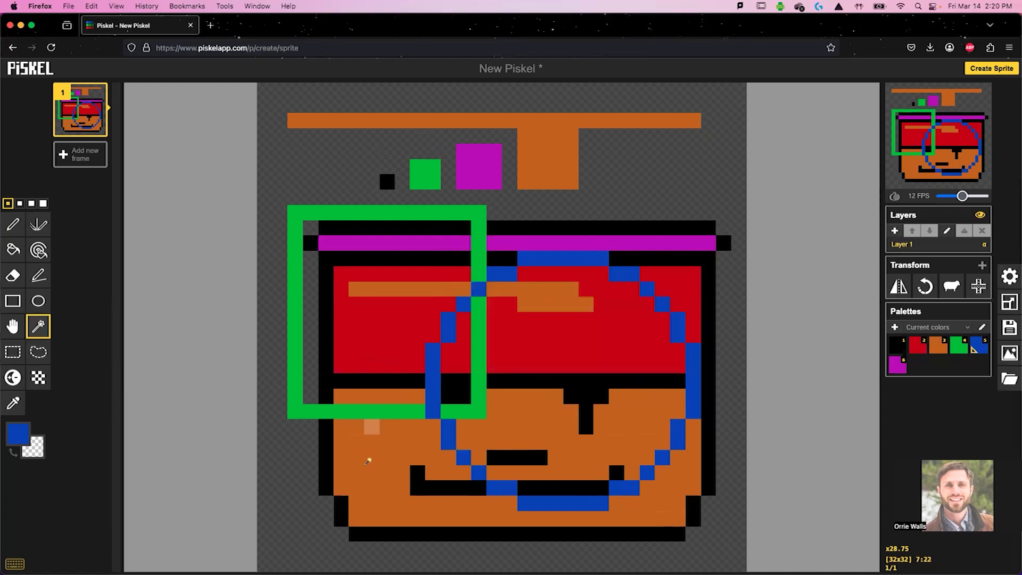
click(496, 502)
click(607, 443)
click(587, 355)
click(404, 335)
click(381, 348)
click(549, 151)
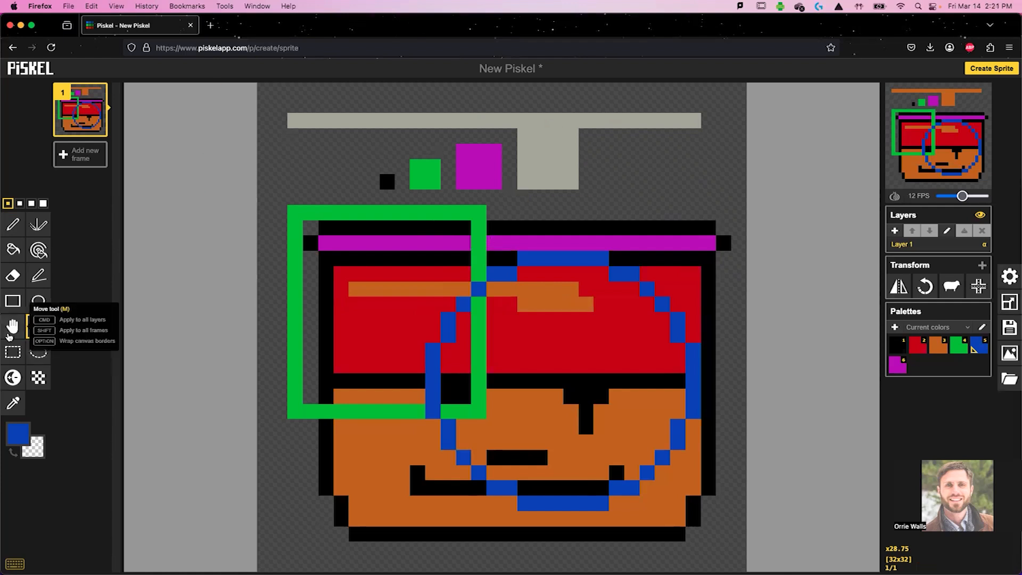
- Select an irregular freehand area inside the blue circle with Lasso selection
click(11, 352)
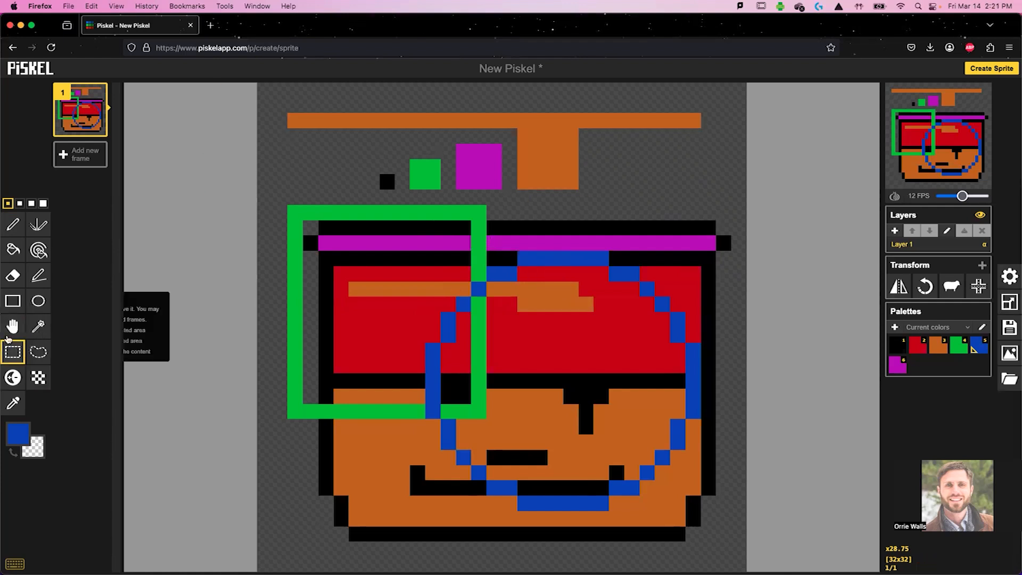
click(37, 352)
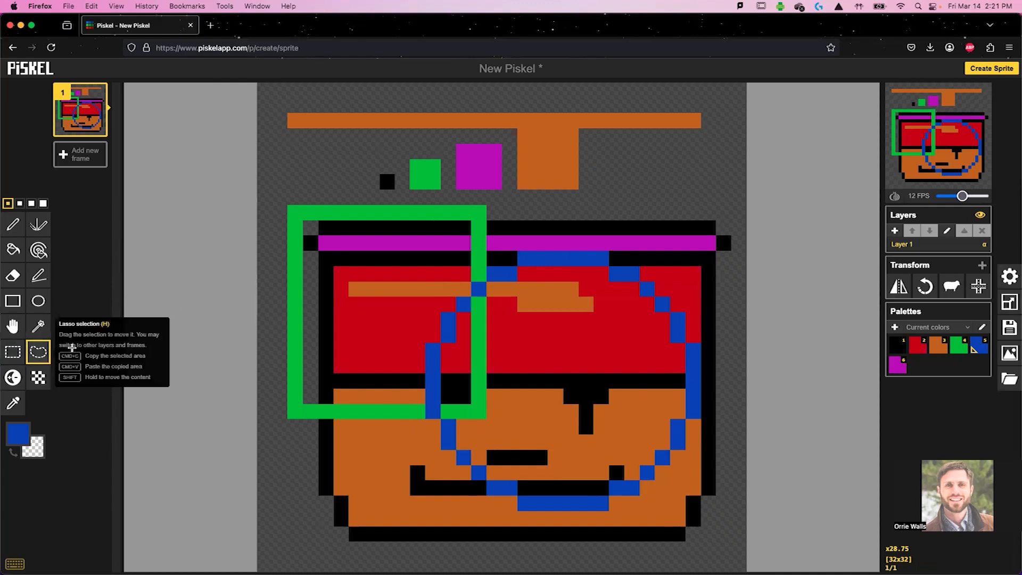
mouse_move(587, 235)
mouse_down()
mouse_move(481, 415)
mouse_move(611, 472)
mouse_move(647, 346)
mouse_move(621, 267)
mouse_move(596, 251)
mouse_up()
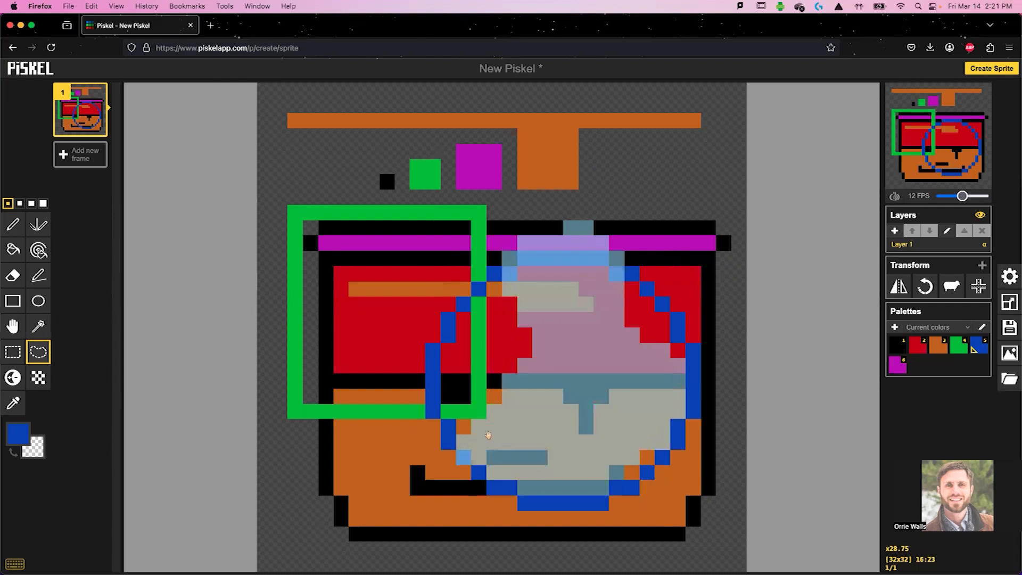
- Select the whole face with a rectangular selection and clear the selection
click(13, 352)
drag(295, 213, 711, 535)
click(745, 408)
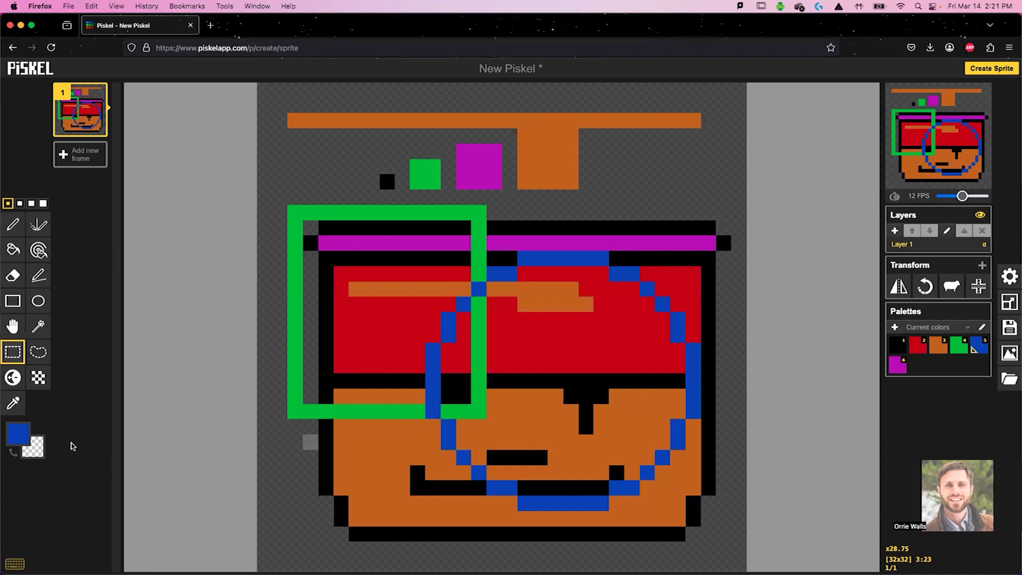
- Lighten two short rows of pixels in the red hat area and paint a blue dithered patch about 7 by 3 pixels beside the large orange square
click(15, 376)
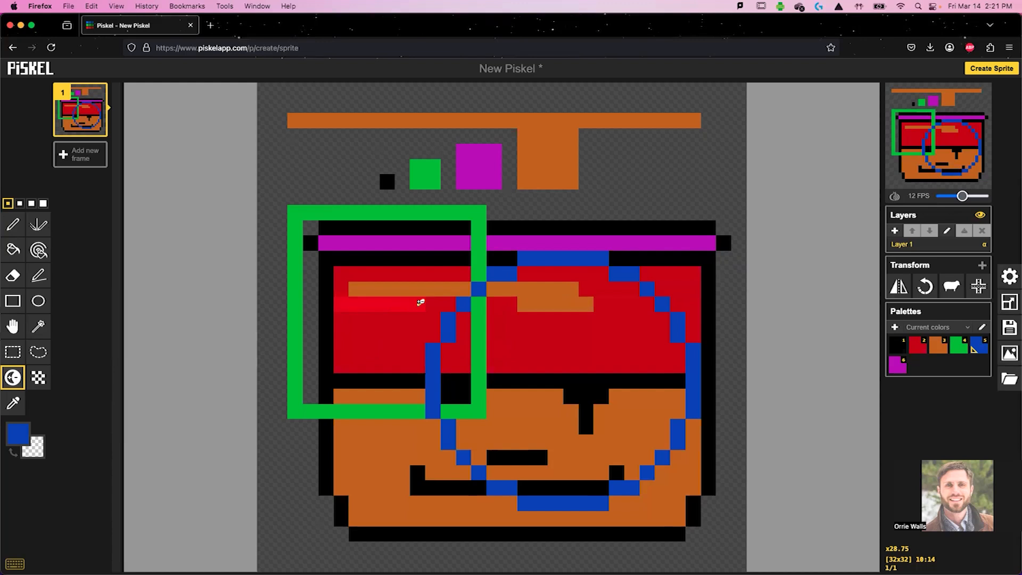
drag(519, 339, 650, 347)
mouse_move(520, 349)
mouse_down()
mouse_move(636, 345)
mouse_move(497, 352)
mouse_move(645, 351)
mouse_move(505, 357)
mouse_move(642, 348)
mouse_move(611, 349)
mouse_up()
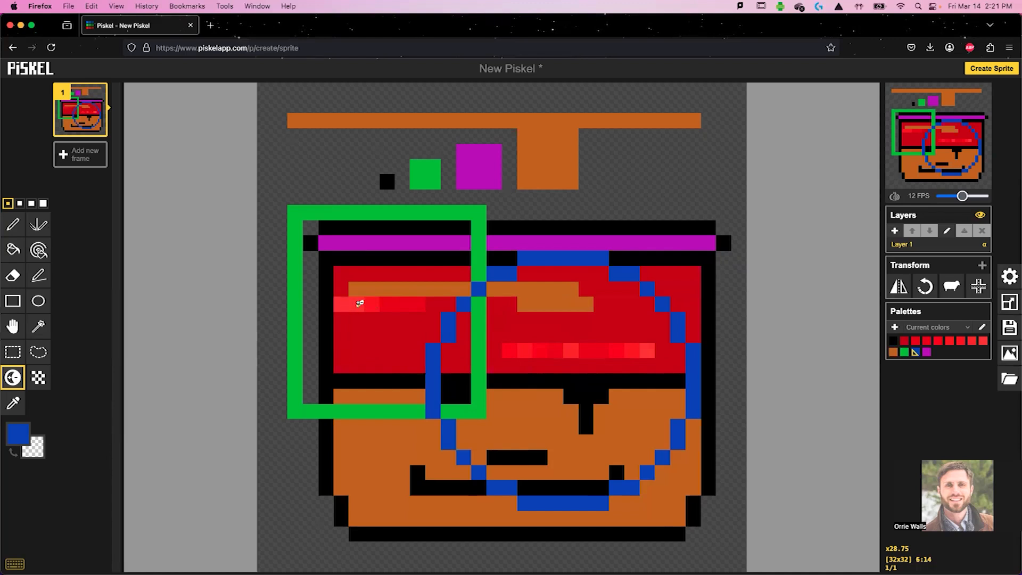
click(343, 303)
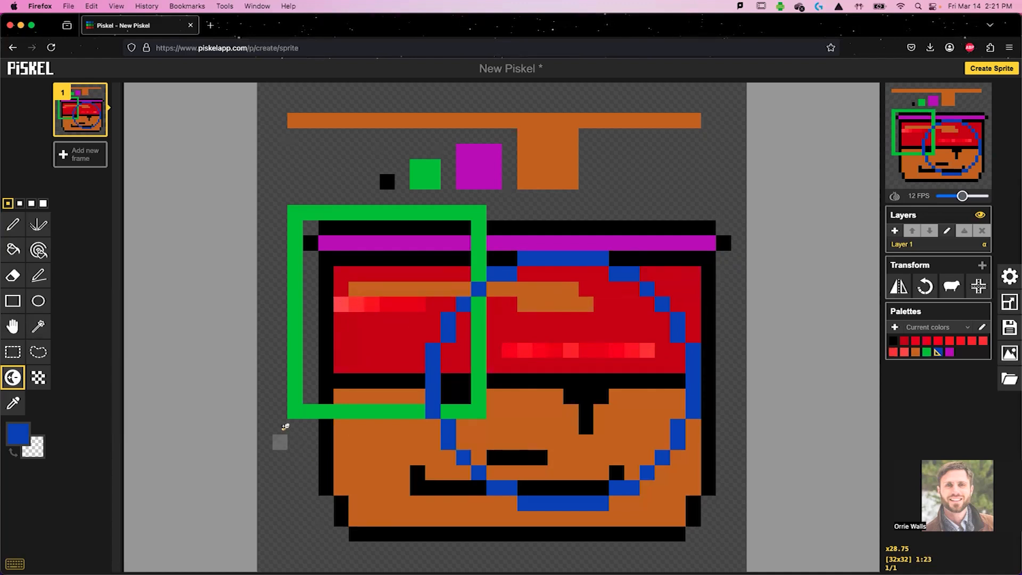
click(38, 378)
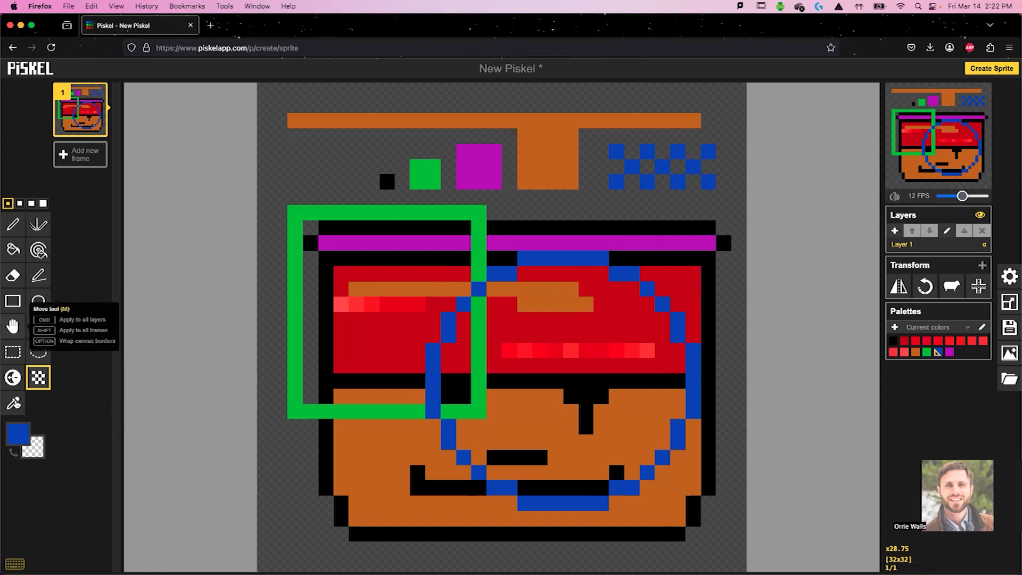
- Sample bright red from the lightened row inside the blue circle as the primary colour and switch to the Pen tool
click(12, 403)
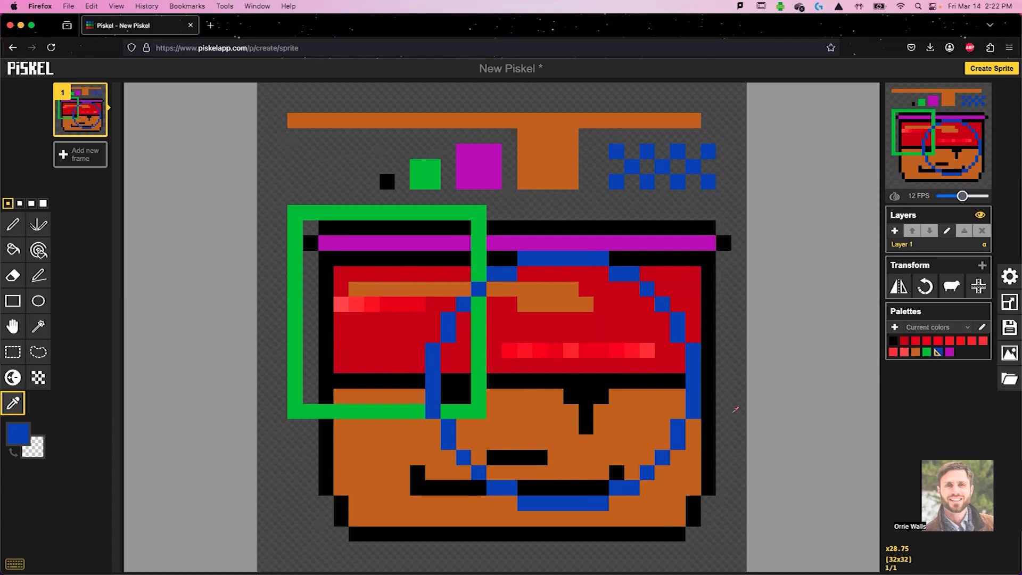
click(532, 348)
click(13, 224)
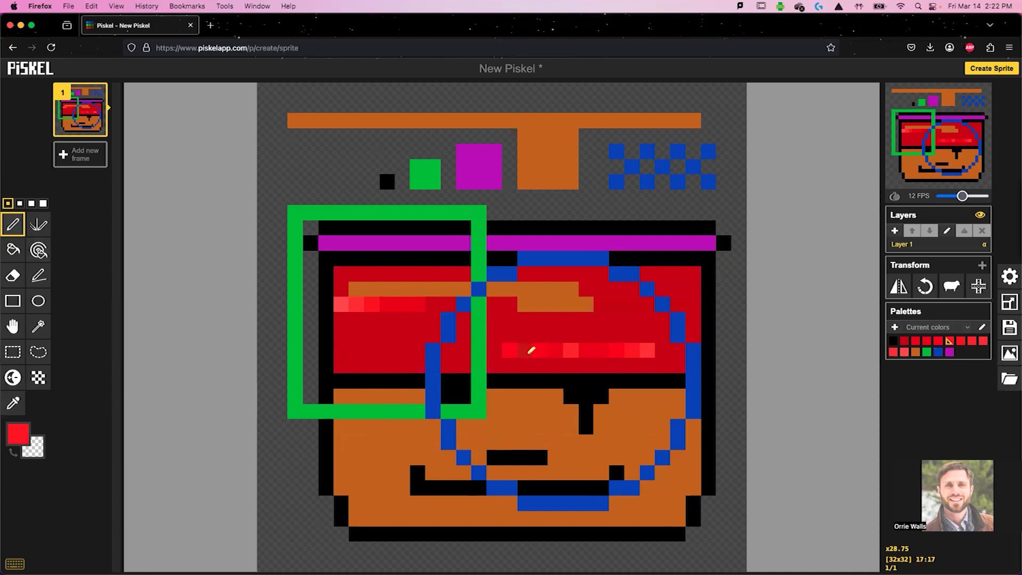
- Sample orange, blue, green, black, orange, magenta and finally black from the drawing as primary colour while keeping the Pen tool active
alt+click(538, 289)
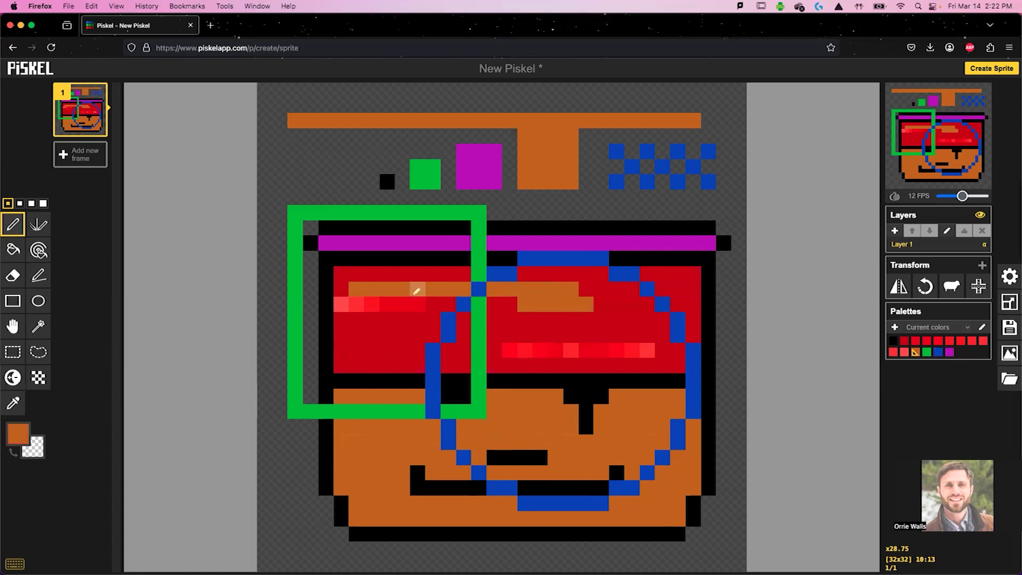
alt+click(432, 350)
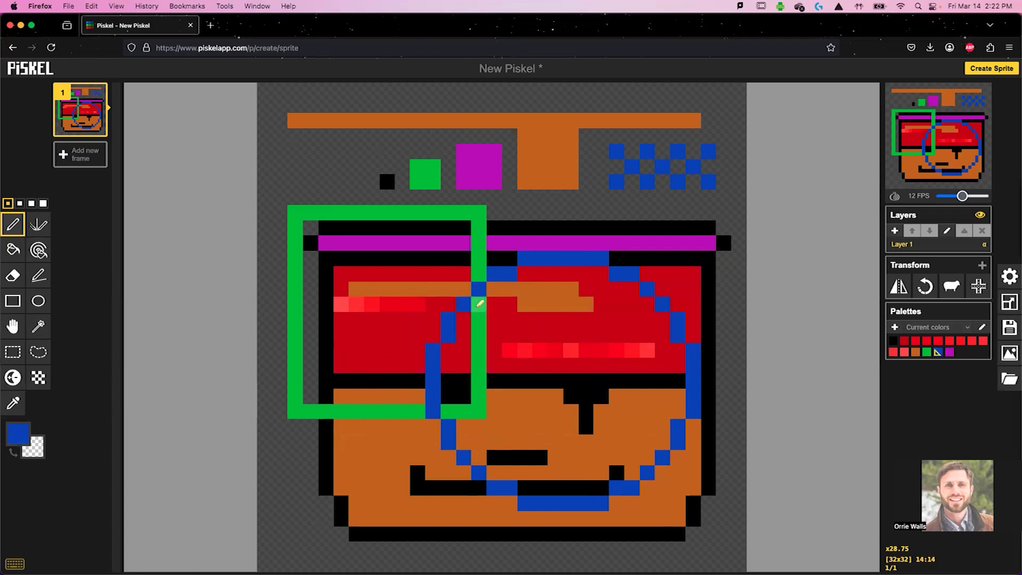
alt+click(479, 304)
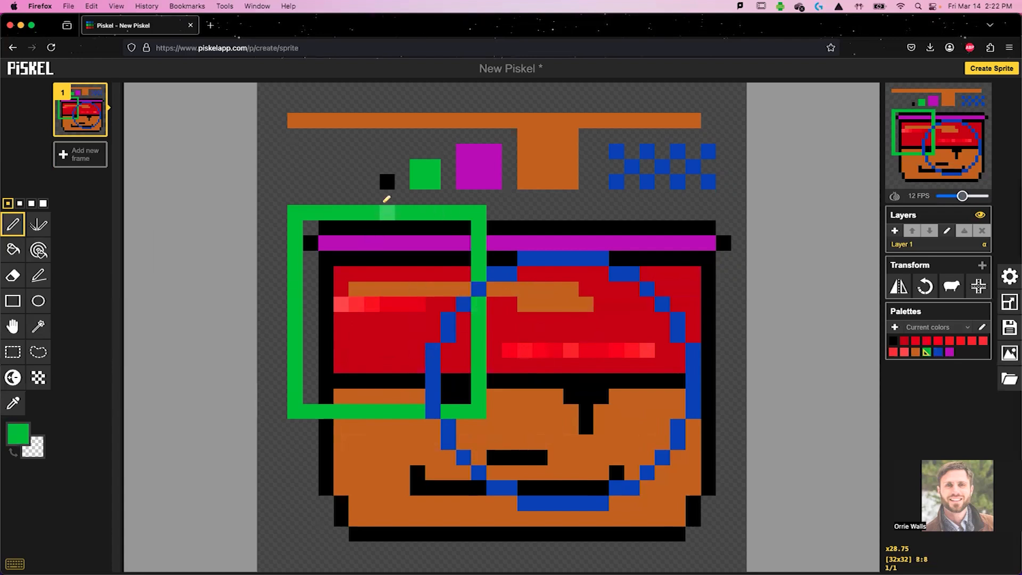
alt+click(387, 181)
alt+click(539, 167)
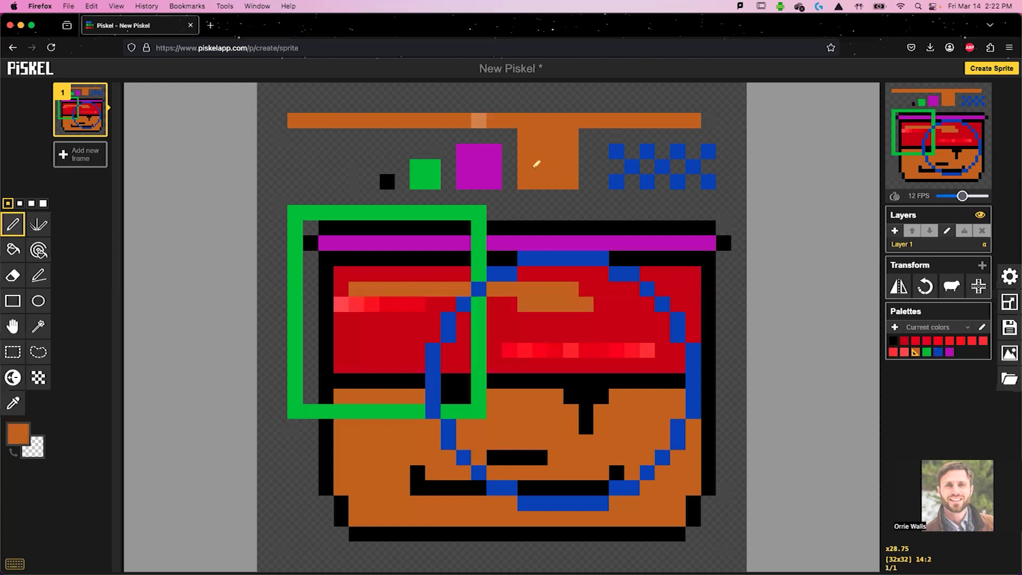
alt+click(479, 178)
alt+click(510, 226)
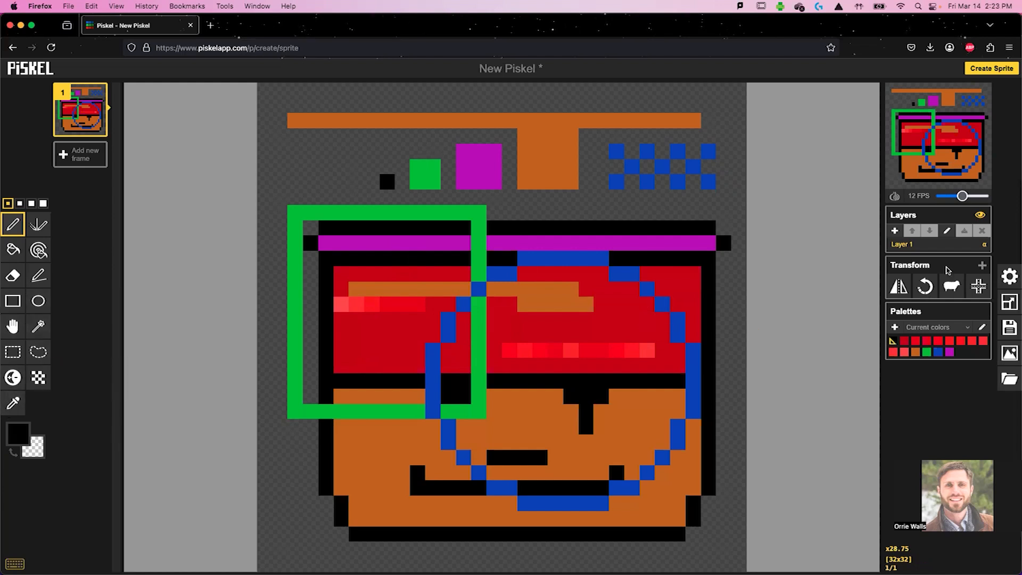
- Mirror the drawing horizontally several times, ending with it flipped left to right
click(899, 288)
click(899, 287)
click(898, 288)
click(898, 288)
click(898, 287)
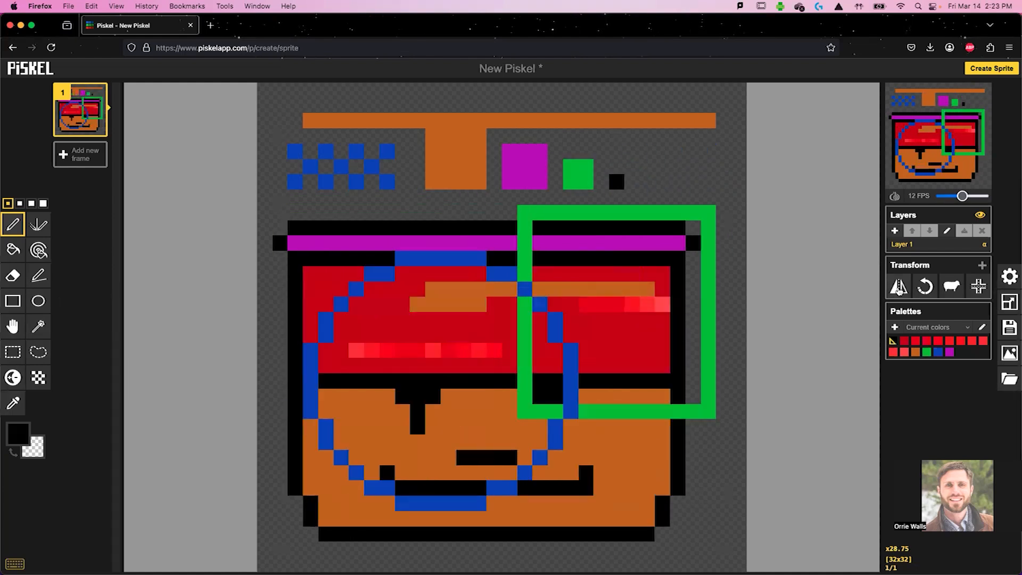
- Apply a horizontal mirror, four counter-clockwise quarter turns and the centre alignment transform to the whole drawing
click(898, 288)
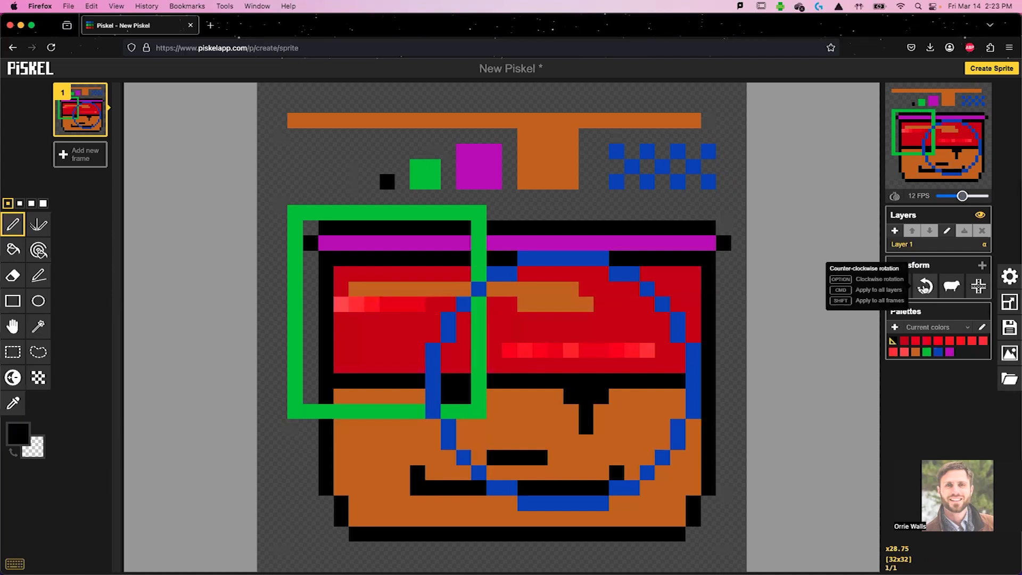
click(925, 286)
click(925, 286)
click(925, 286)
click(925, 287)
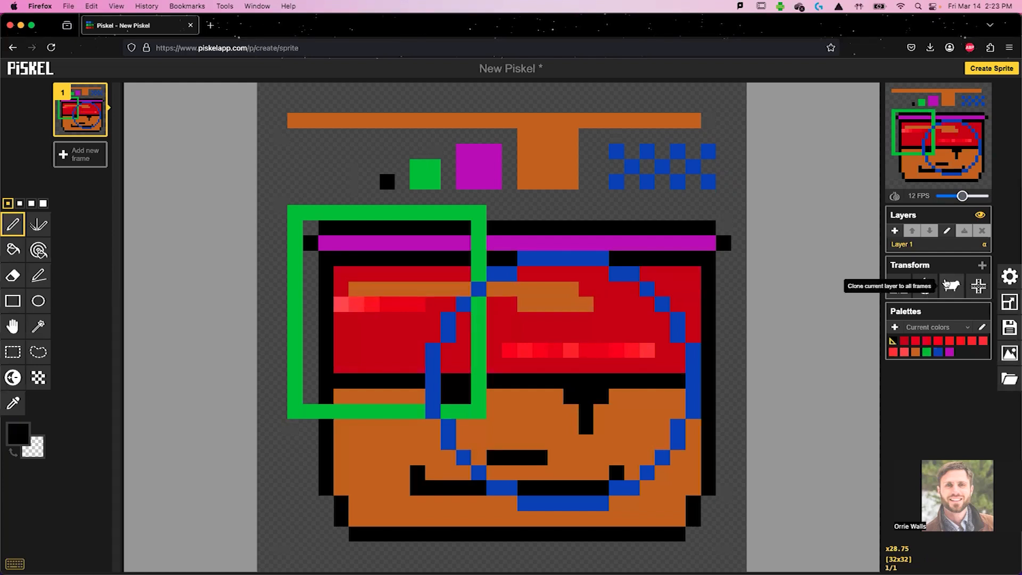
click(978, 287)
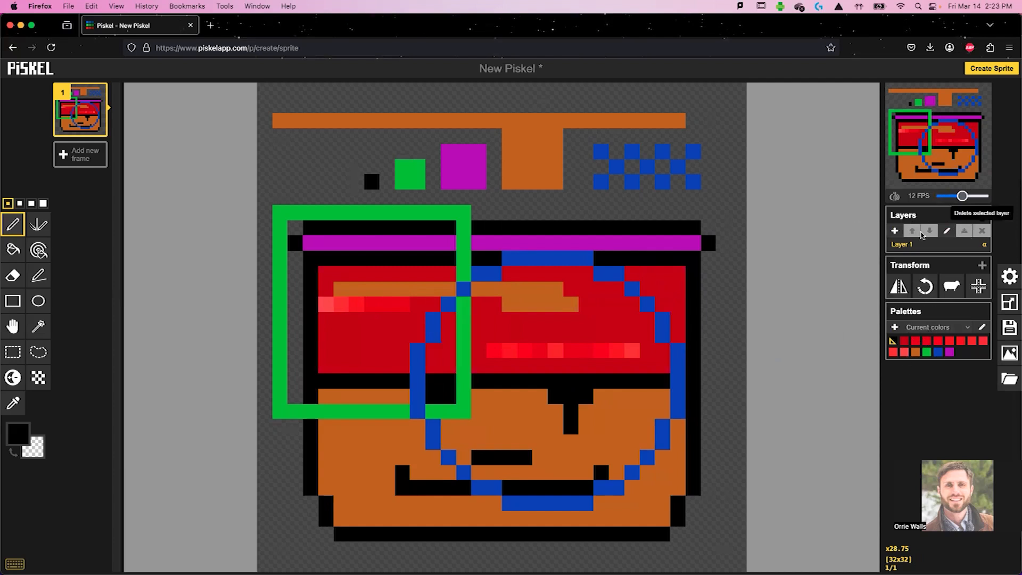
- Add a second layer with a black patch about 10 by 11 pixels painted over the hat, and set that layer's opacity to 0.5
click(894, 230)
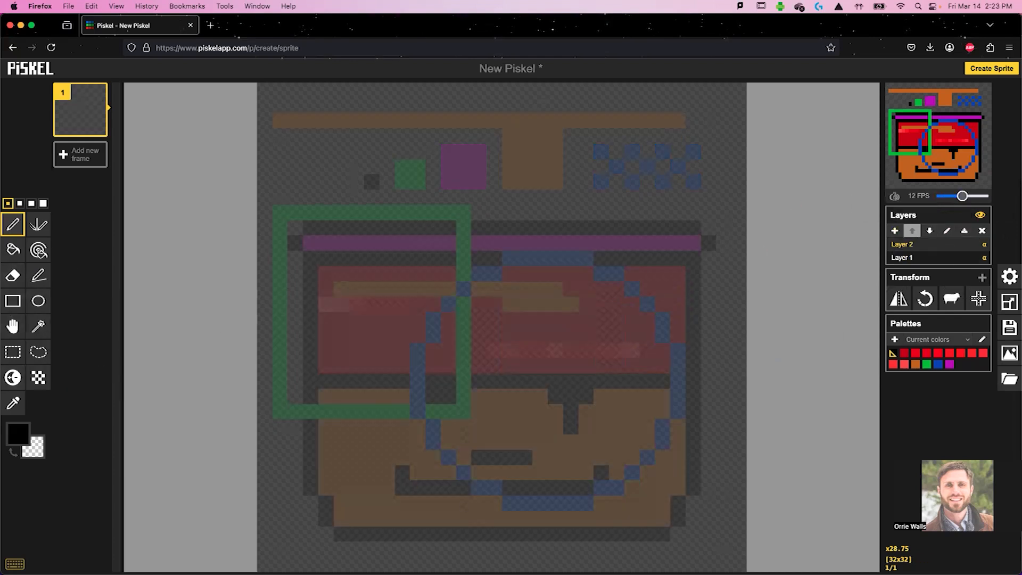
mouse_move(399, 257)
mouse_down()
mouse_move(546, 261)
mouse_move(405, 271)
mouse_move(534, 278)
mouse_move(410, 290)
mouse_move(429, 307)
mouse_move(465, 311)
mouse_move(455, 334)
mouse_move(491, 401)
mouse_up()
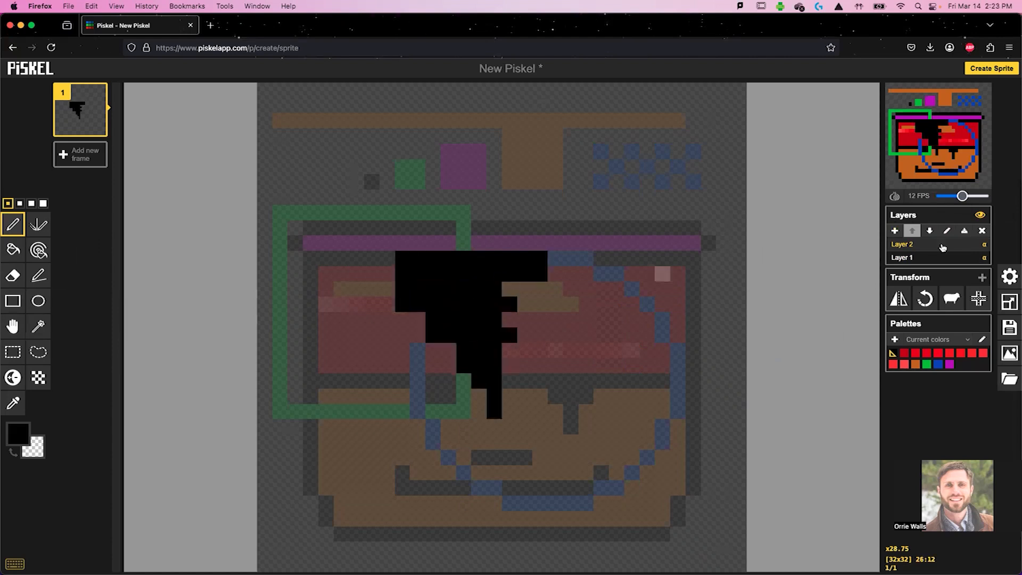
click(984, 244)
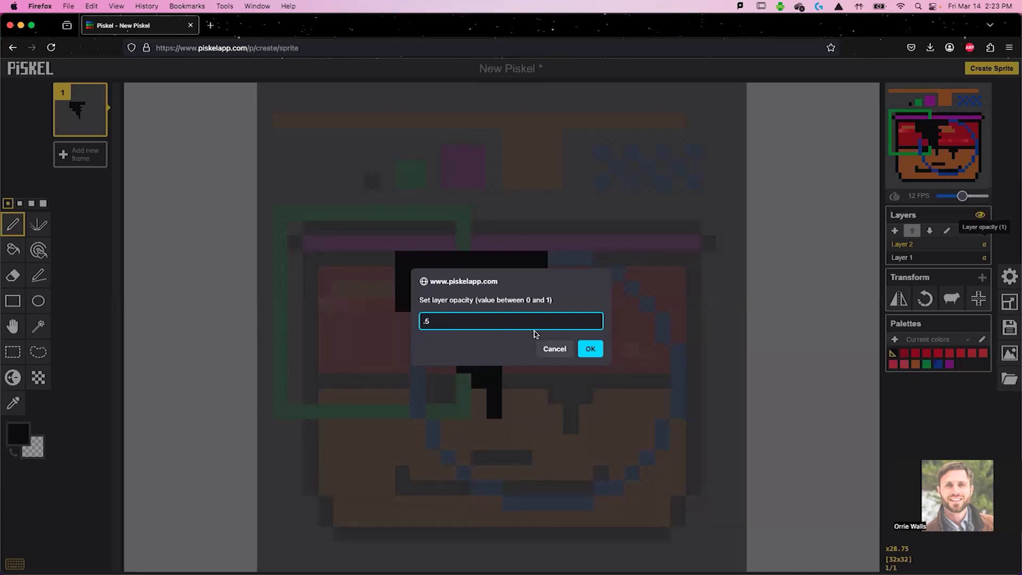
click(591, 348)
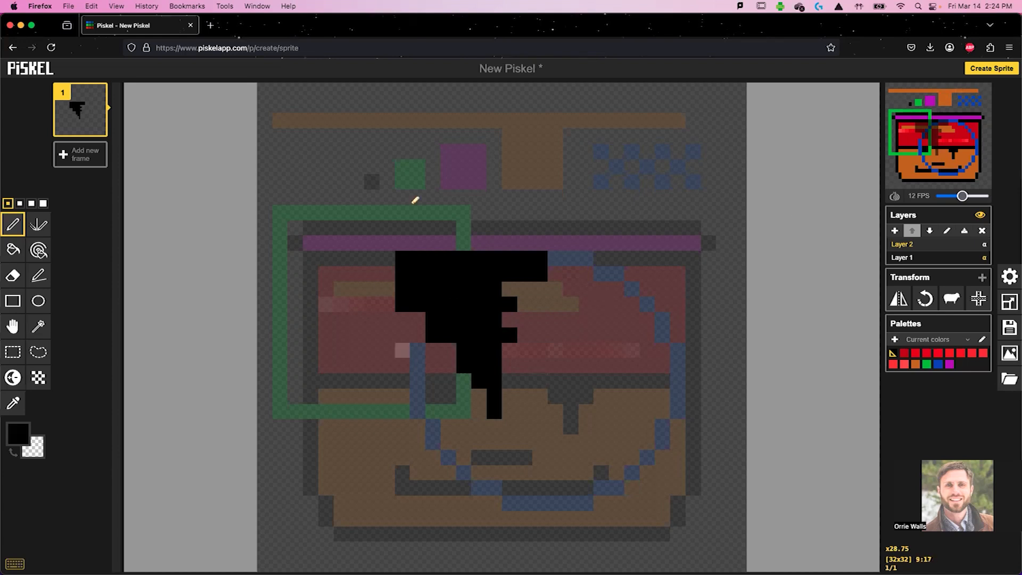
- Switch back and forth between Layer 1 and Layer 2 to compare them and delete Layer 2
click(907, 258)
click(911, 244)
click(914, 257)
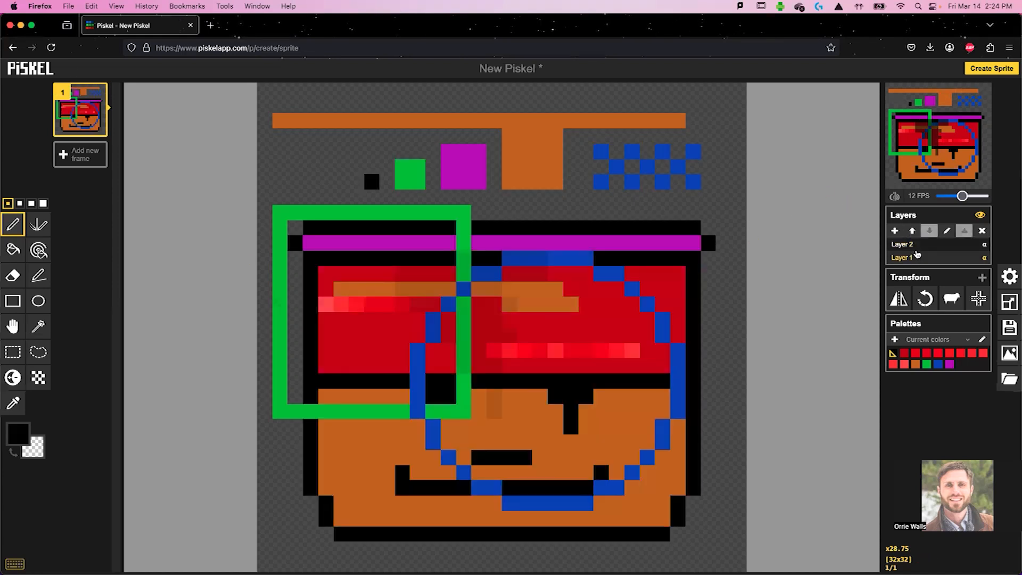
click(911, 244)
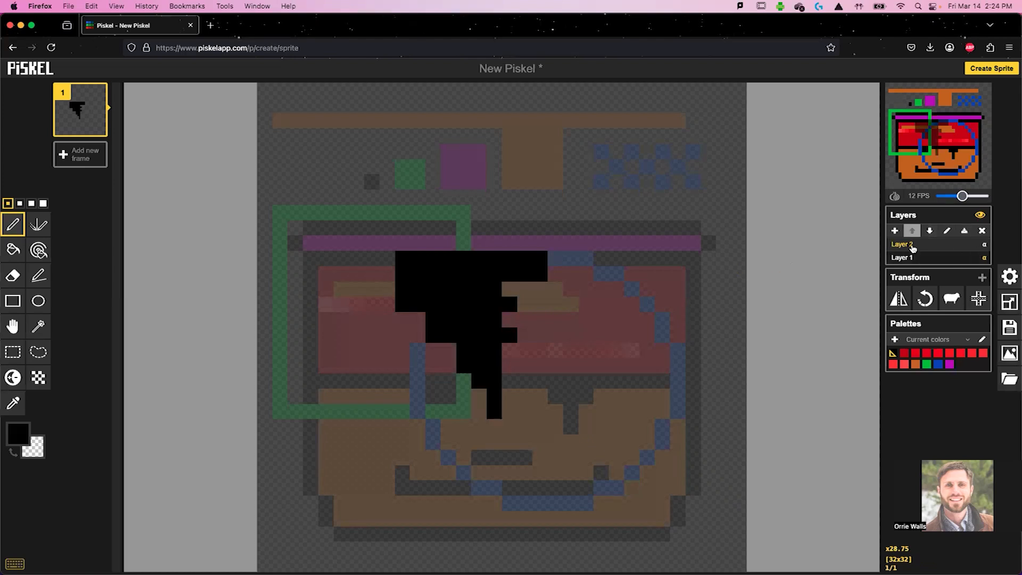
click(982, 230)
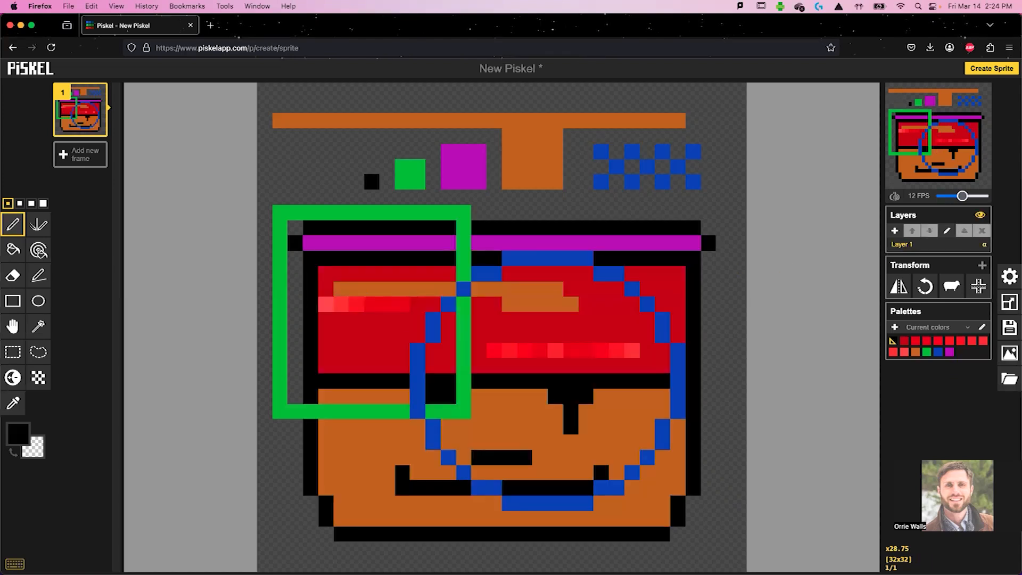
- Move the entire drawing off the canvas with the Move tool so the frame is empty
click(14, 332)
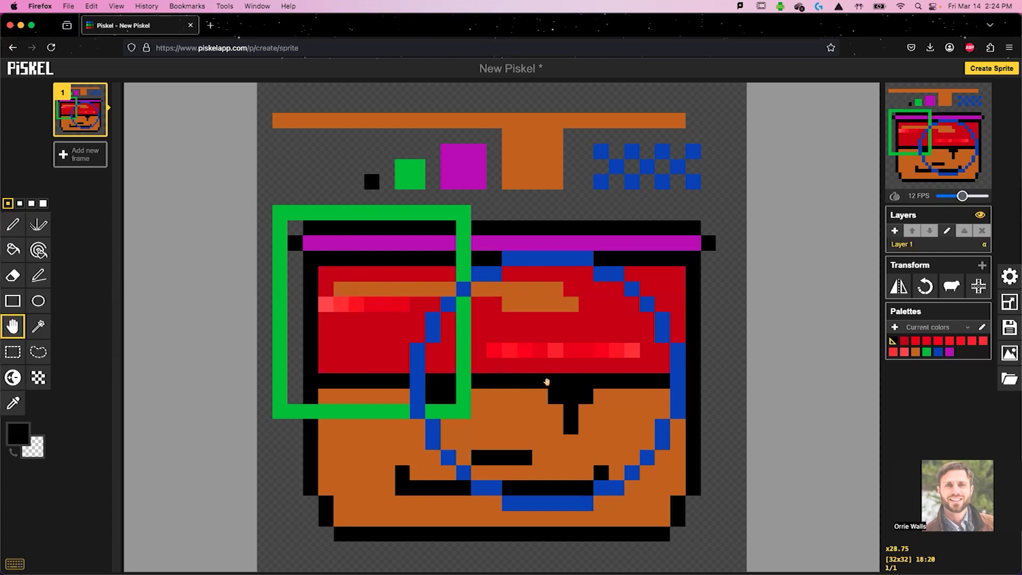
drag(547, 382, 80, 91)
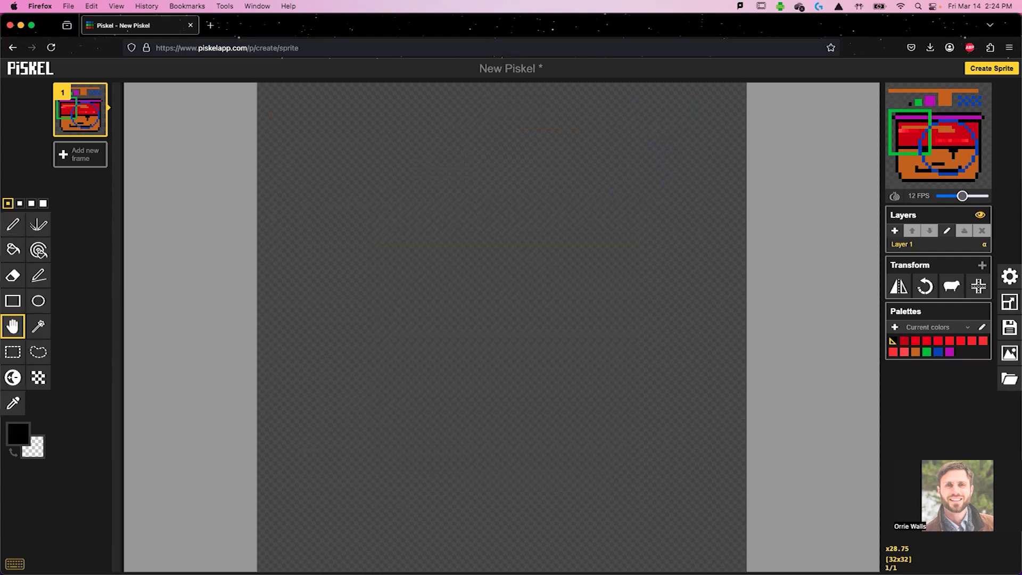
- Review the miscellaneous and grid preferences, trying a 16 px grid spacing and returning it to 32 px
click(1010, 278)
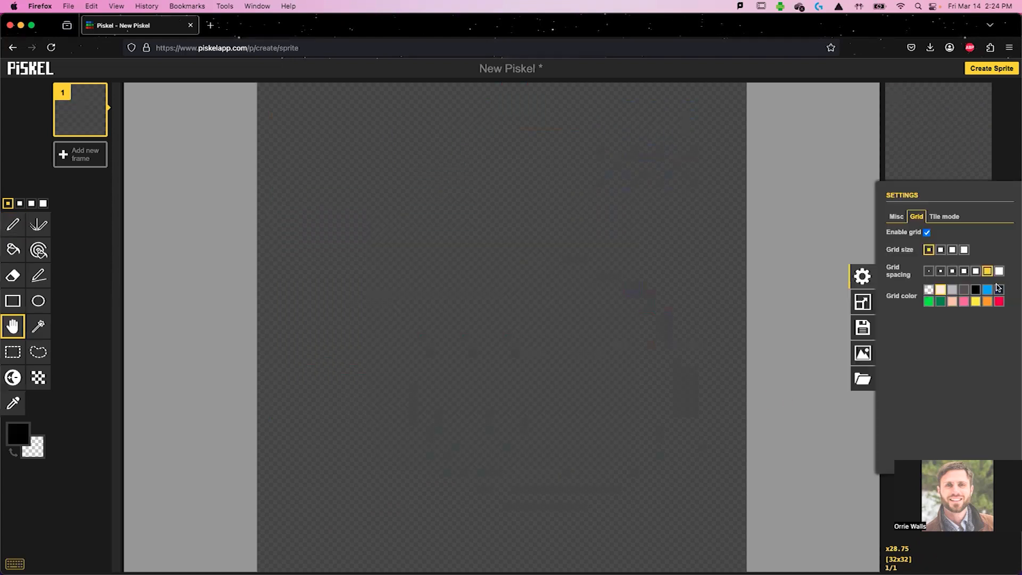
click(896, 217)
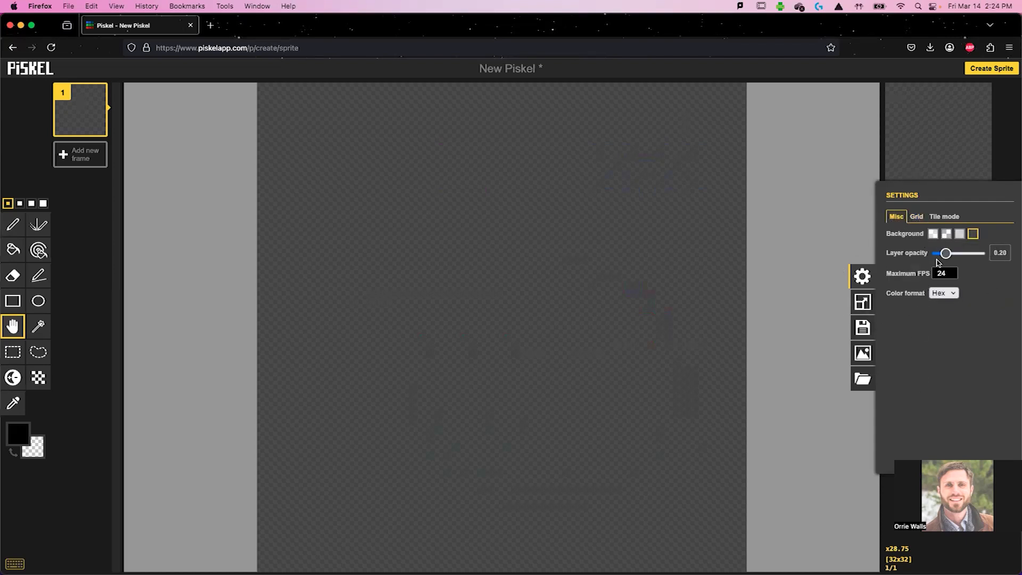
click(916, 217)
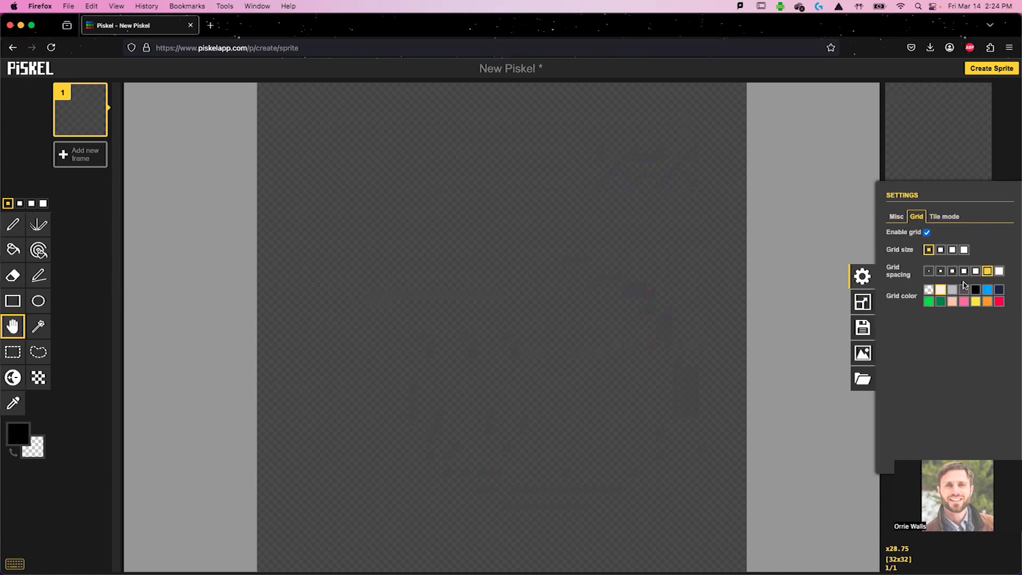
click(977, 272)
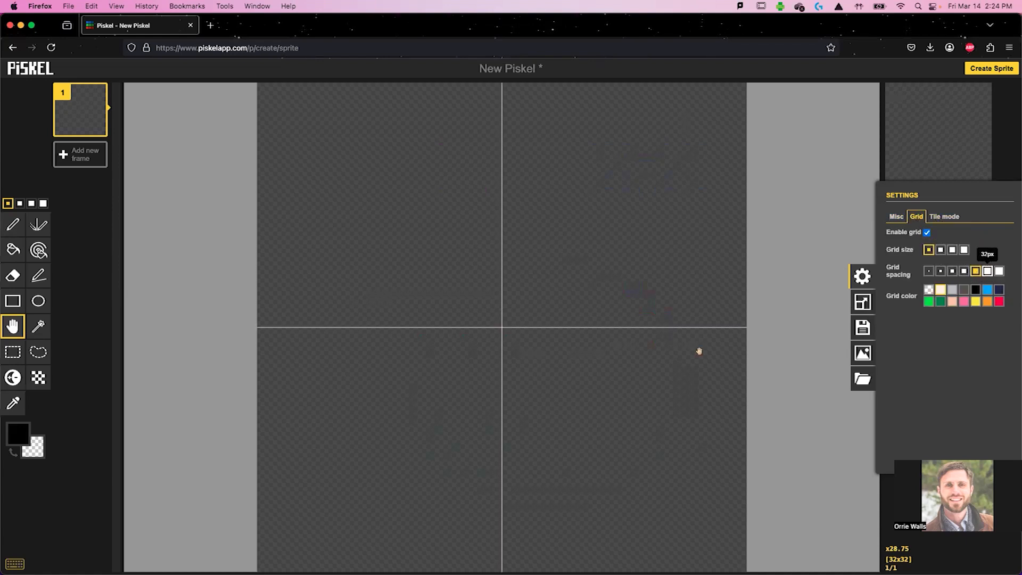
click(988, 271)
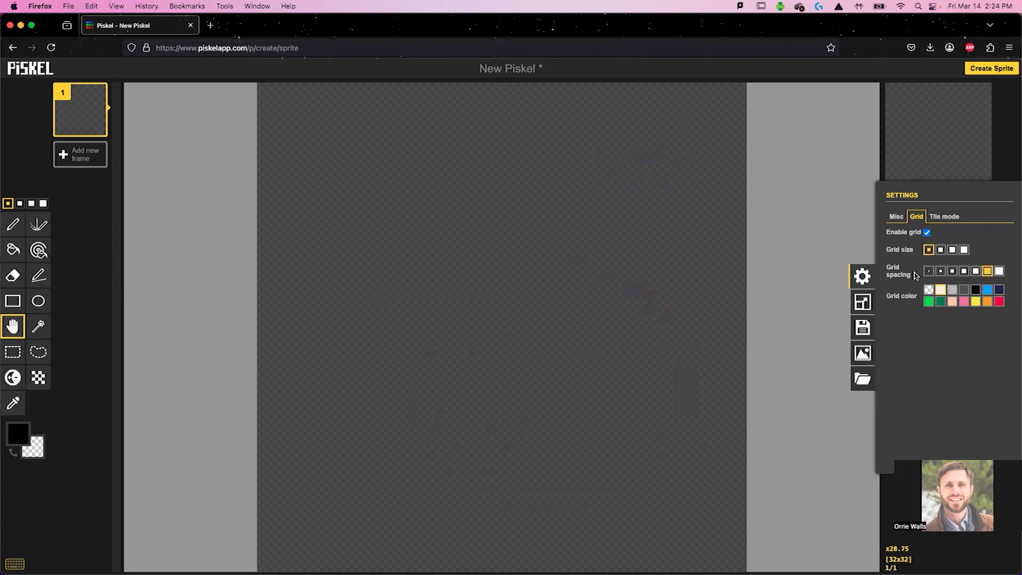
- Examine the resize, save, export and import options and close the settings
click(863, 302)
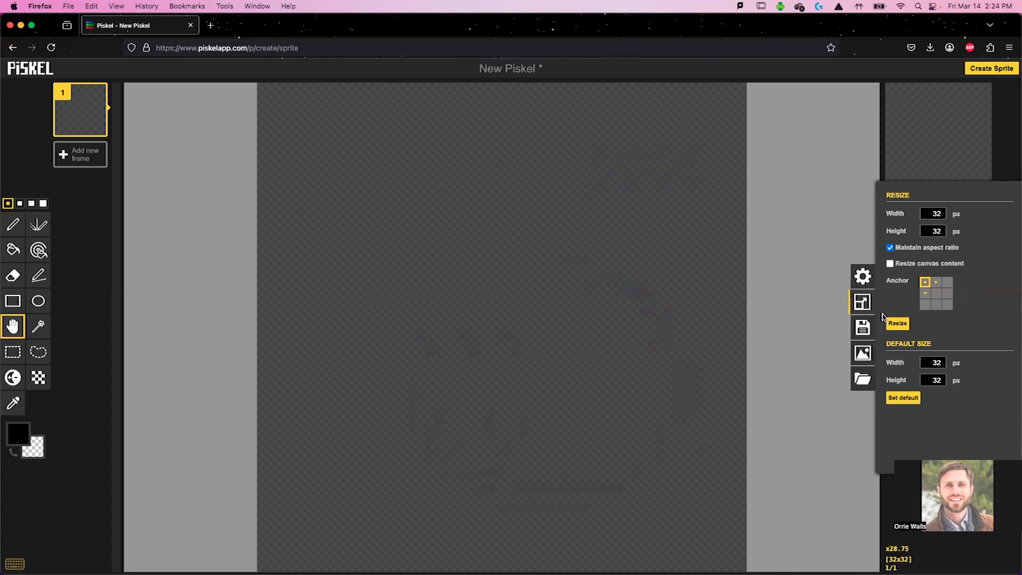
click(872, 330)
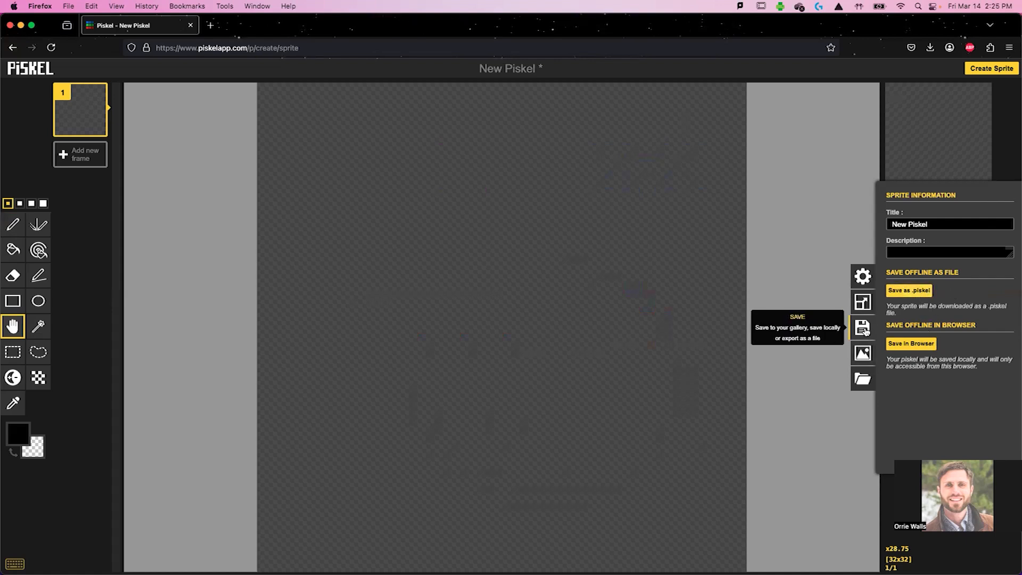
click(863, 353)
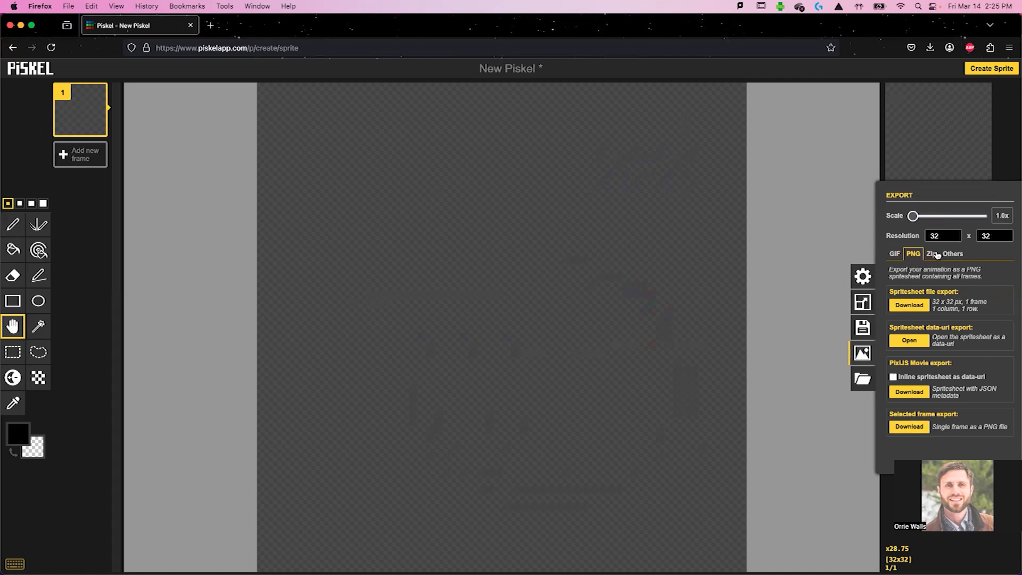
click(865, 378)
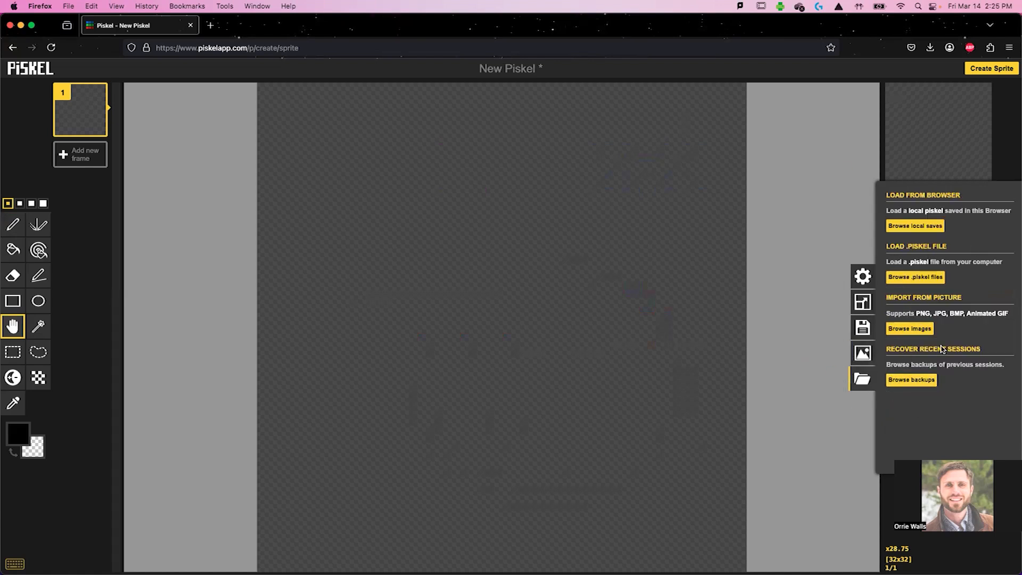
click(863, 276)
click(863, 275)
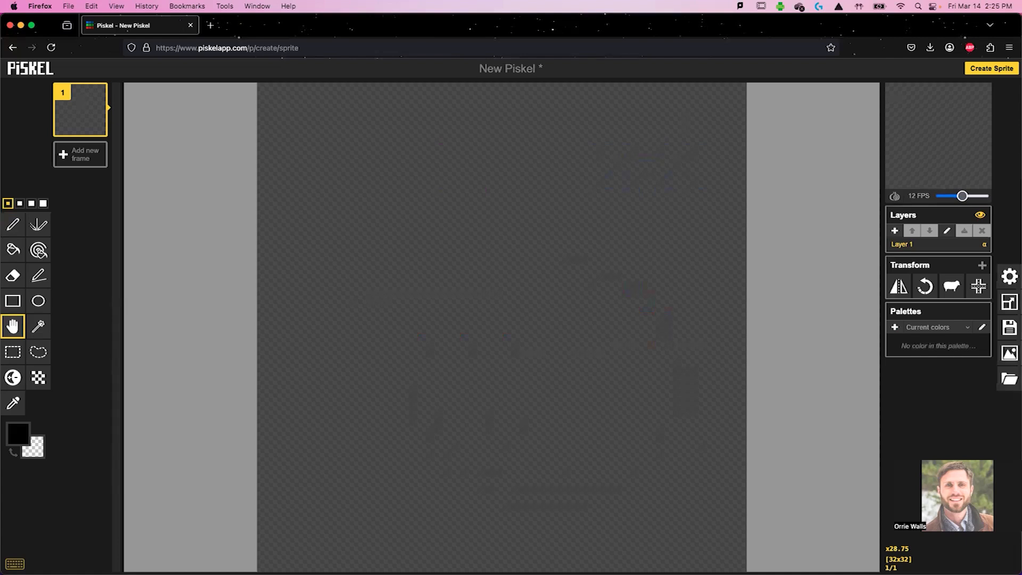
- Import beholder_player.png as a spritesheet with a 32 x 32 frame size, replacing the current animation
drag(319, 274, 371, 279)
drag(483, 353, 546, 355)
text(32)
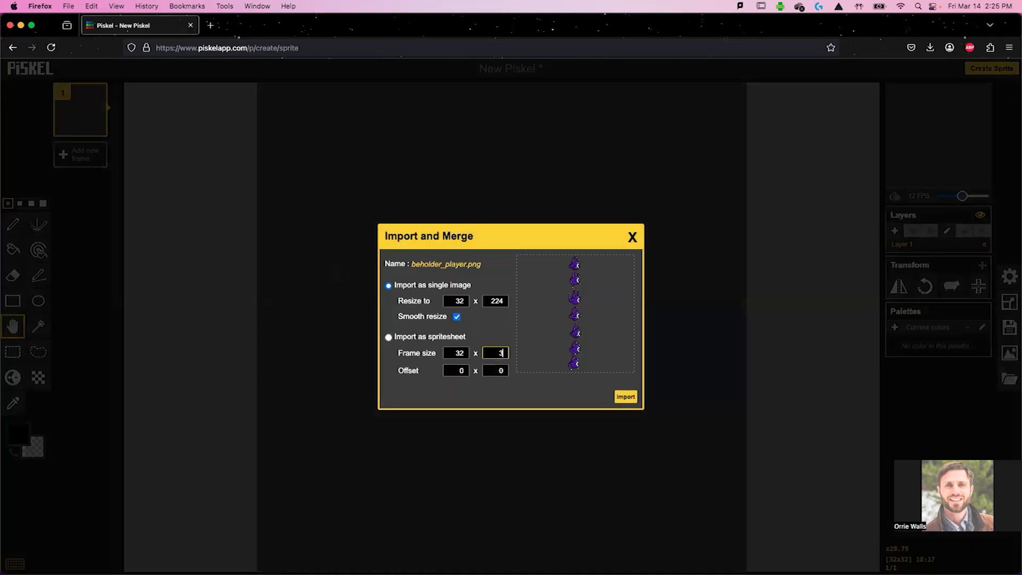
click(632, 398)
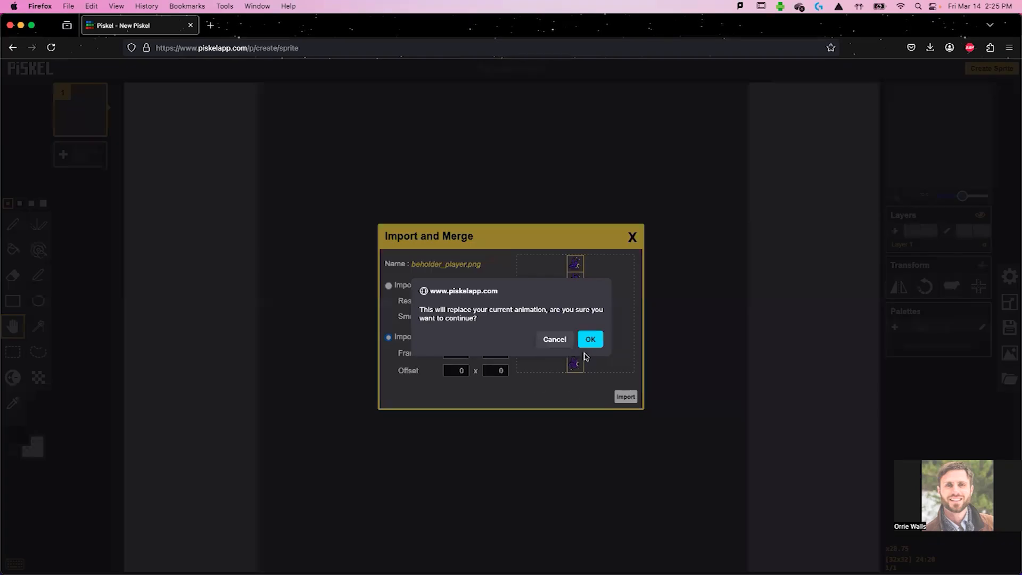
click(590, 339)
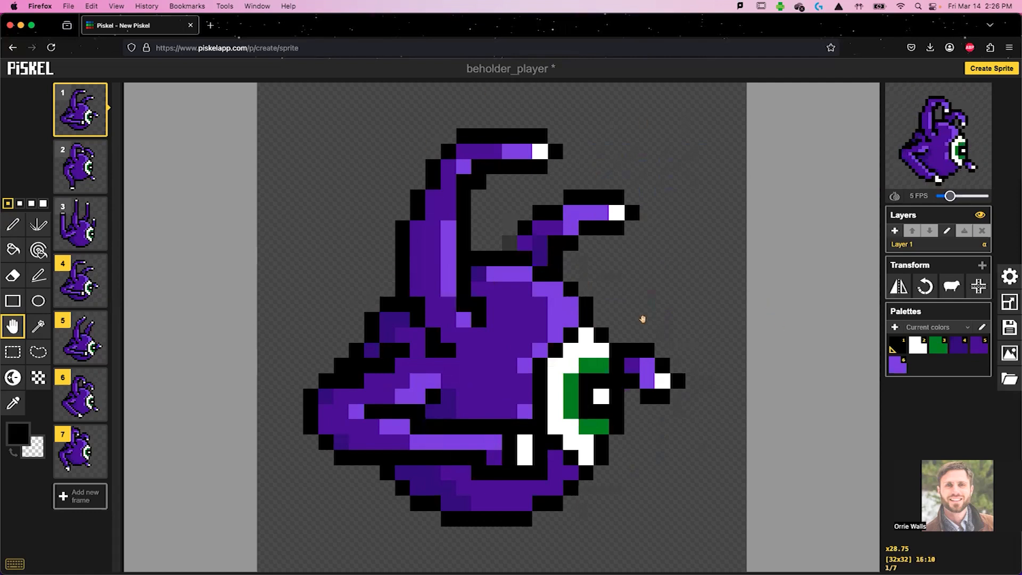
- Step repeatedly through frames 1 to 3 of the beholder animation to compare their poses
click(78, 178)
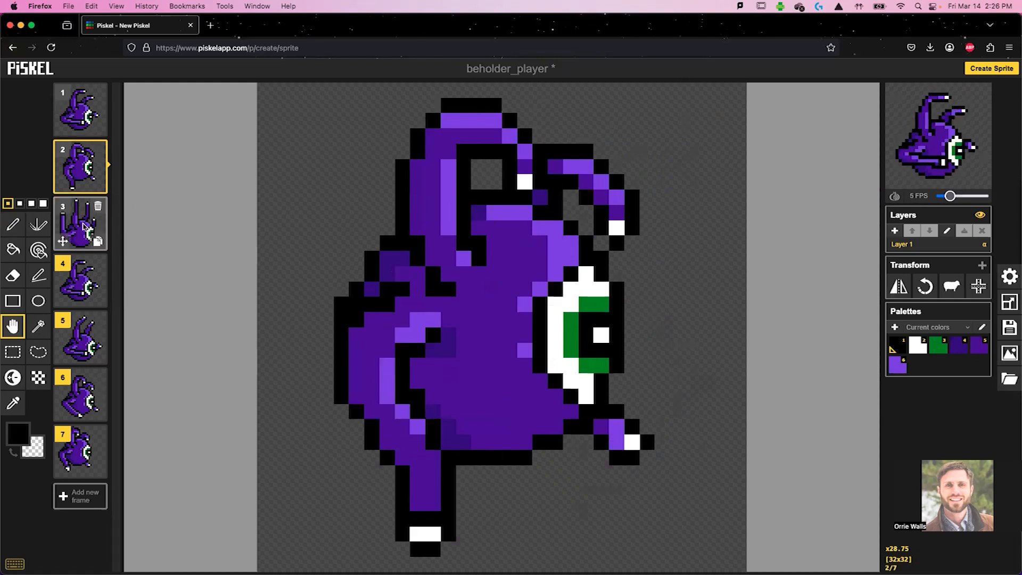
click(83, 226)
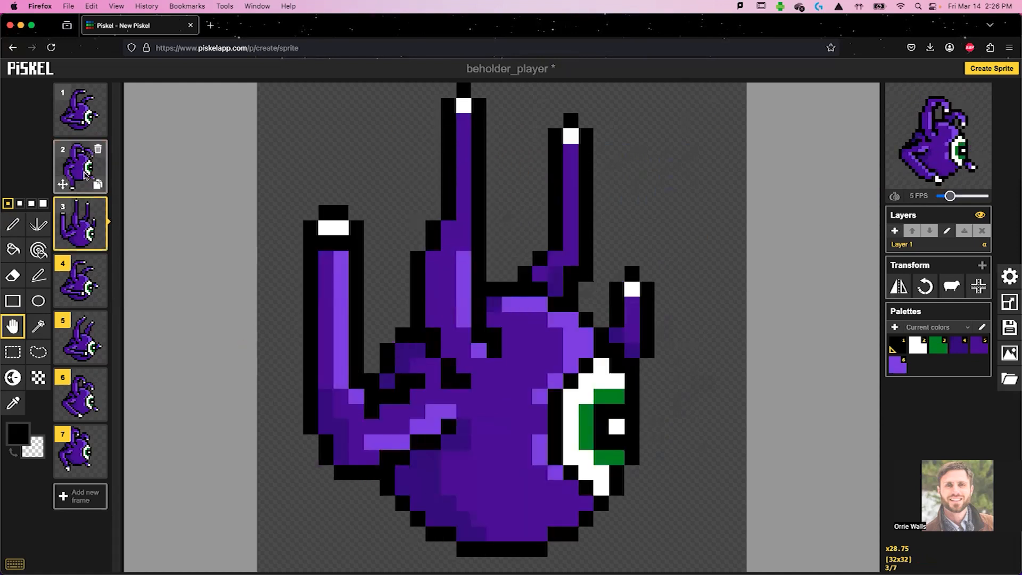
click(79, 113)
click(81, 163)
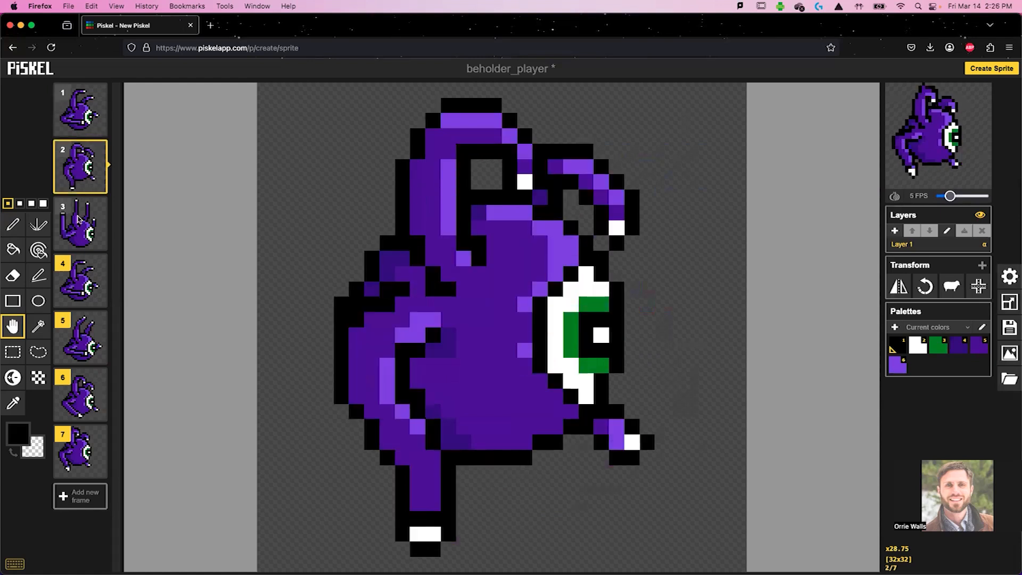
click(79, 238)
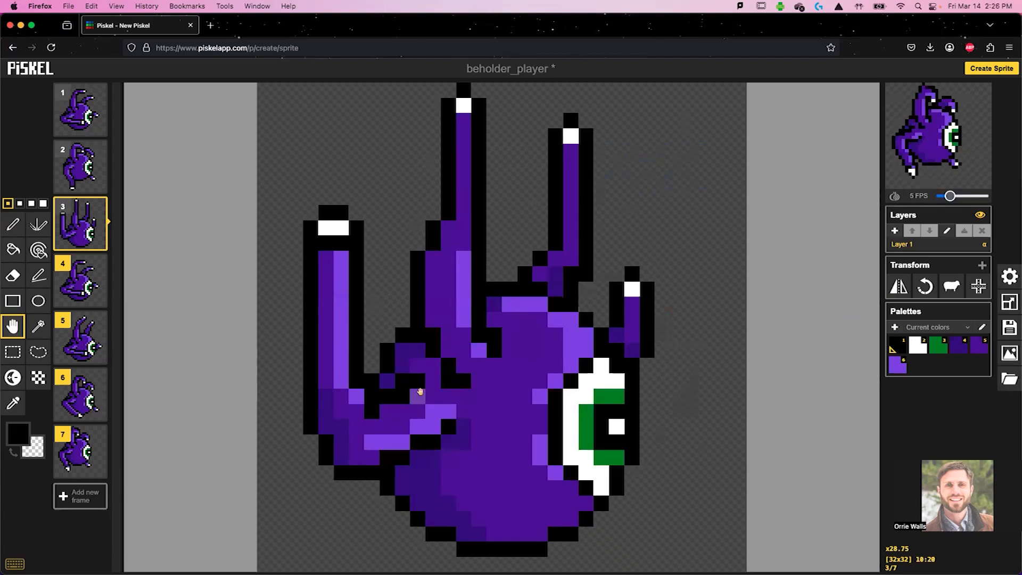
click(80, 166)
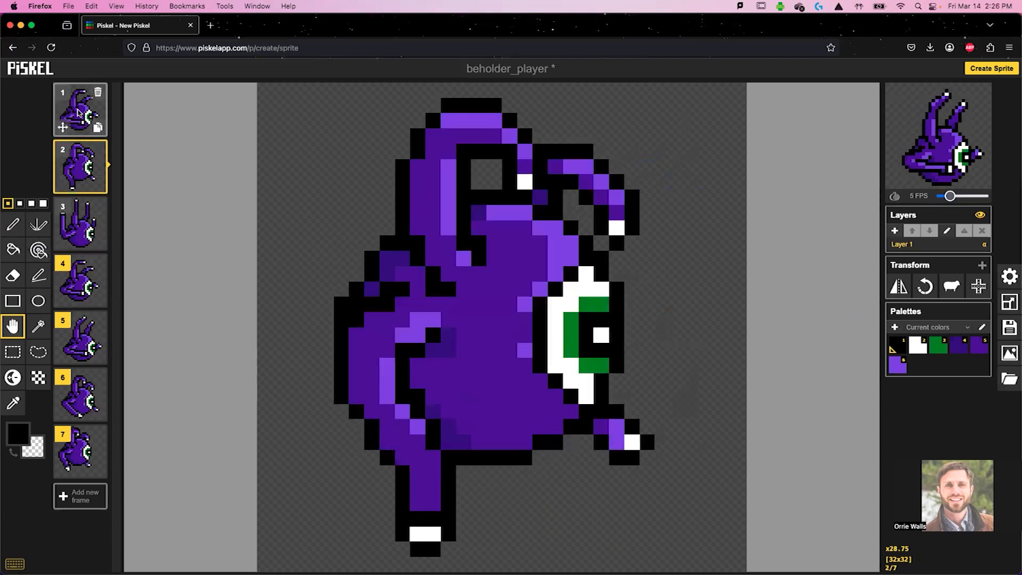
click(80, 117)
click(82, 168)
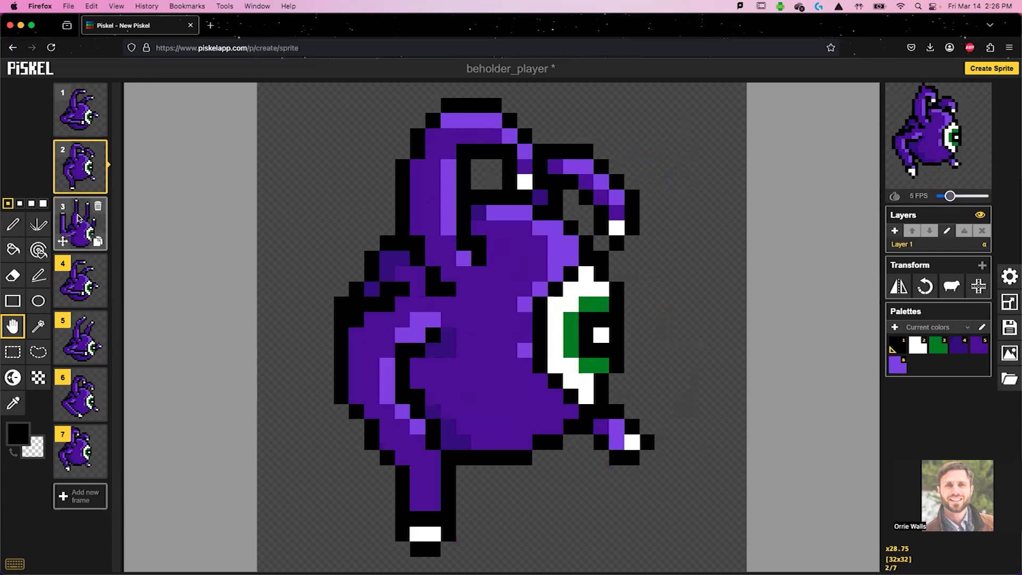
click(77, 218)
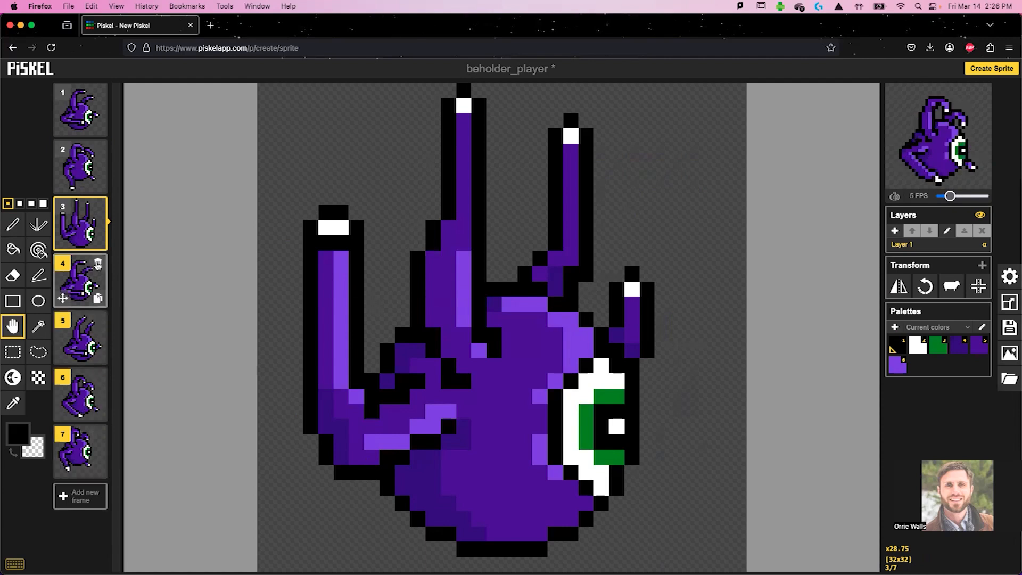
- View frames 4 to 7 of the beholder animation in sequence and return to frame 4
click(84, 288)
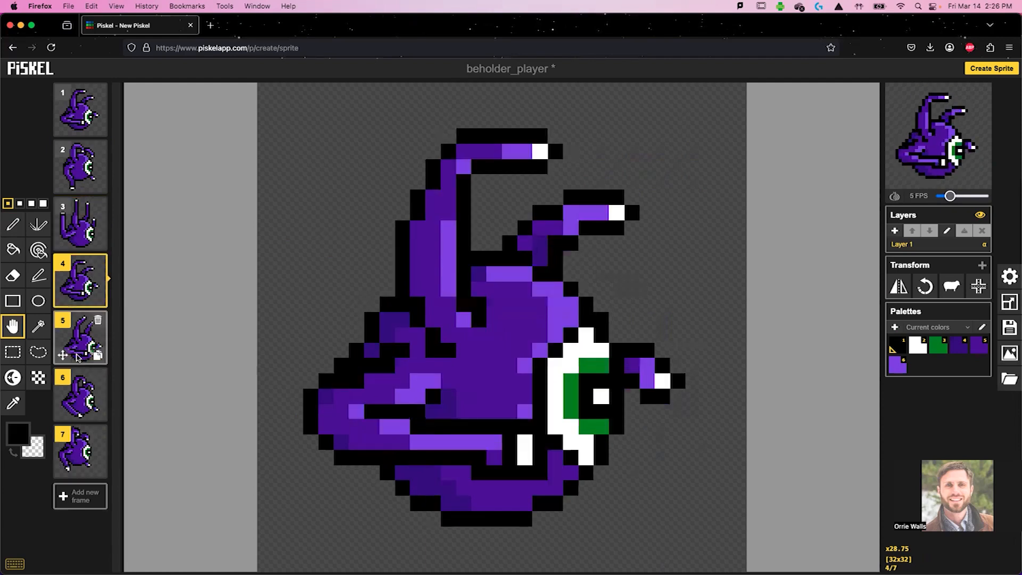
click(80, 355)
click(80, 410)
click(84, 459)
click(79, 391)
click(78, 346)
click(78, 293)
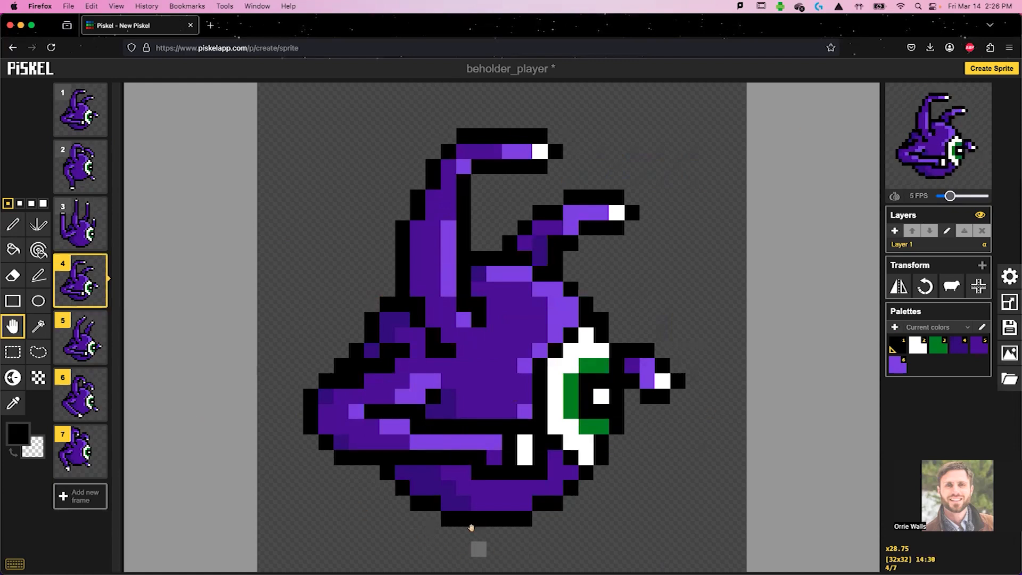
scroll(468, 532, down, 5)
scroll(436, 393, up, 4)
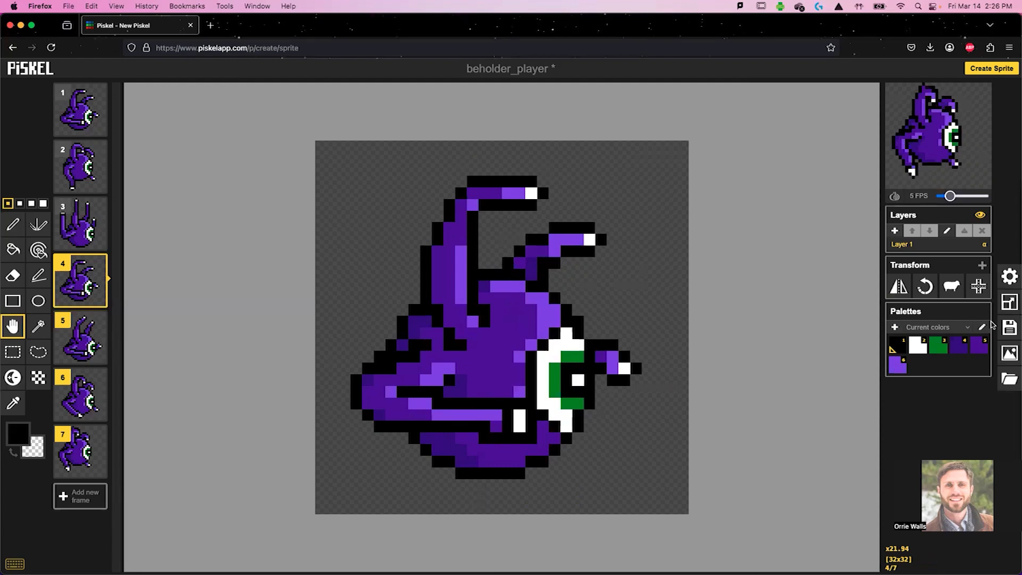
- Reduce the grid spacing by one step so the grid divides the 32x32 canvas into four quadrants, and close the settings
click(1010, 275)
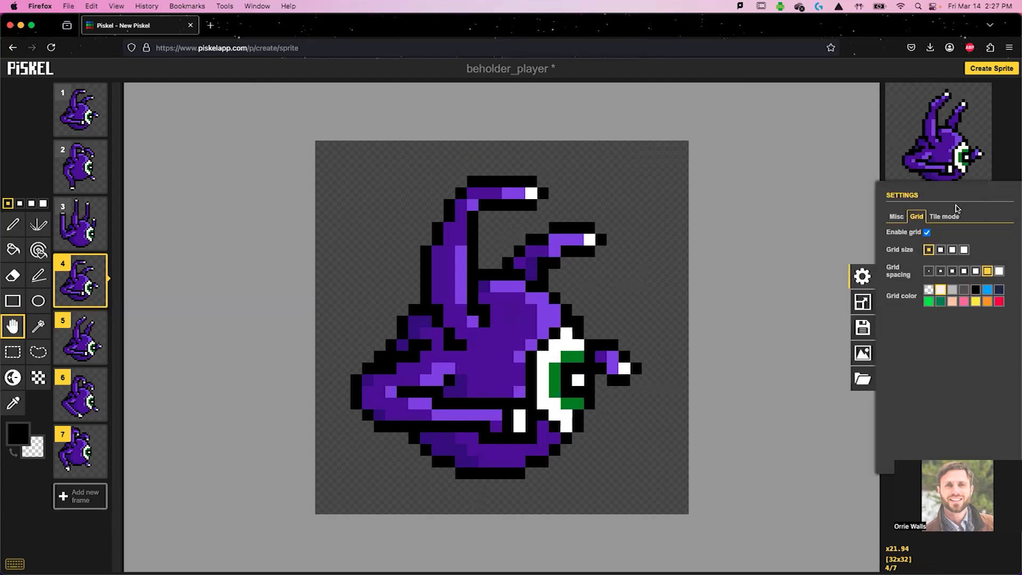
click(975, 272)
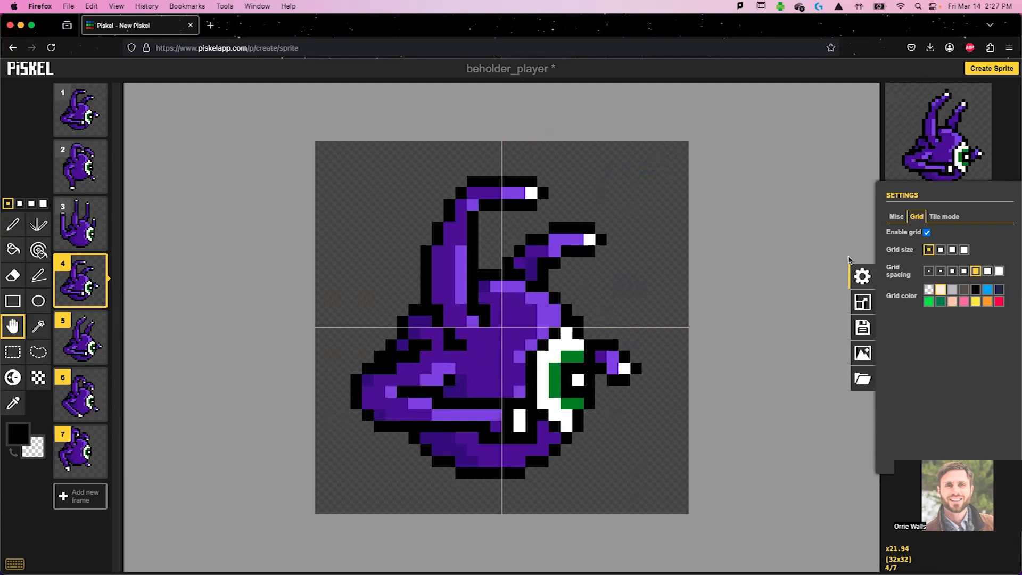
click(852, 272)
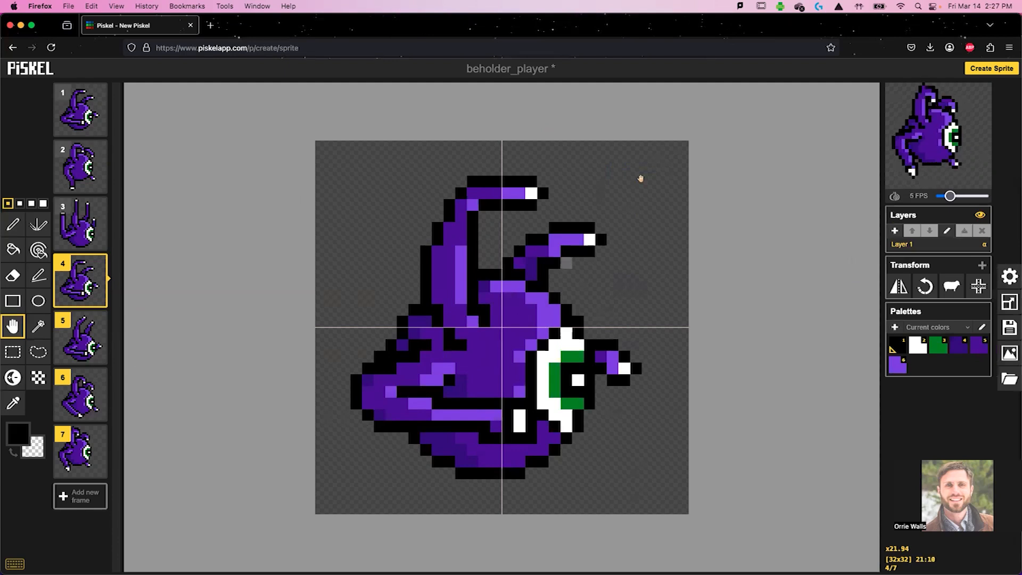
- View beholder frames 1 to 4 in sequence against the grid and return to frame 1
click(91, 132)
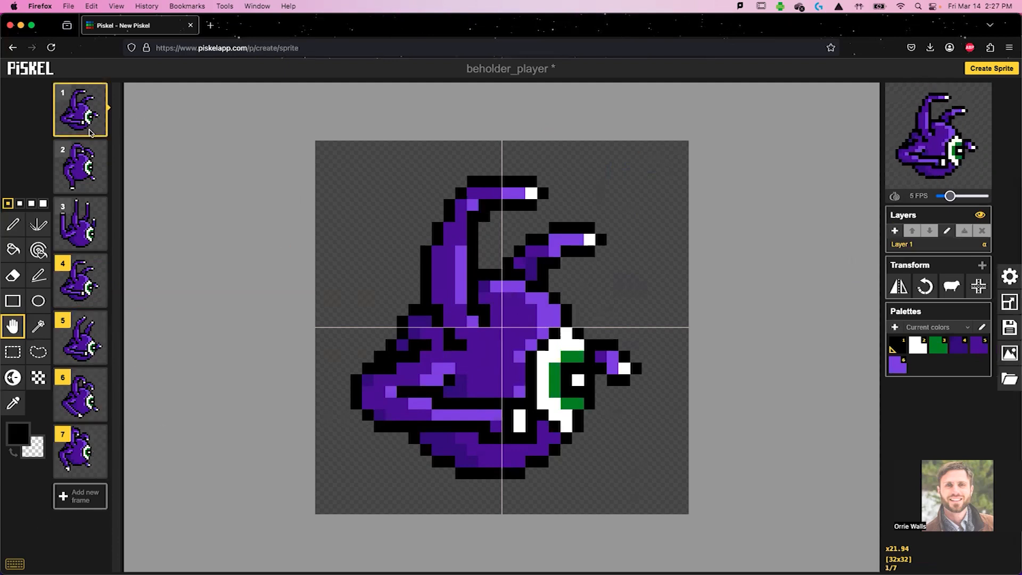
click(89, 171)
click(82, 230)
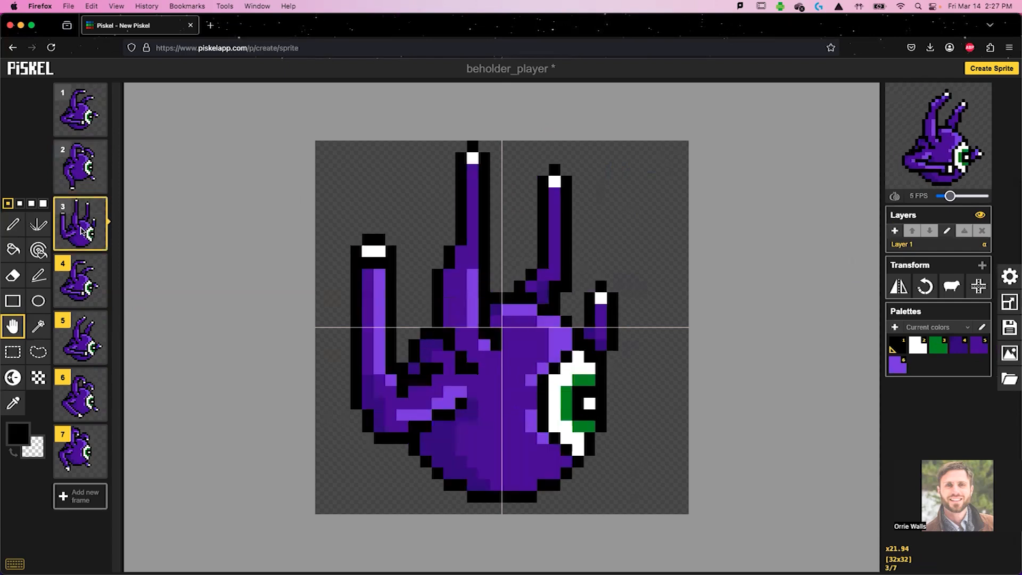
click(80, 290)
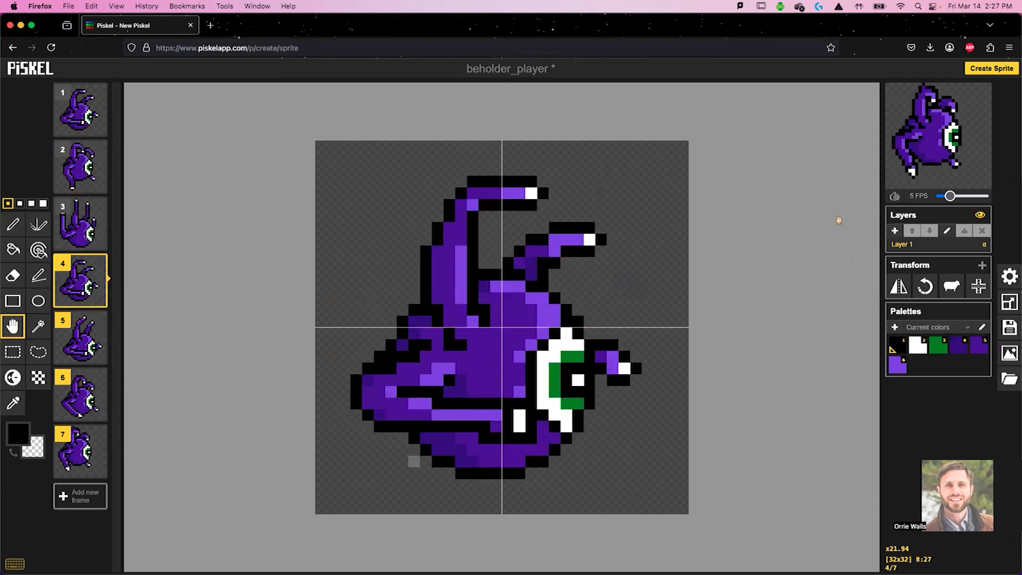
click(89, 117)
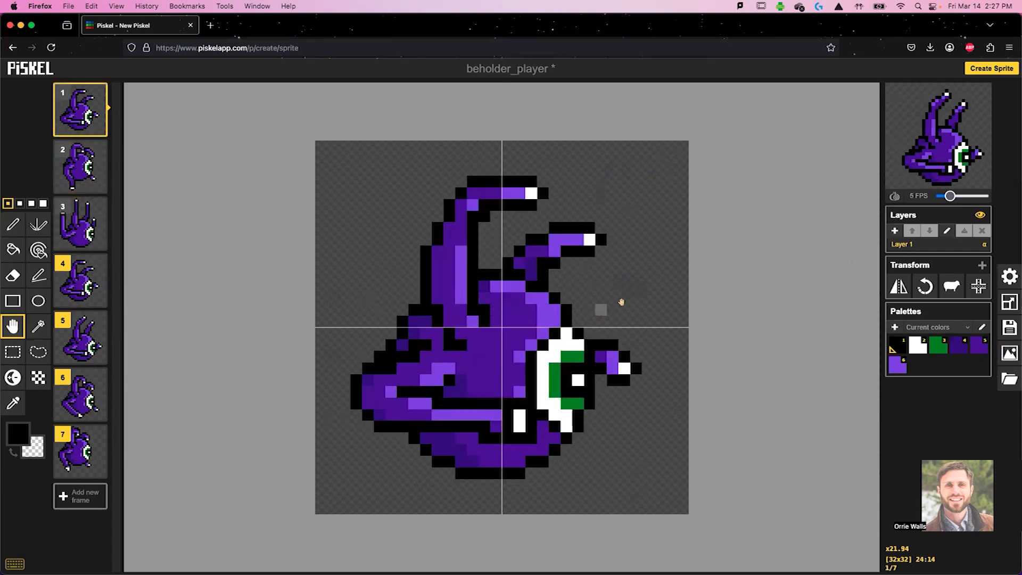
- Save the beholder_player sprite offline as a .piskel file and reveal the downloaded file in Finder
click(1010, 327)
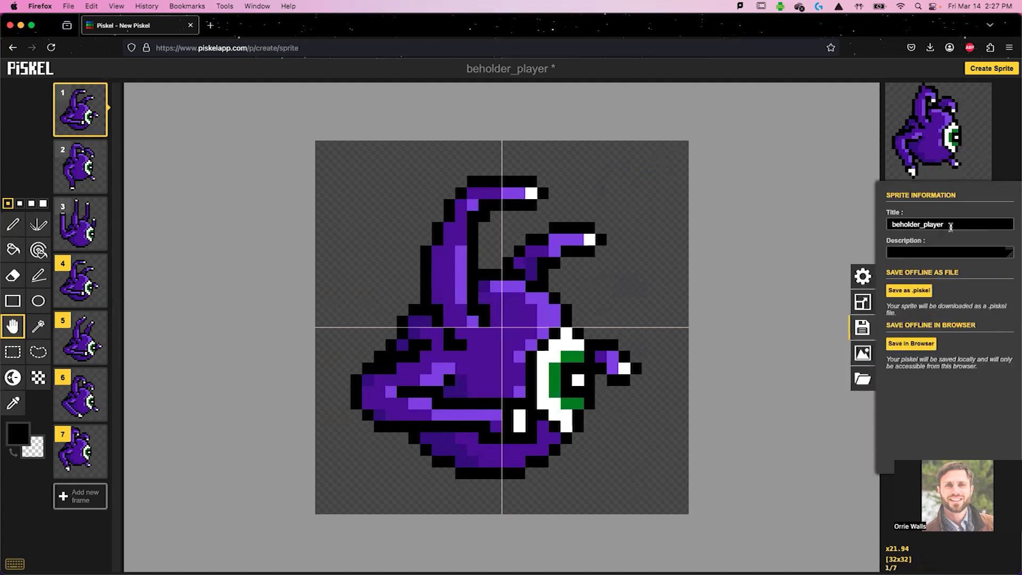
click(918, 294)
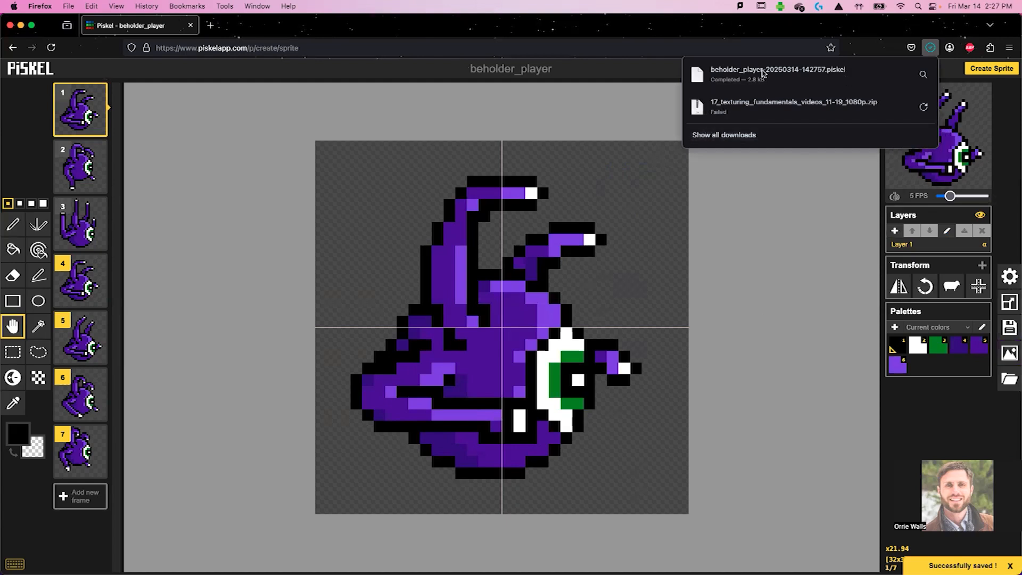
click(924, 77)
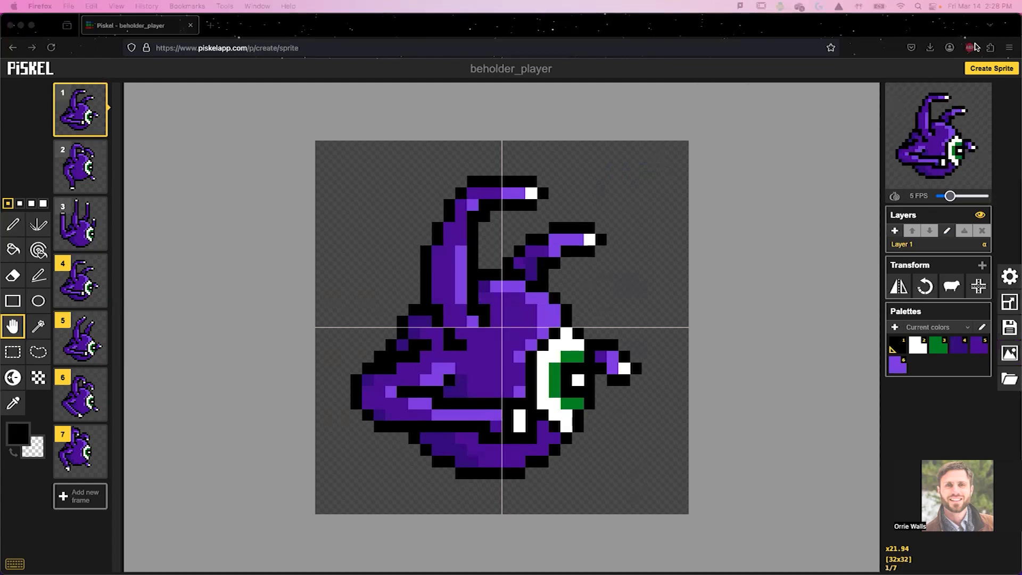
click(930, 48)
click(920, 75)
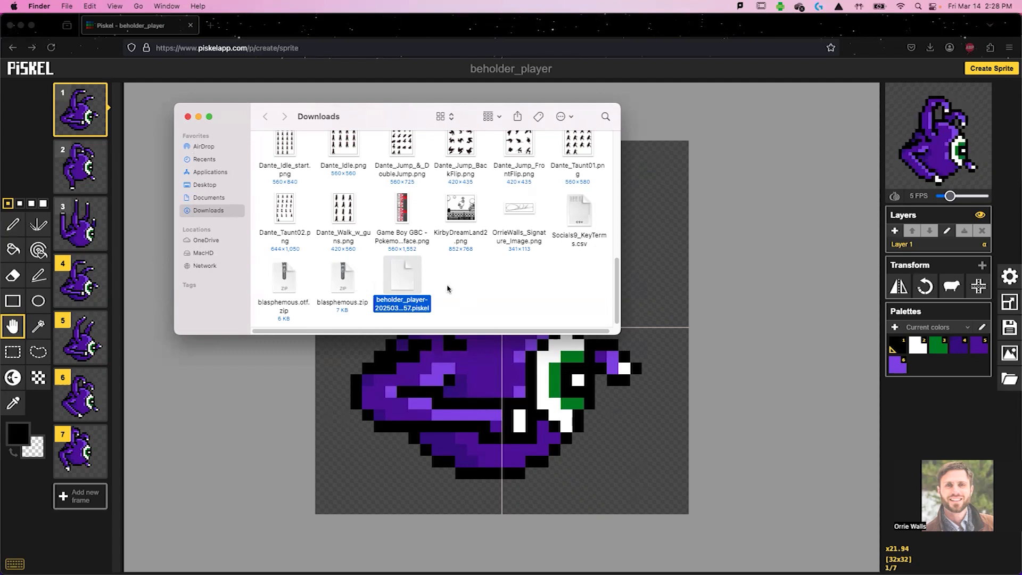
- Check the actions available for the downloaded beholder_player .piskel file, dismiss them and minimise the Downloads window
right_click(406, 283)
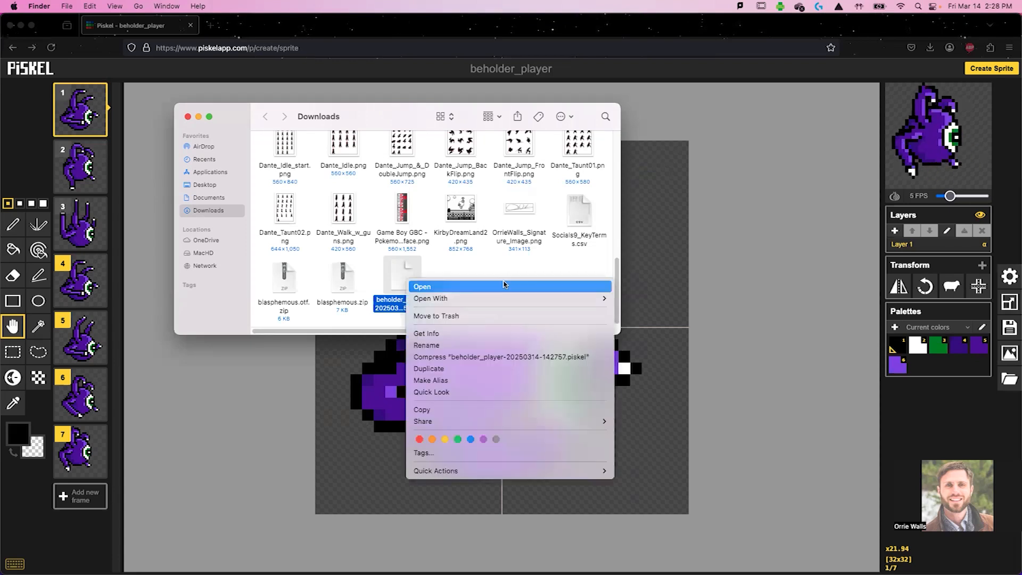
click(453, 317)
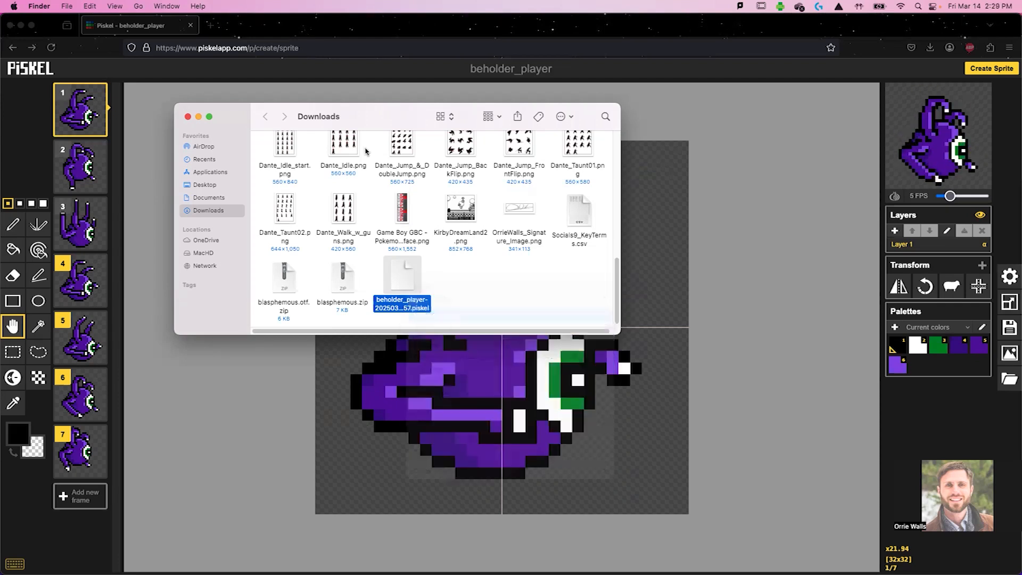
click(200, 116)
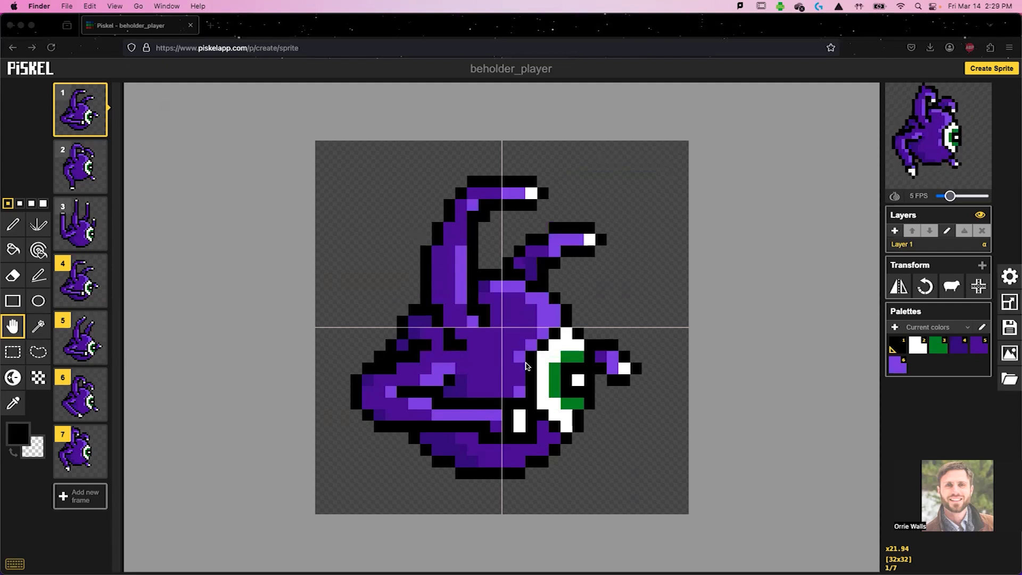
- Create a new sprite and import Enemy.png into it as a spritesheet with a 32 x 32 frame size, replacing the current animation
click(989, 66)
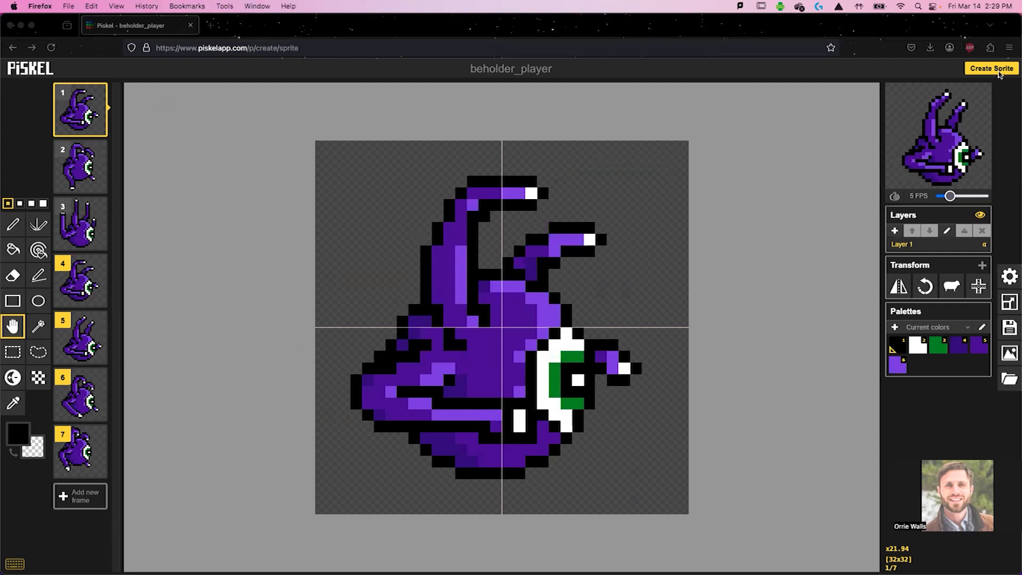
click(992, 68)
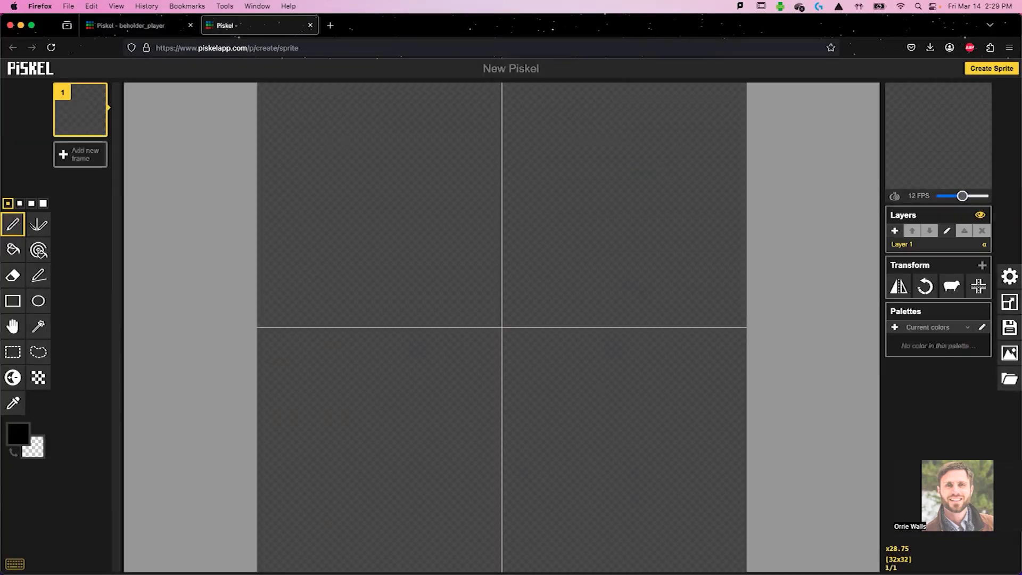
drag(294, 310, 417, 285)
drag(486, 353, 523, 358)
text(32)
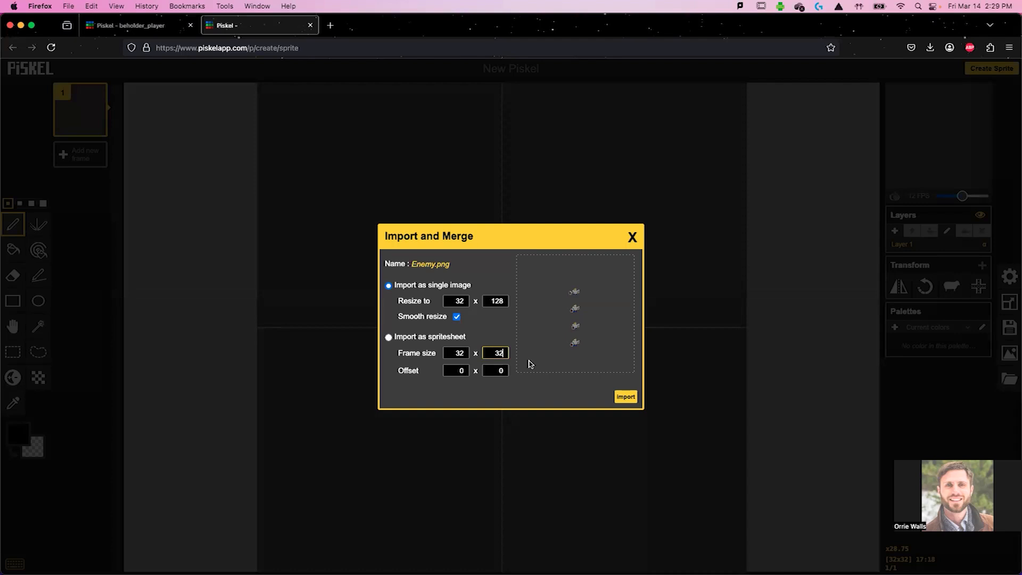
click(624, 399)
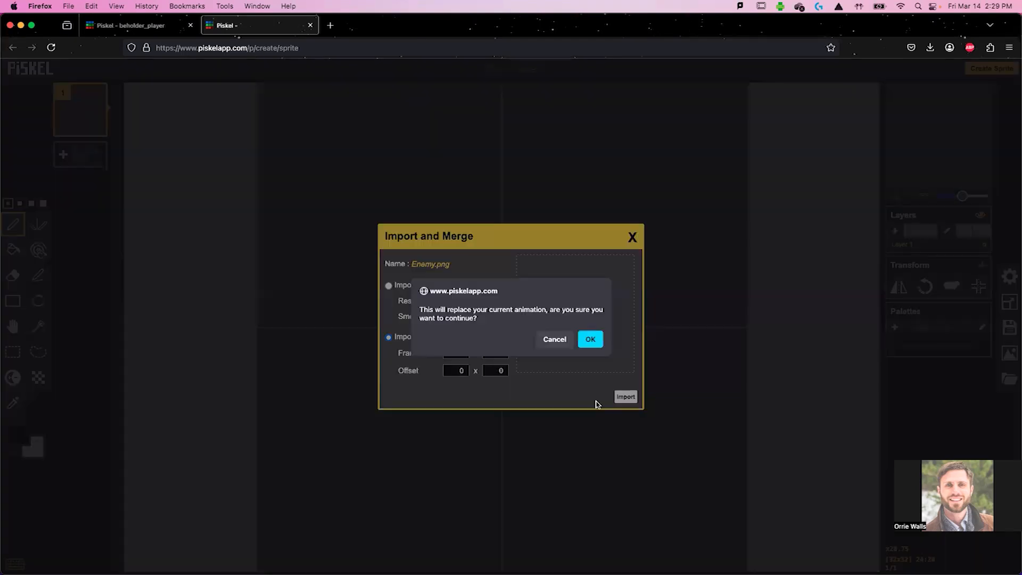
click(590, 339)
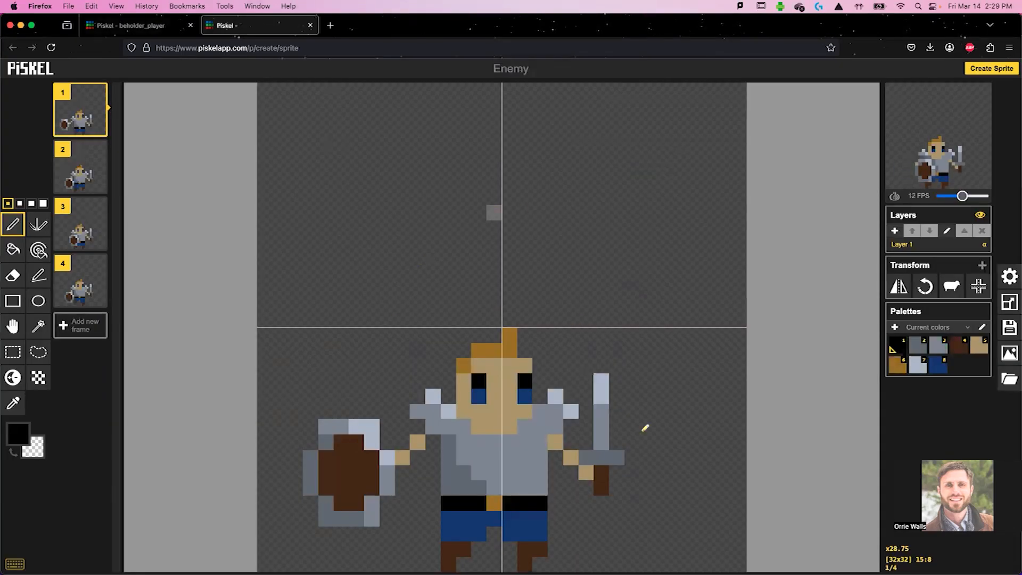
- Look at the resize options, close them and set the Enemy animation preview speed to 5 FPS
click(1010, 302)
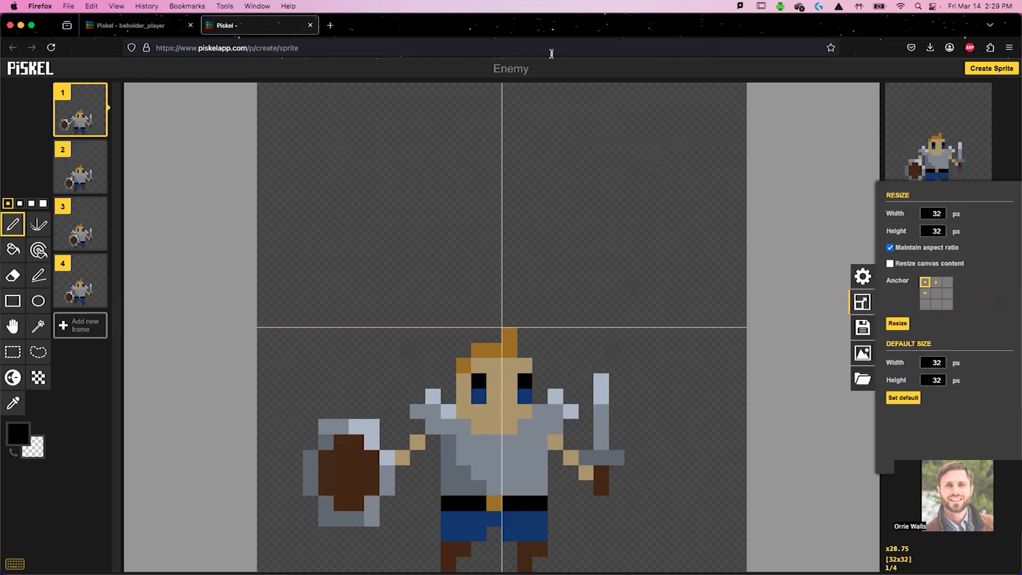
click(373, 79)
drag(962, 196, 953, 197)
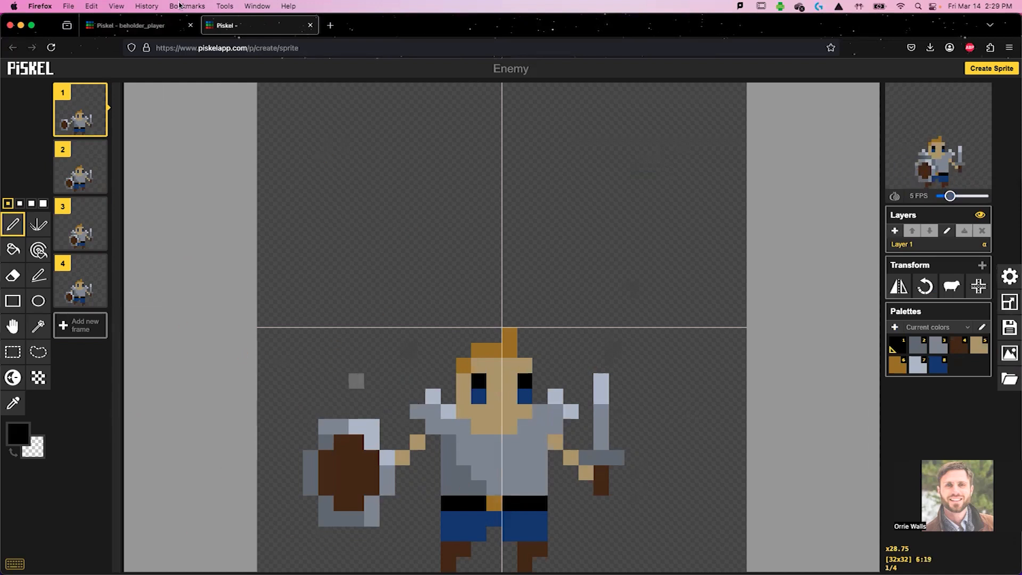
- Compare the beholder_player sprite with the Enemy sprite by switching between their browser tabs
click(153, 25)
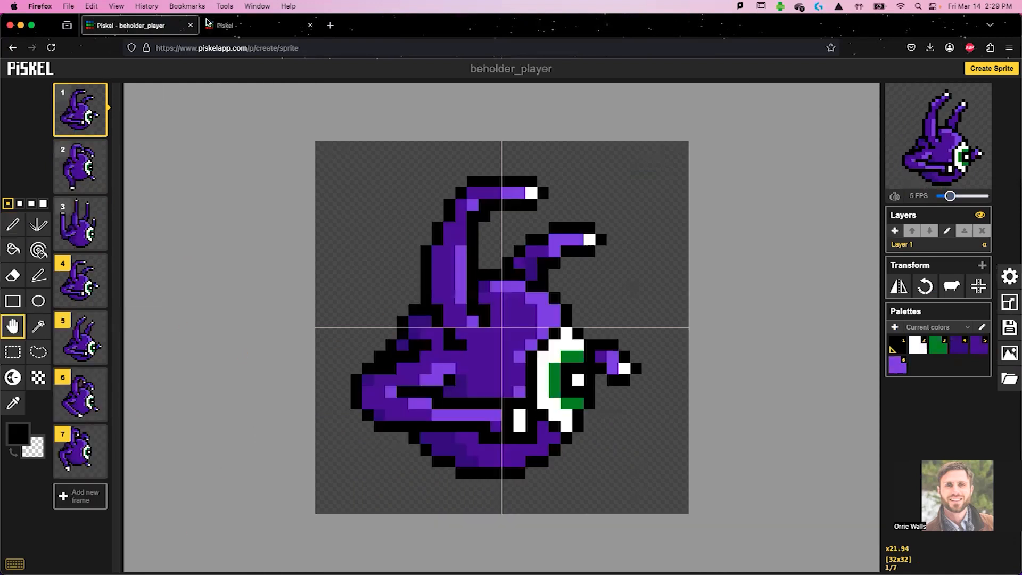
click(261, 29)
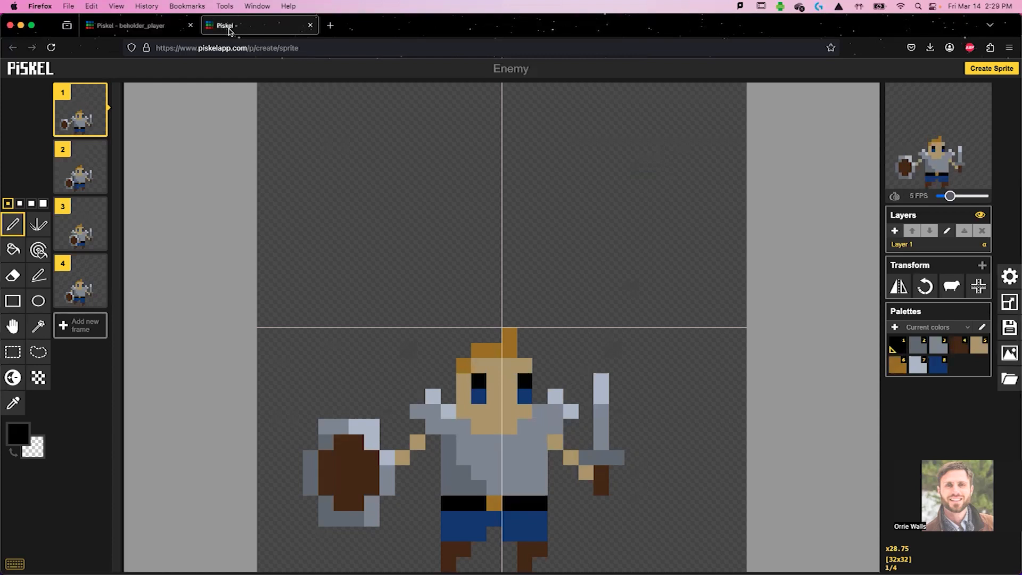
mouse_move(152, 33)
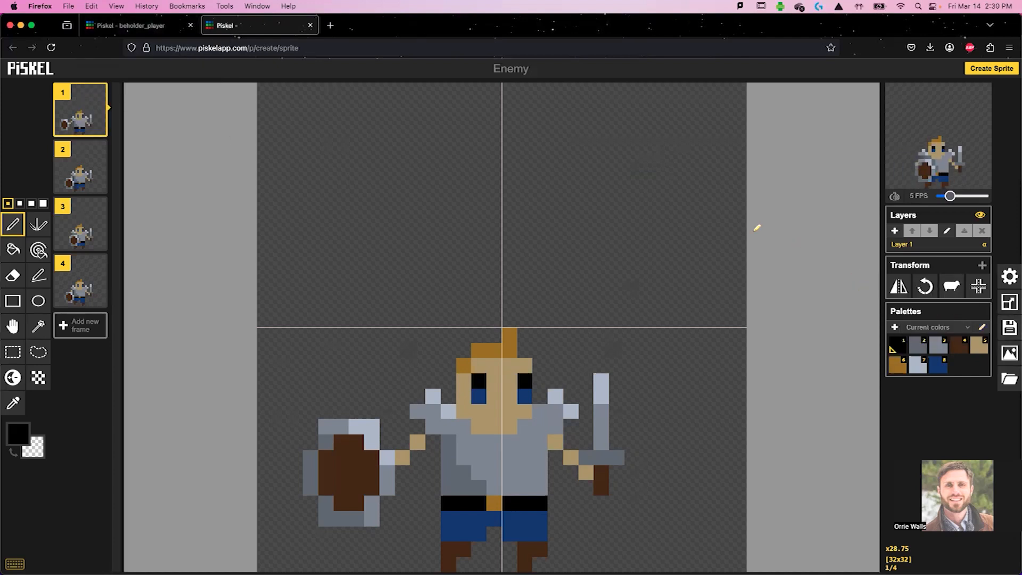
- Return to the beholder_player sprite and set its PNG spritesheet export layout to 1 column
click(136, 25)
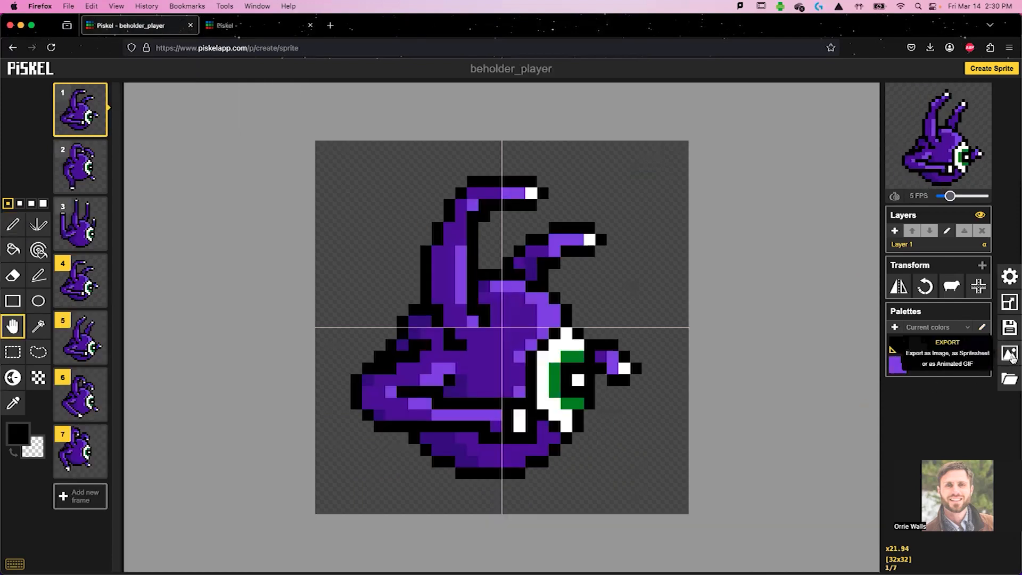
click(1010, 354)
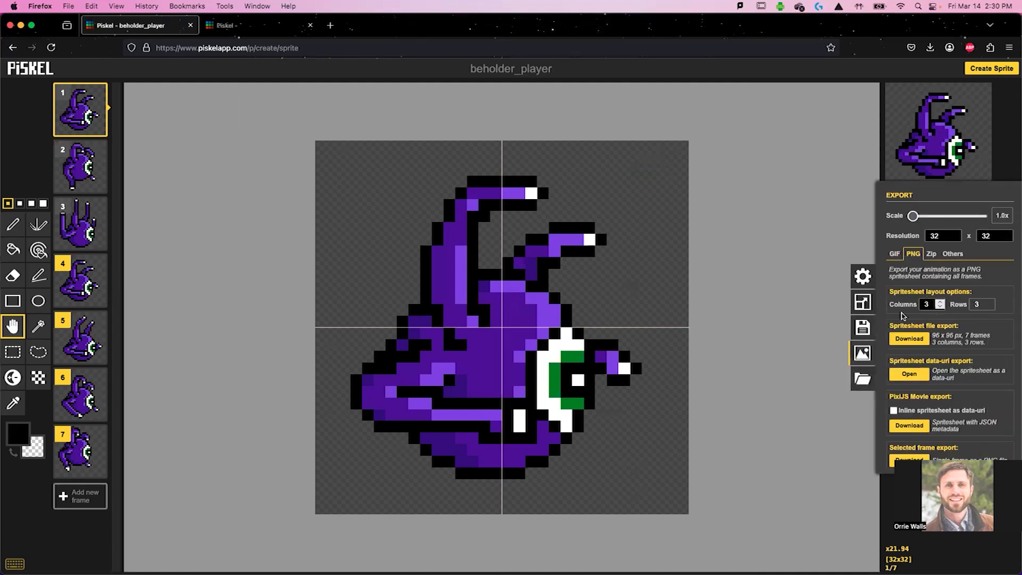
click(940, 307)
click(940, 307)
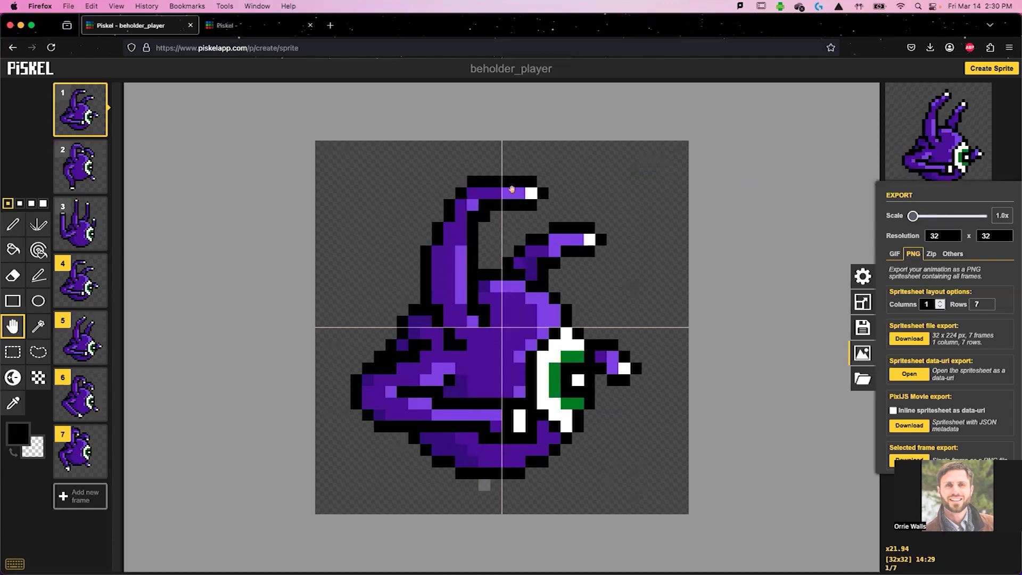
- Create another new sprite and import GrassTile.png as a spritesheet with a 128 x 128 frame size, replacing the current animation
click(250, 26)
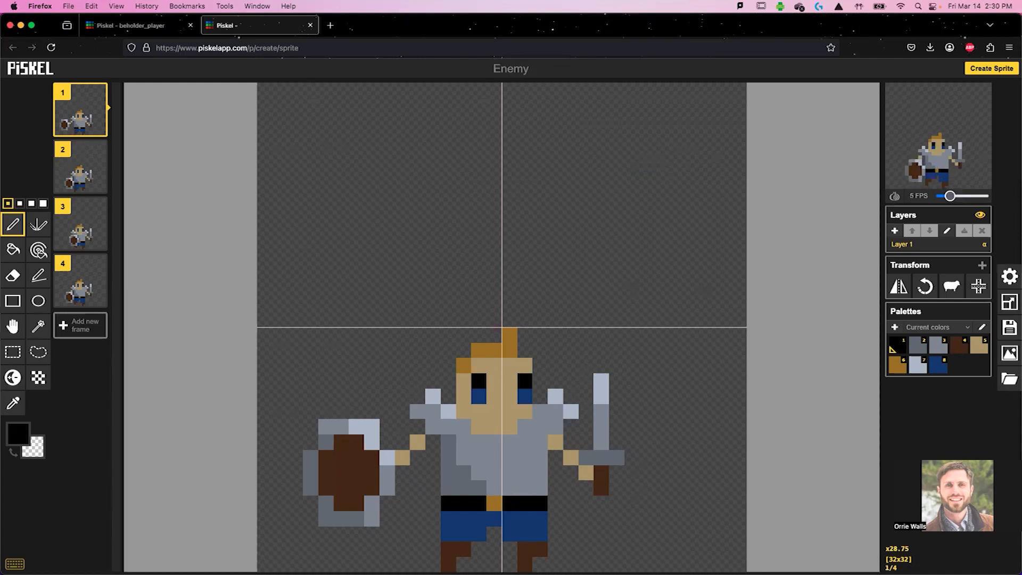
click(992, 69)
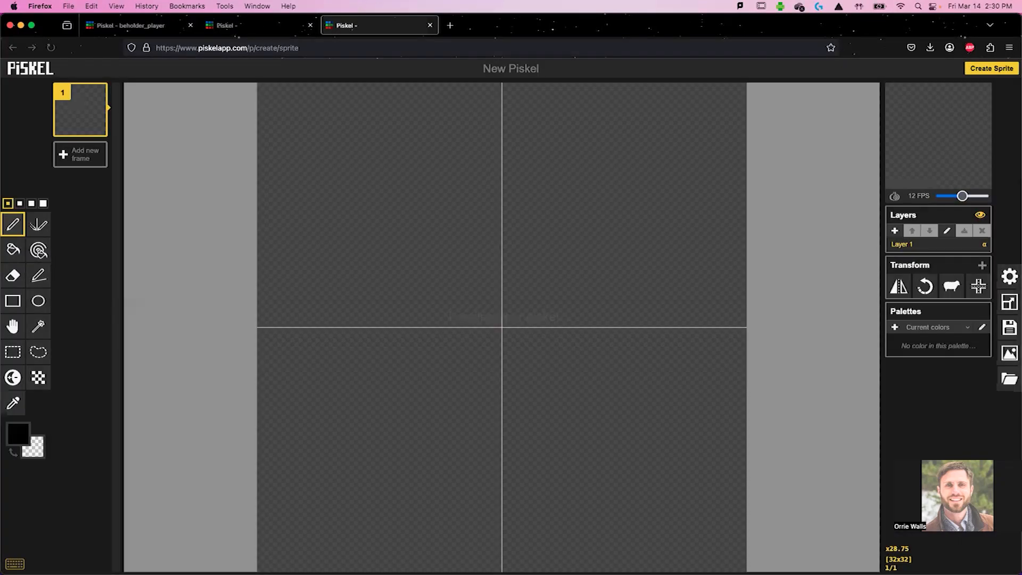
drag(207, 245, 440, 288)
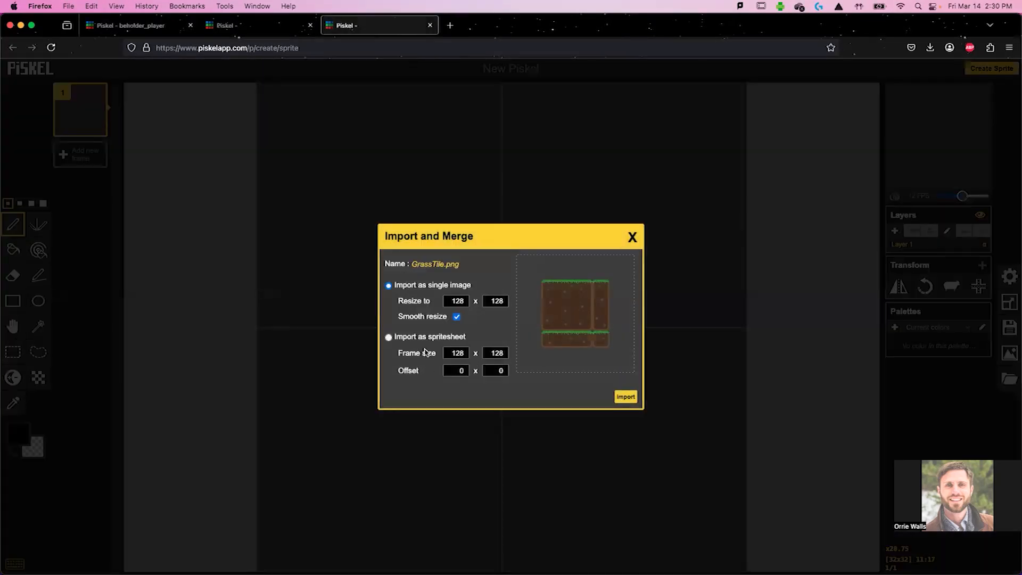
click(388, 337)
click(634, 399)
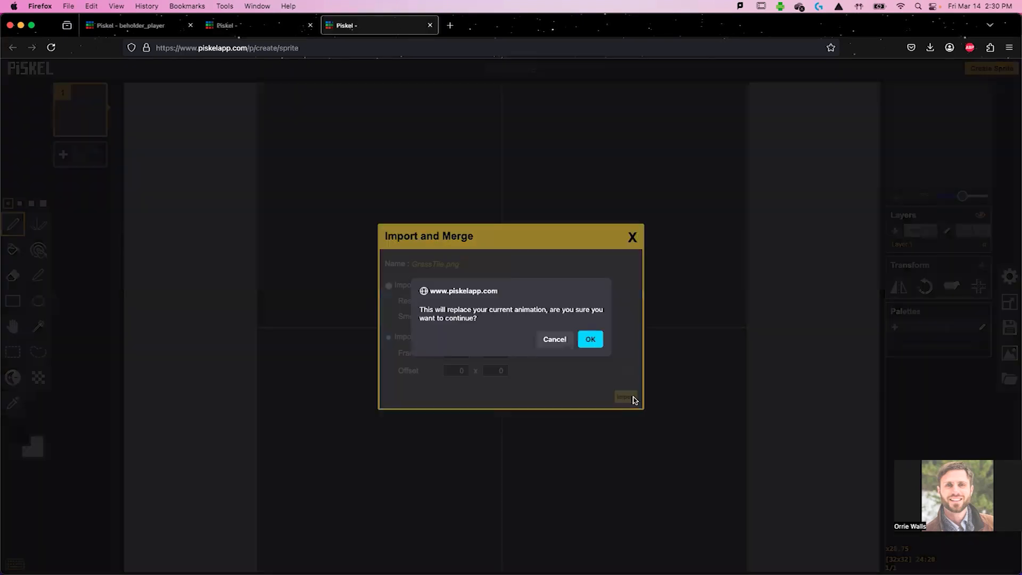
click(589, 339)
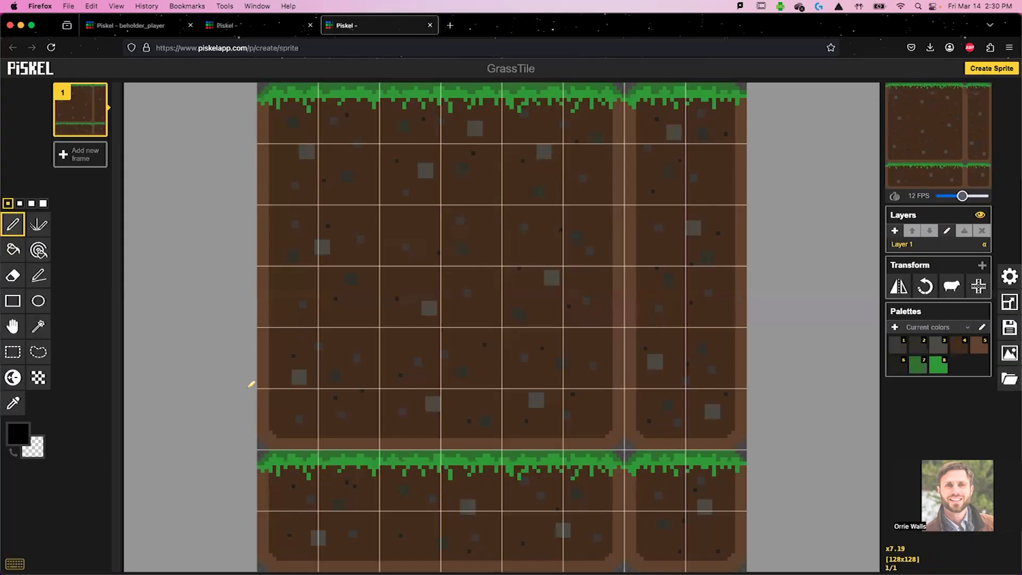
- Increase the grid spacing by one step so the grid divides the GrassTile canvas into four by four cells, and close the settings
click(1009, 276)
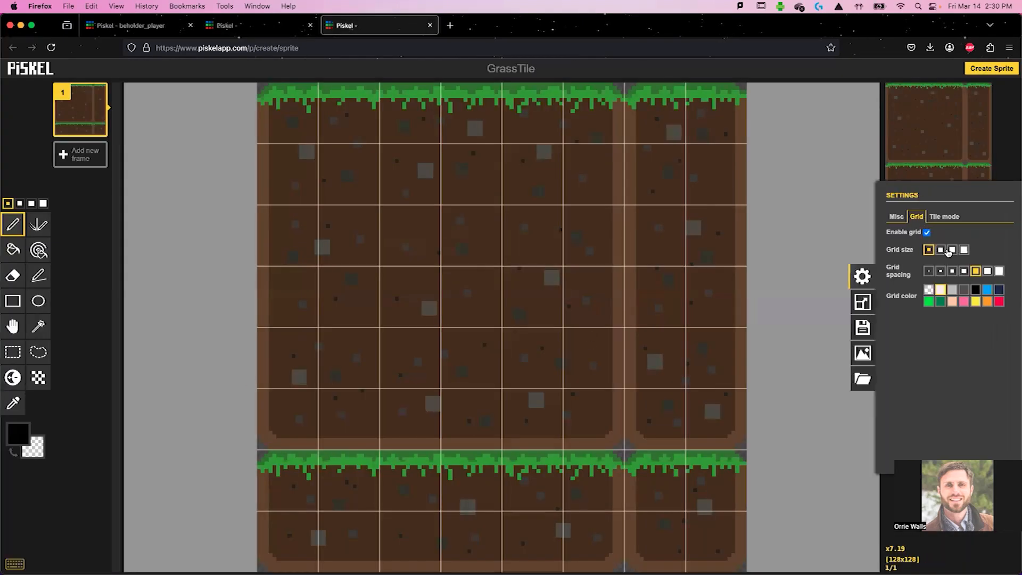
click(987, 272)
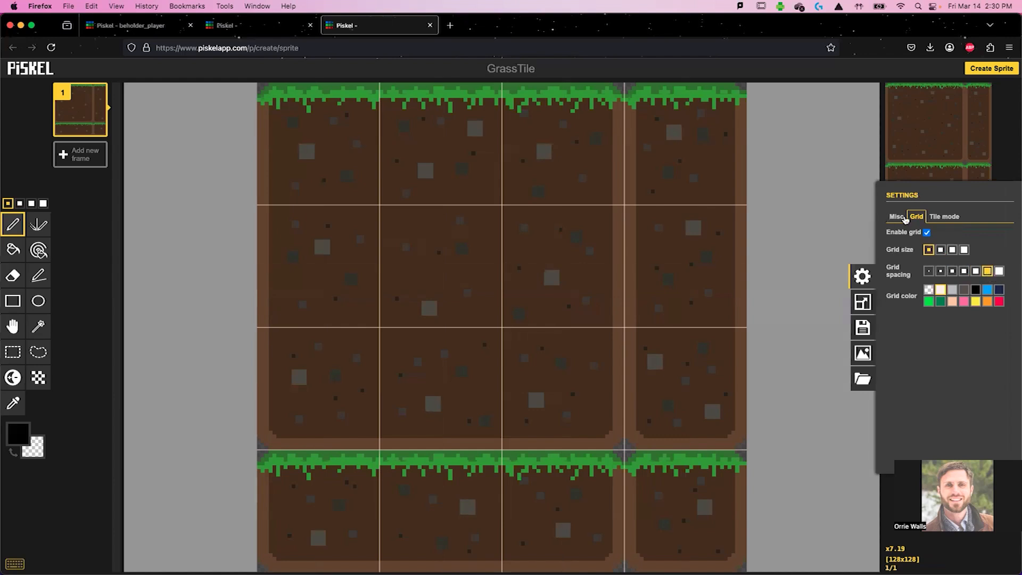
click(765, 69)
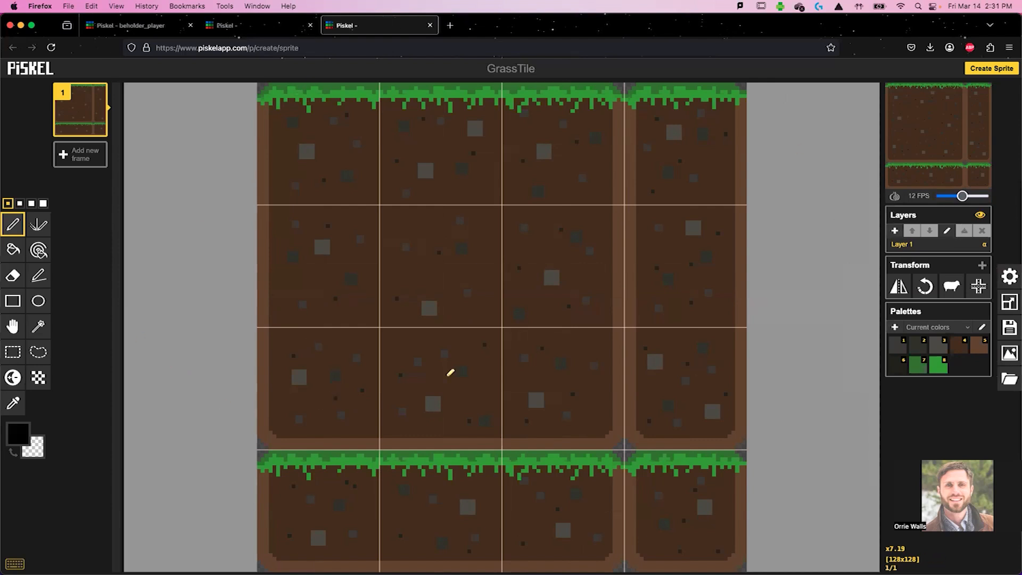
- Review the Enemy, beholder_player and GrassTile sprites in turn across their browser tabs
click(236, 28)
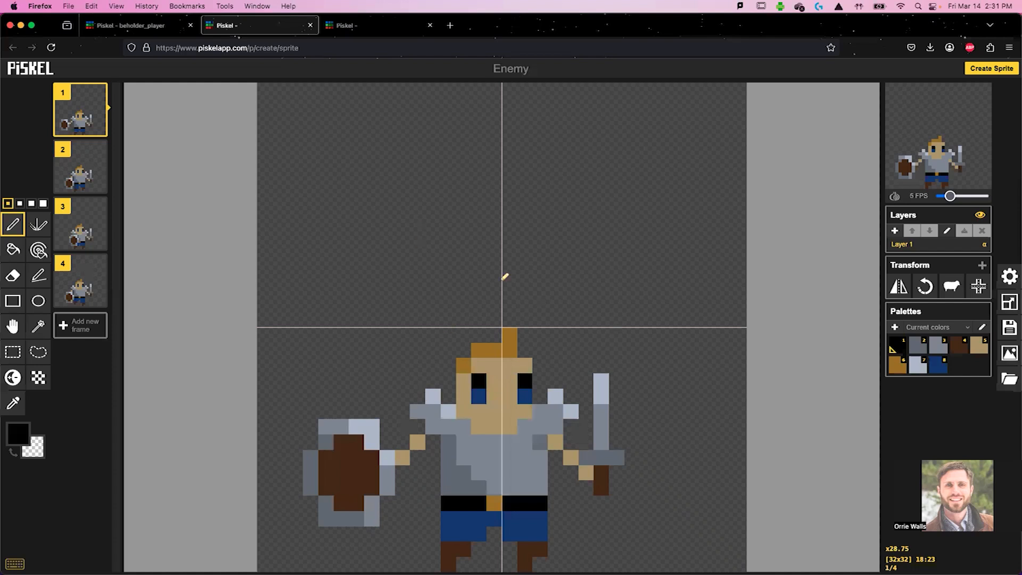
click(149, 27)
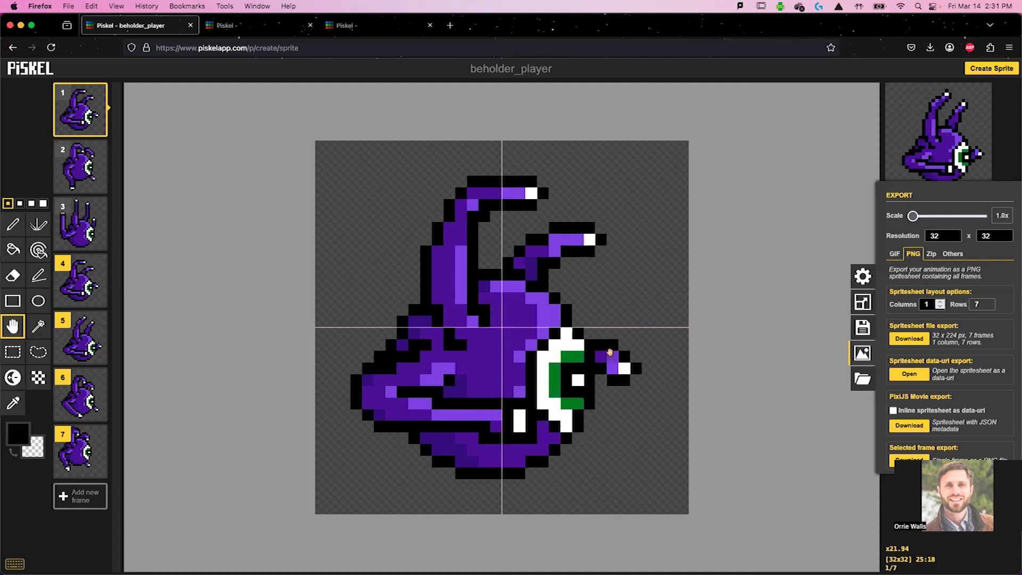
mouse_move(240, 28)
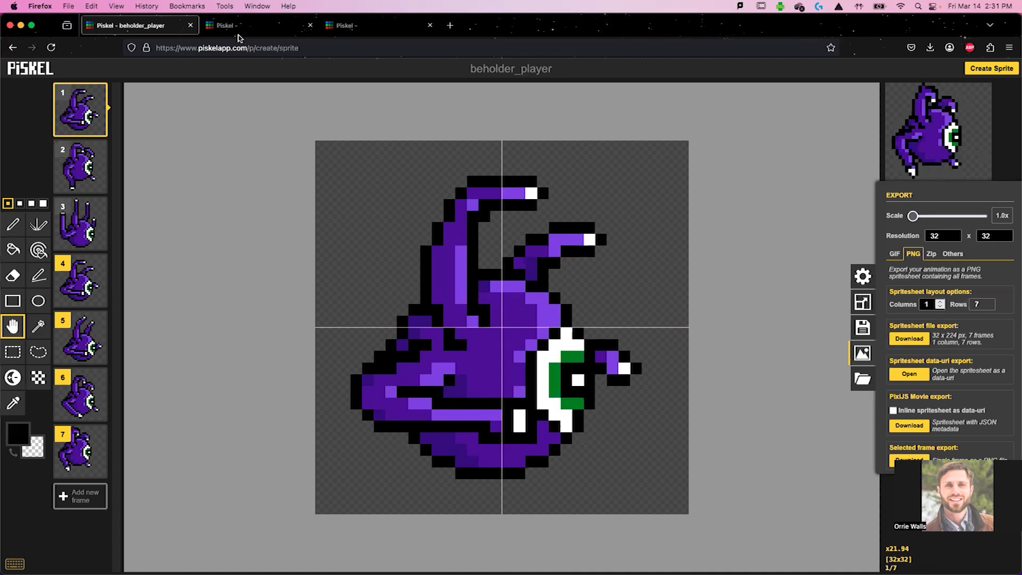
click(240, 29)
click(368, 28)
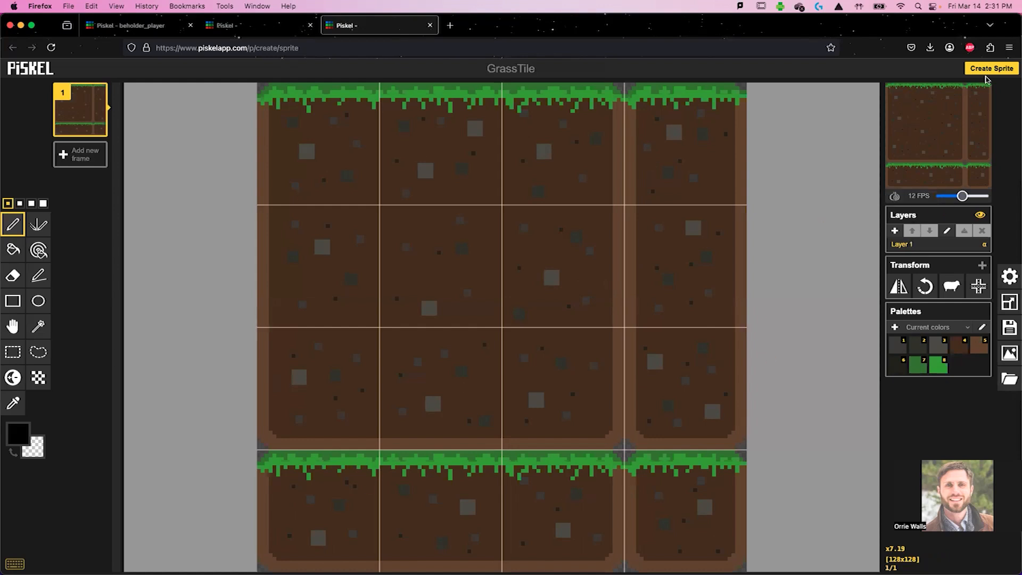
- Create a new sprite, resize its canvas to 128 x 128 px, and open the grid settings to check the 32px spacing
click(991, 68)
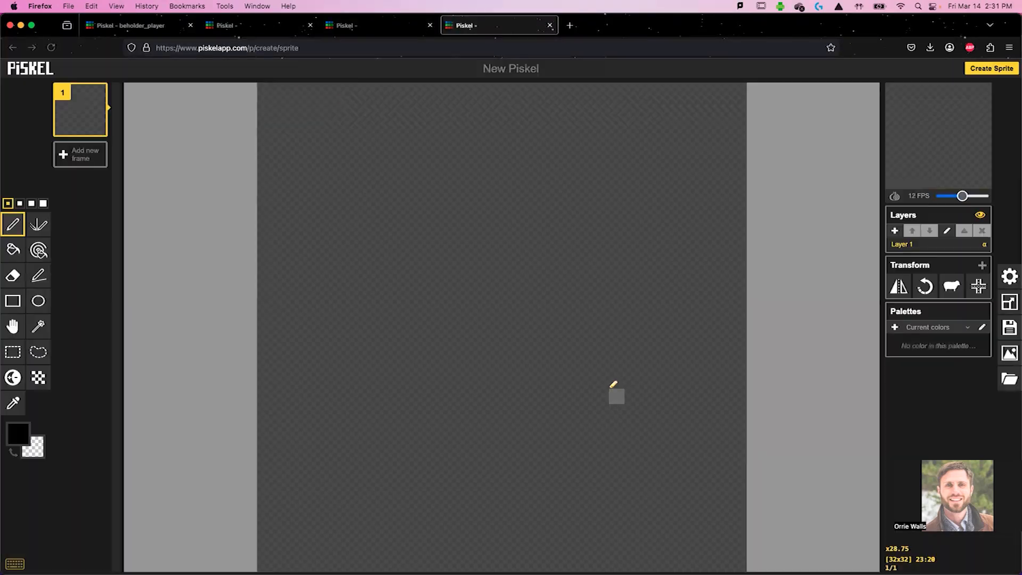
click(1010, 327)
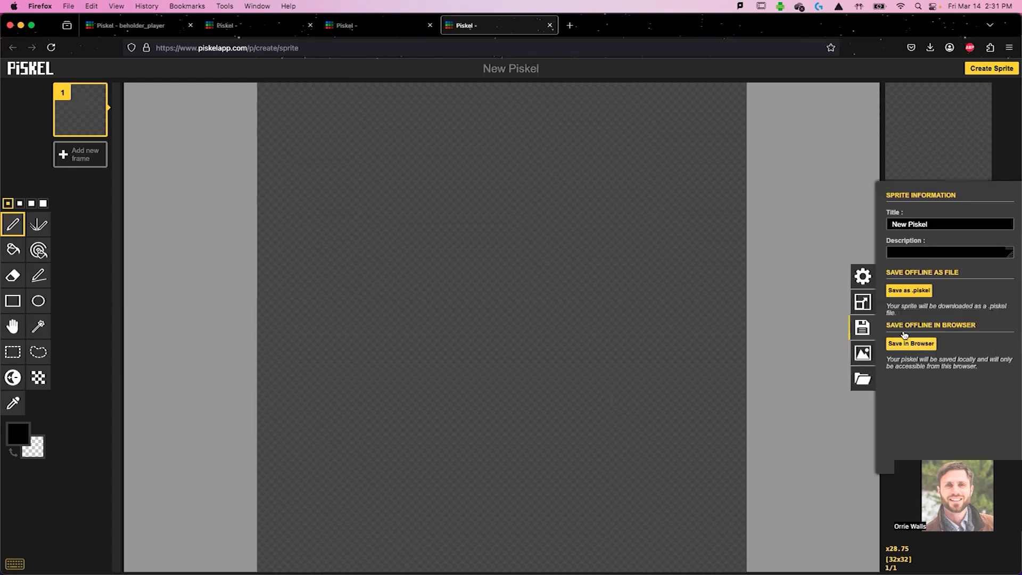
click(869, 308)
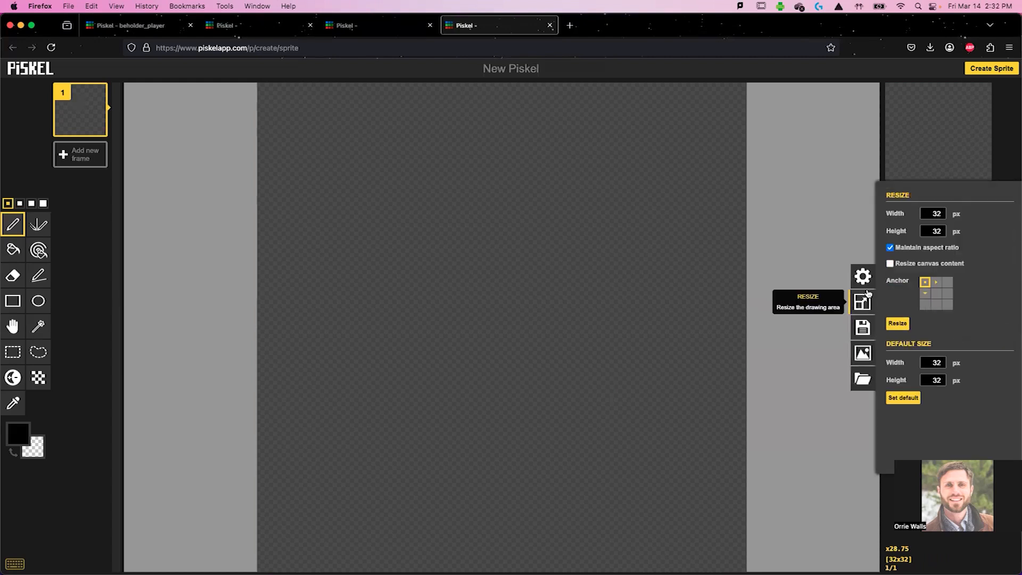
double_click(936, 214)
text(128)
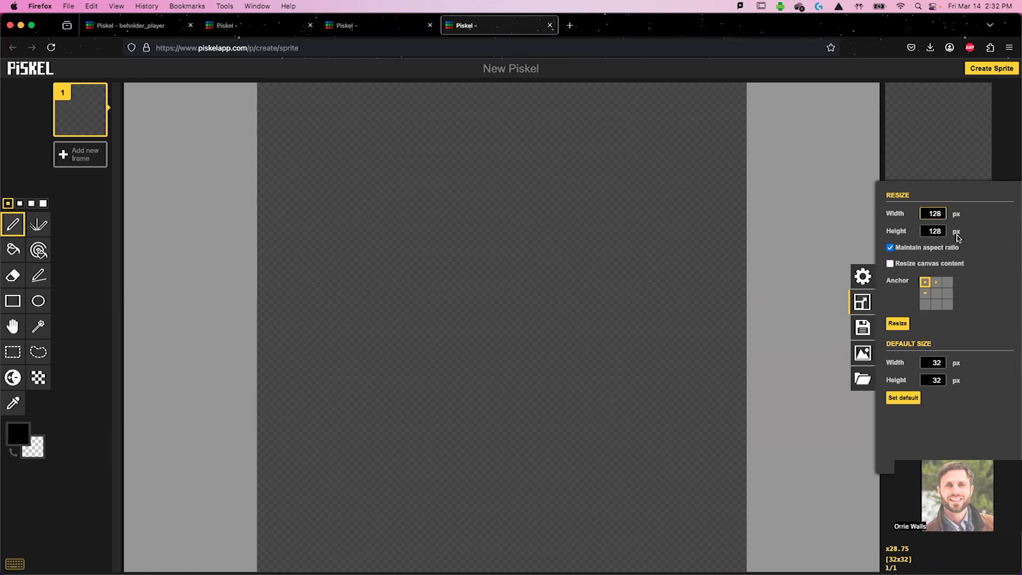
click(904, 325)
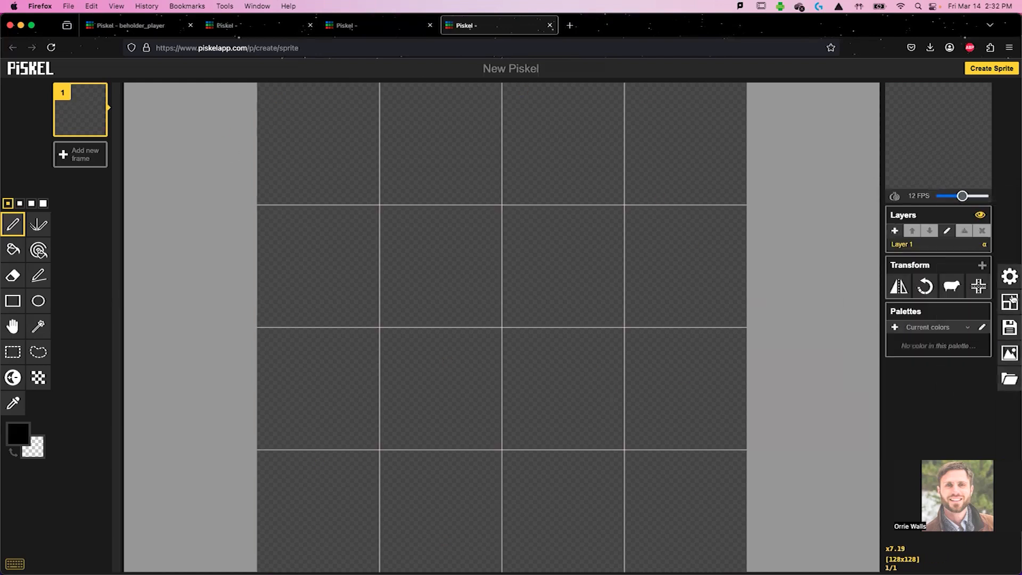
click(1009, 276)
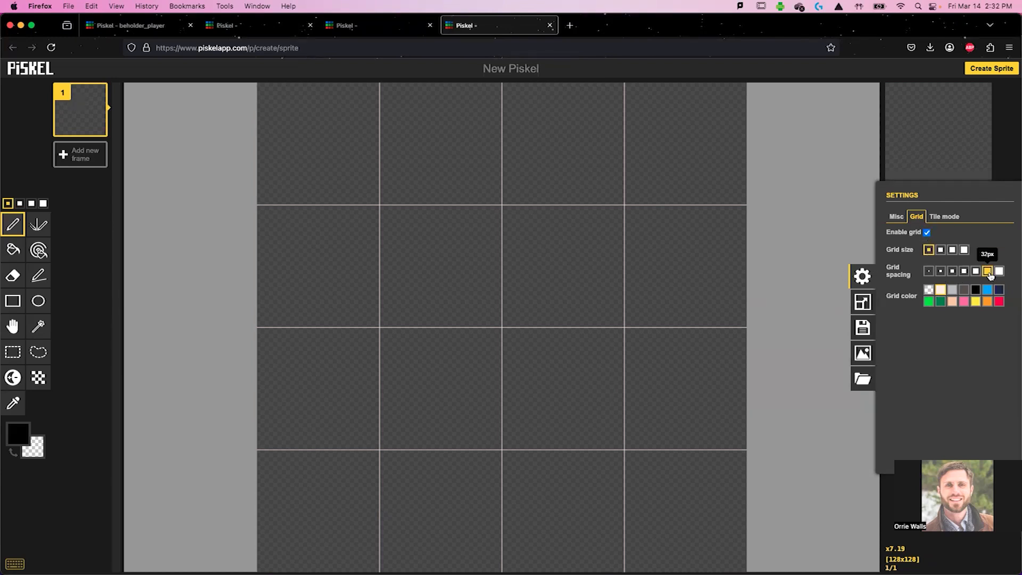
- With a 3 px black Stroke tool, outline the canvas border and draw a vertical line just right of the third vertical grid line
click(31, 204)
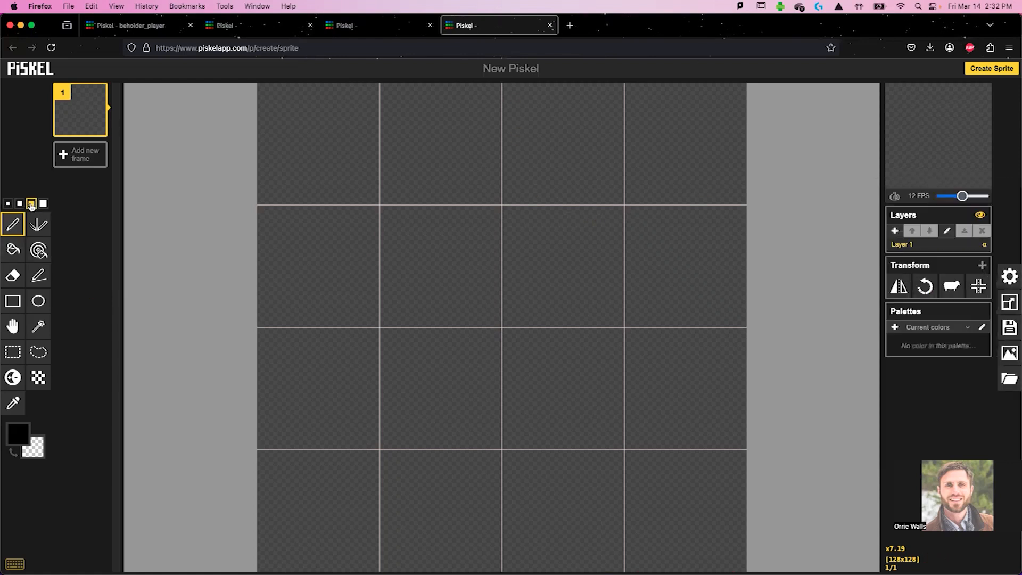
click(38, 275)
scroll(359, 232, down, 2)
scroll(359, 233, up, 1)
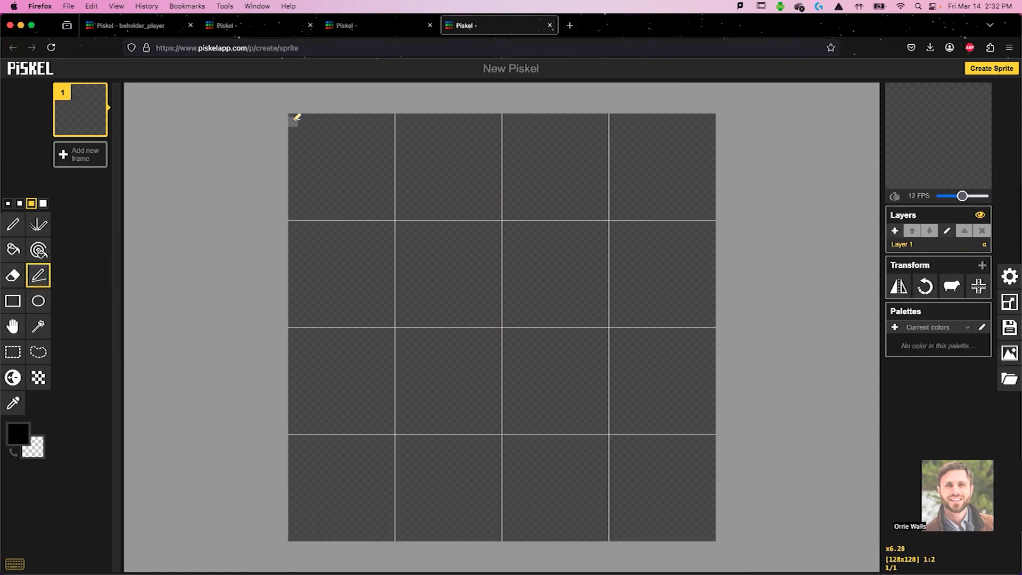
mouse_move(295, 116)
mouse_down()
mouse_move(572, 131)
mouse_move(715, 117)
mouse_up()
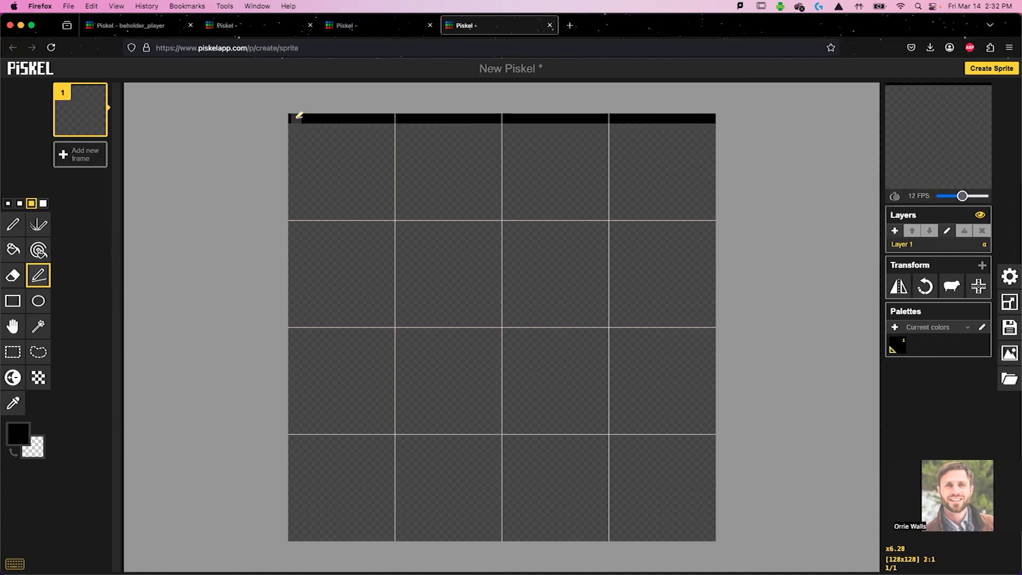
mouse_move(297, 116)
mouse_down()
mouse_move(315, 529)
mouse_move(292, 532)
mouse_move(787, 502)
mouse_move(714, 532)
mouse_move(701, 155)
mouse_move(714, 114)
mouse_up()
mouse_move(614, 117)
mouse_down()
mouse_move(627, 548)
mouse_move(615, 541)
mouse_up()
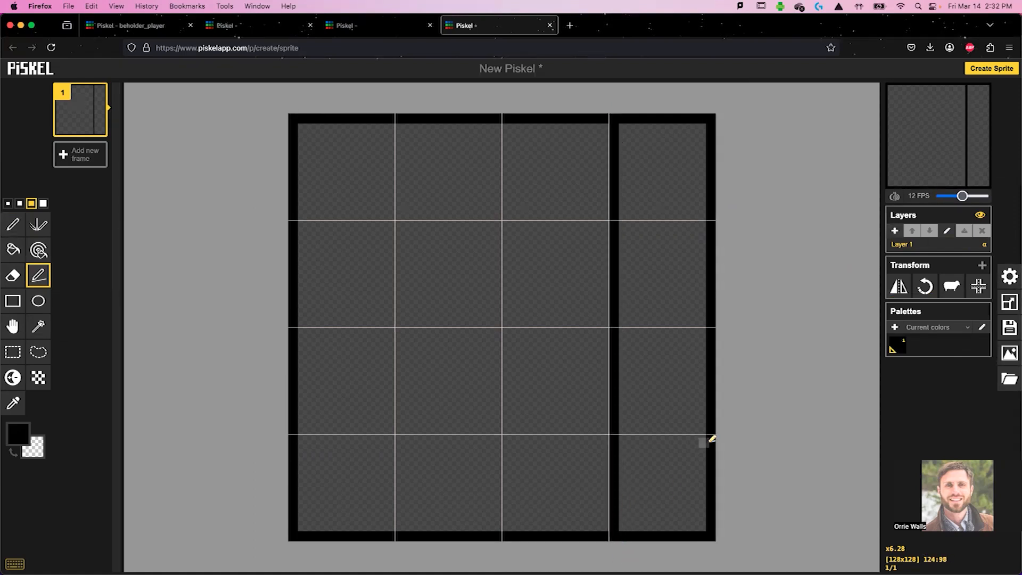
- Draw a black line below the lowest horizontal grid line and add adjoining lines left of the vertical divider and above the horizontal one
mouse_move(714, 435)
mouse_down()
mouse_move(442, 452)
mouse_move(292, 435)
mouse_up()
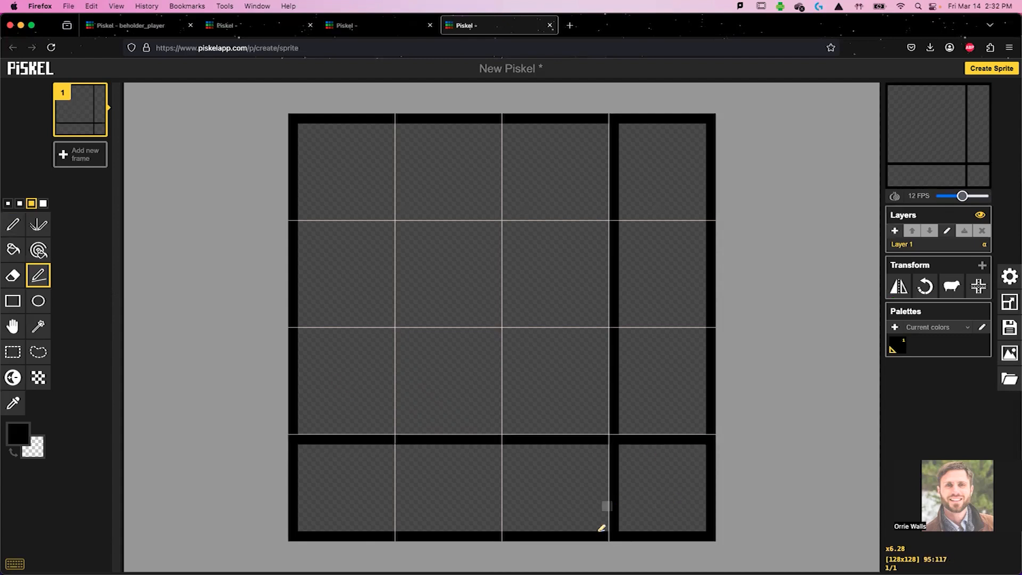
mouse_move(606, 533)
mouse_down()
mouse_move(601, 215)
mouse_move(591, 148)
mouse_move(605, 118)
mouse_up()
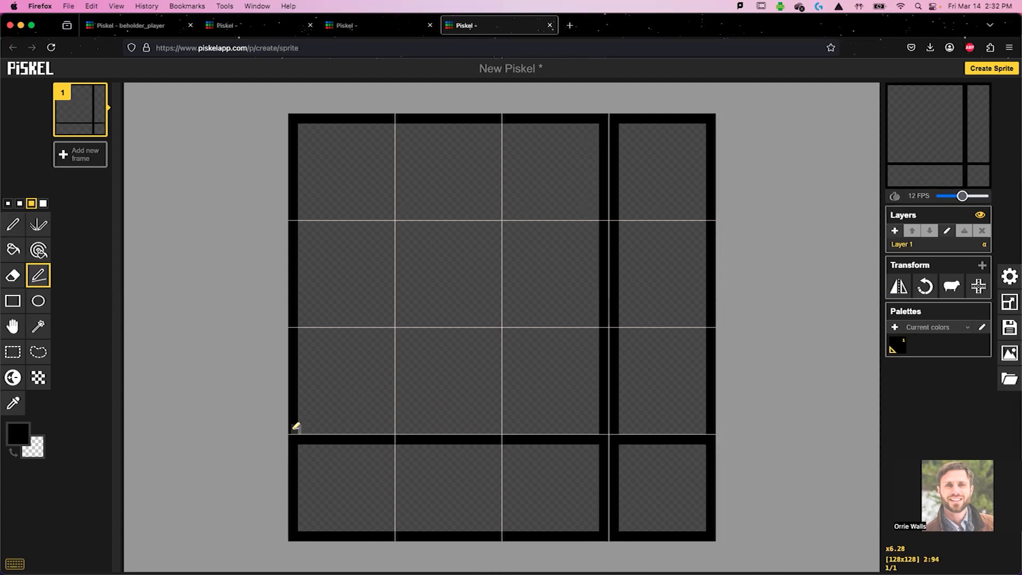
drag(299, 426, 720, 425)
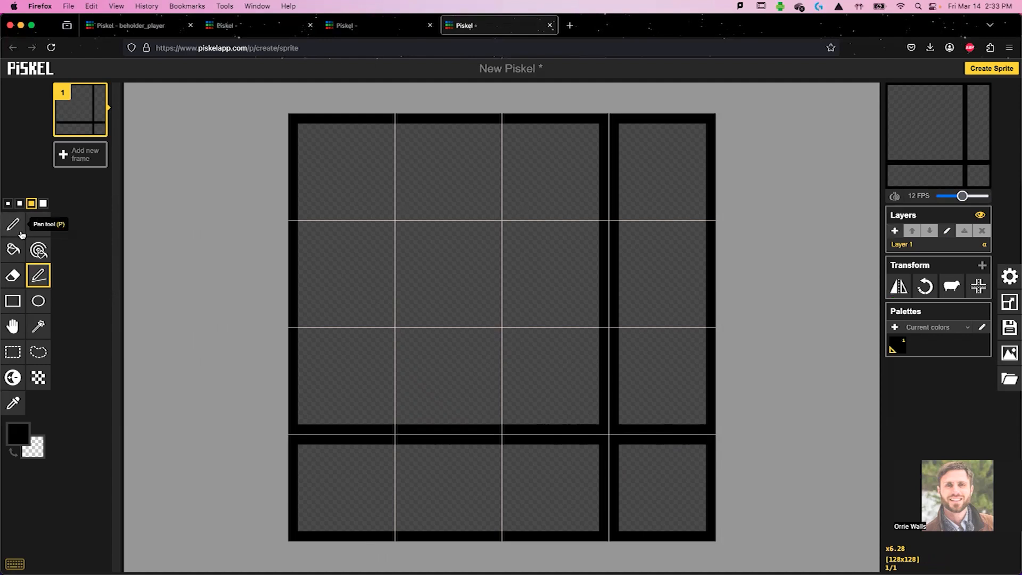
- Pick green #23982b and draw 4 px grass strips along the canvas top and just below the lowest horizontal grid line
click(18, 434)
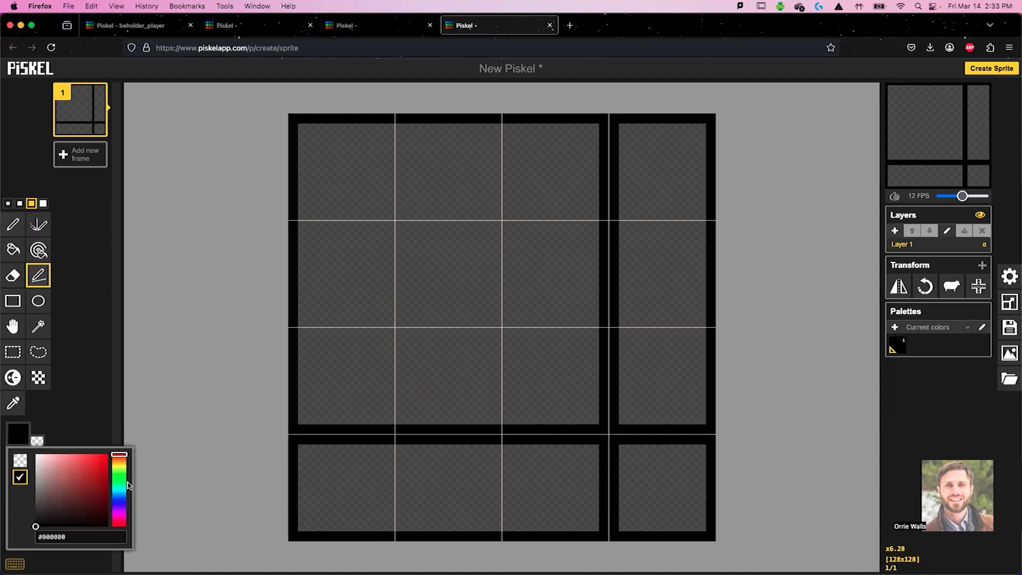
click(119, 479)
click(92, 484)
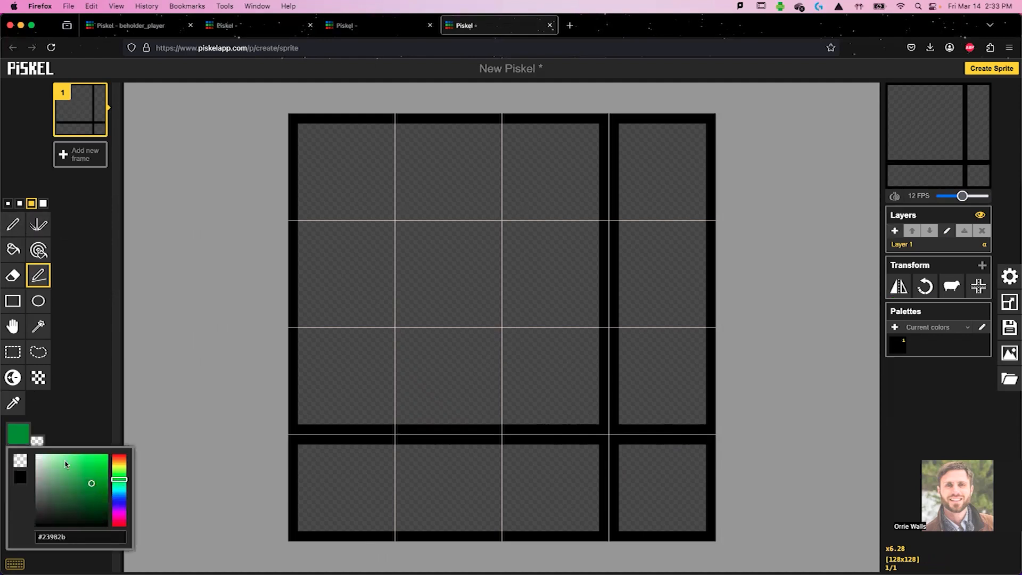
click(43, 203)
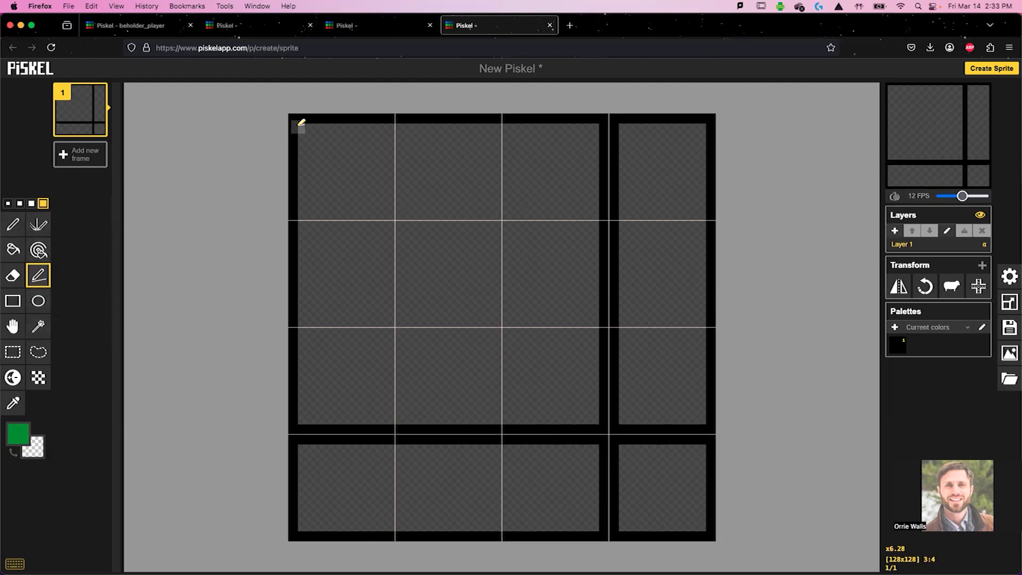
mouse_move(299, 119)
mouse_down()
mouse_move(522, 147)
mouse_move(649, 139)
mouse_move(715, 118)
mouse_up()
mouse_move(293, 441)
mouse_down()
mouse_move(478, 460)
mouse_move(756, 442)
mouse_up()
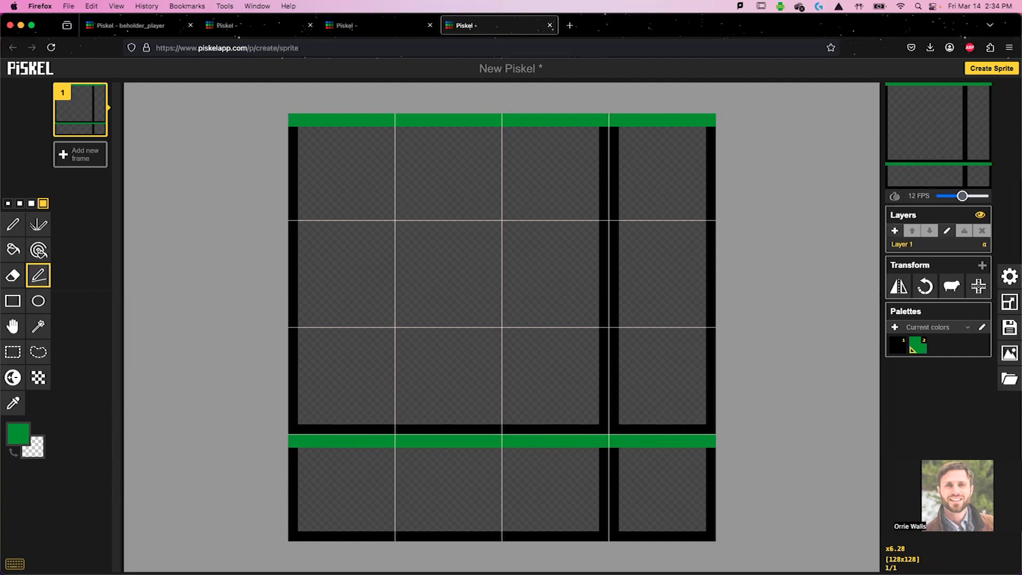
- Pick brown #583215 and fill the four empty regions between the black outlines with the Paint bucket
click(18, 433)
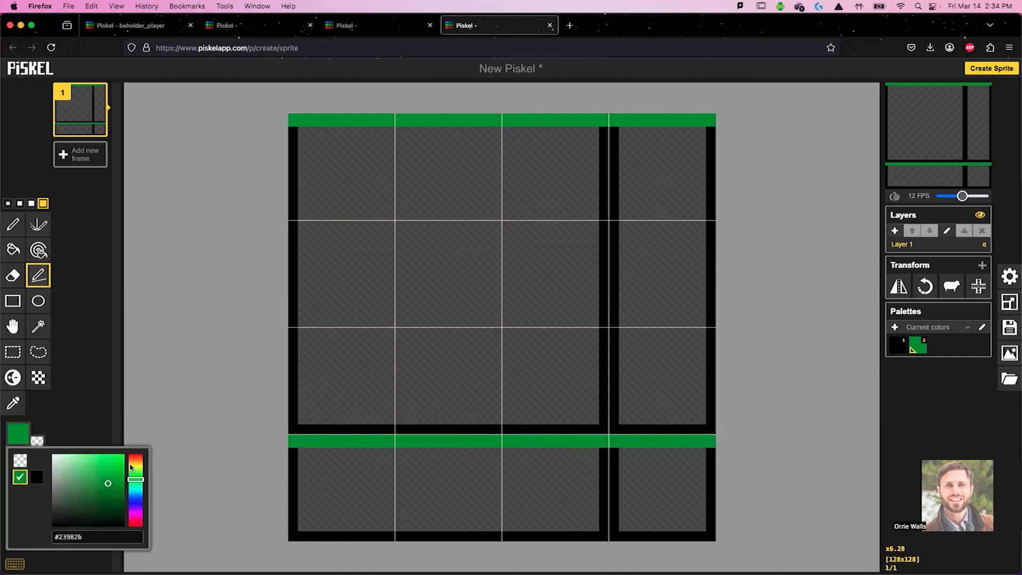
drag(131, 468, 136, 463)
drag(102, 498, 107, 504)
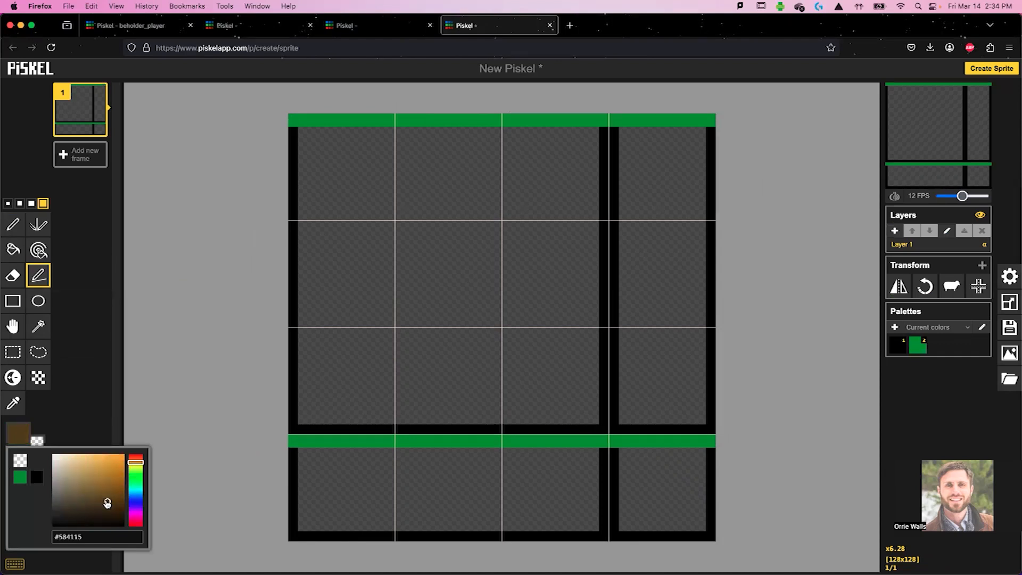
click(141, 457)
click(13, 249)
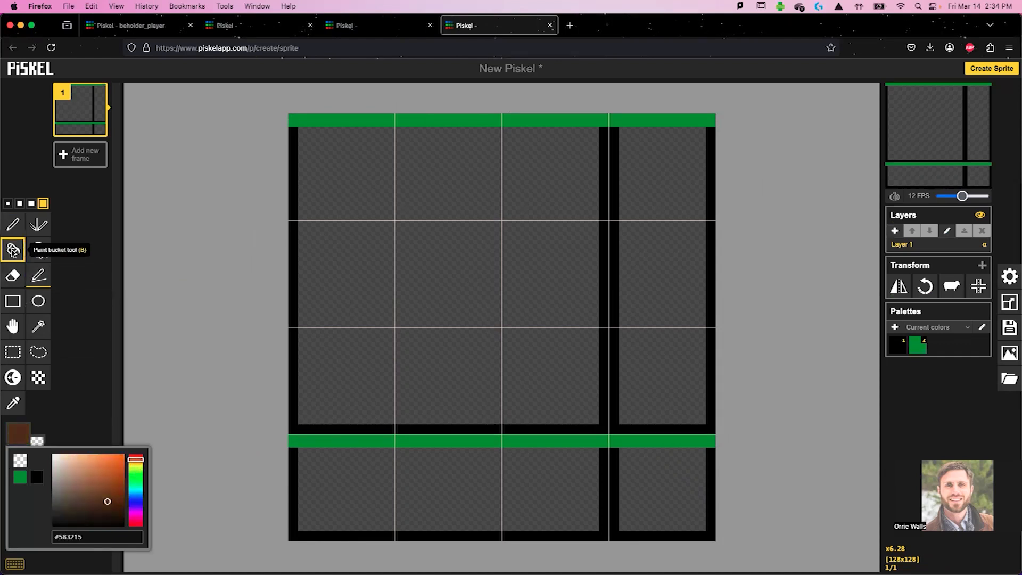
click(399, 303)
click(447, 483)
click(655, 456)
click(631, 413)
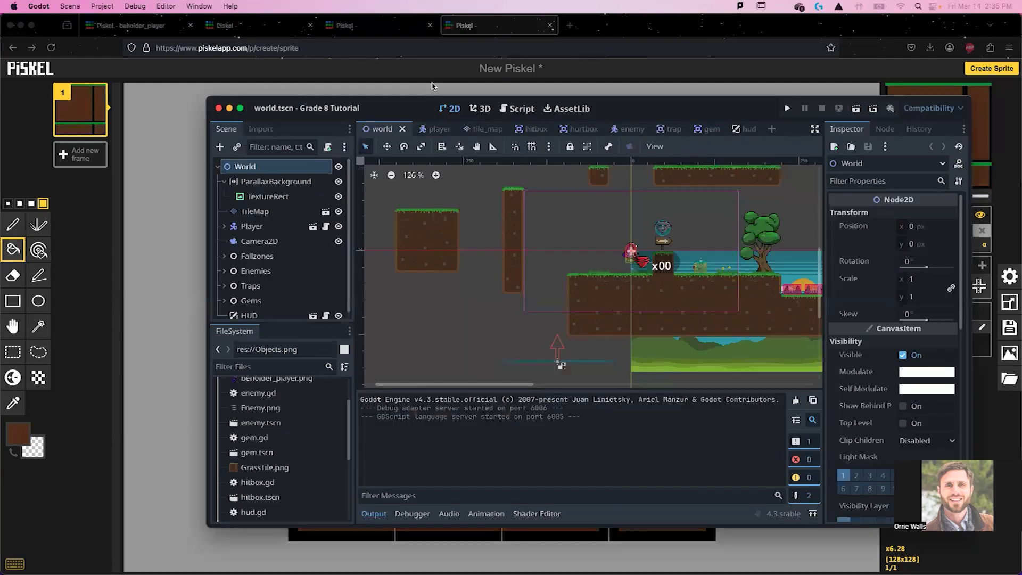
- Switch to the Godot project and select the world scene's TileMap node to inspect the GrassTile base tiles
drag(430, 83, 267, 103)
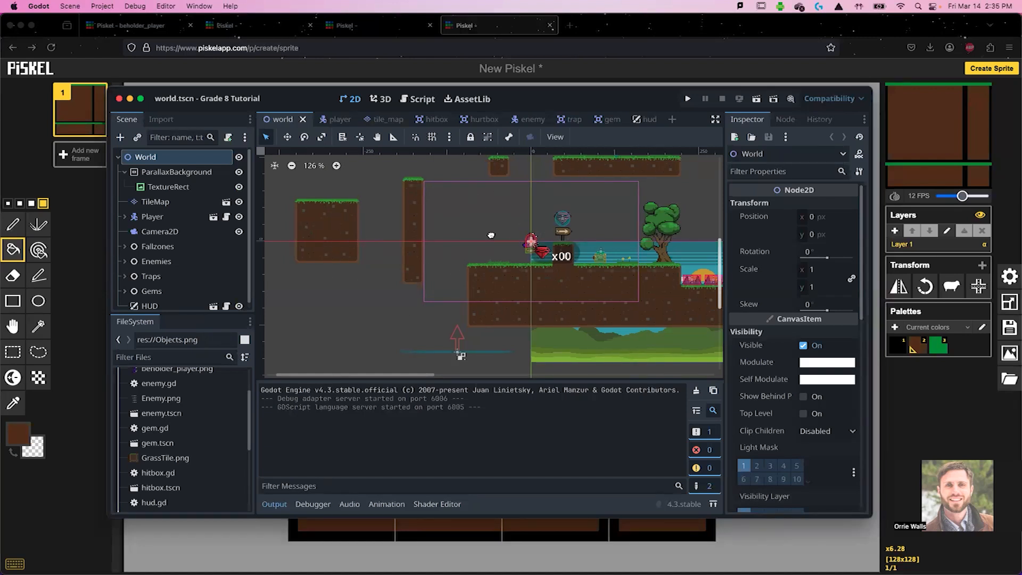
scroll(516, 238, right, 5)
drag(449, 255, 475, 254)
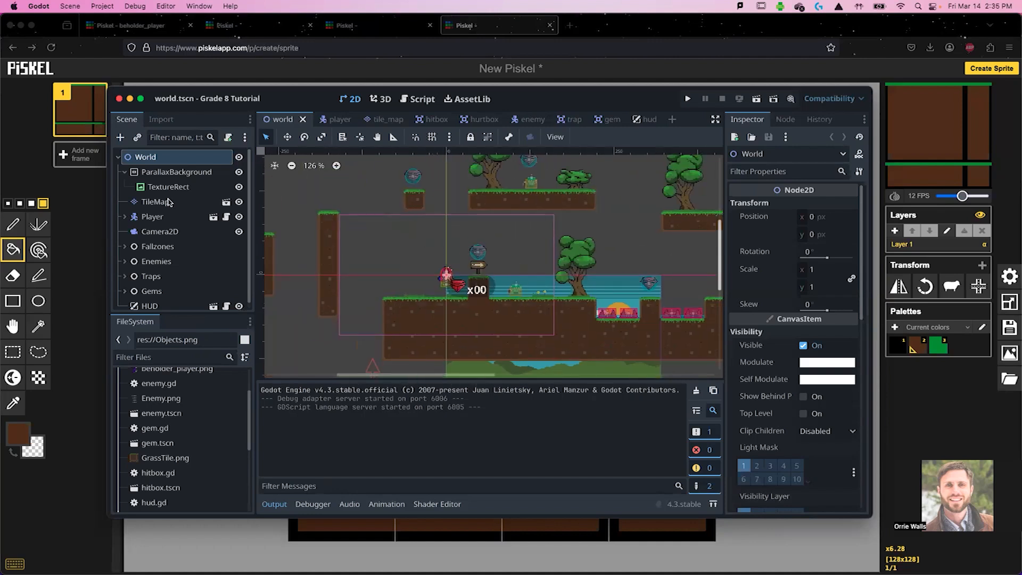
click(163, 201)
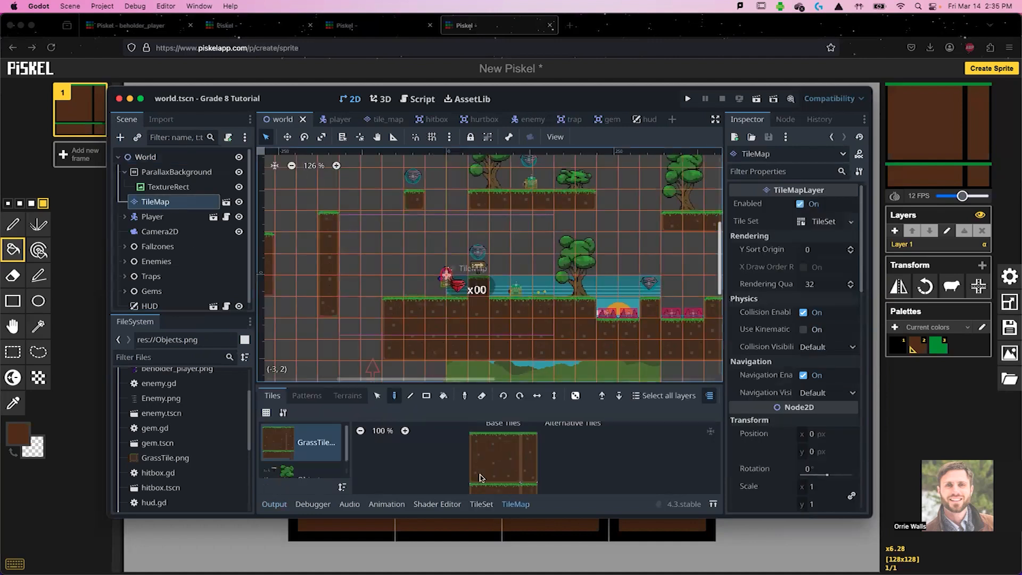
drag(498, 383, 500, 314)
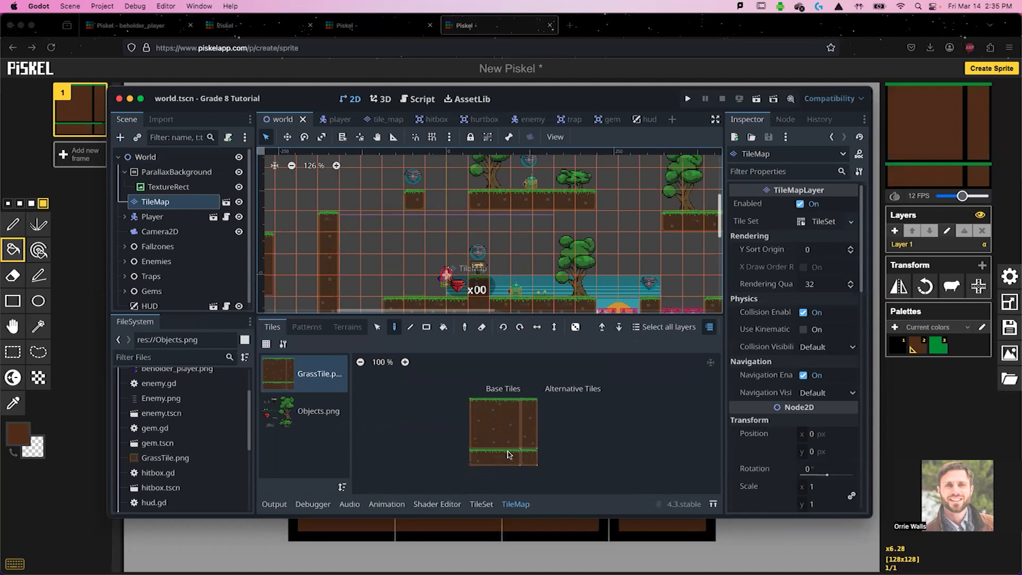
drag(506, 314, 506, 375)
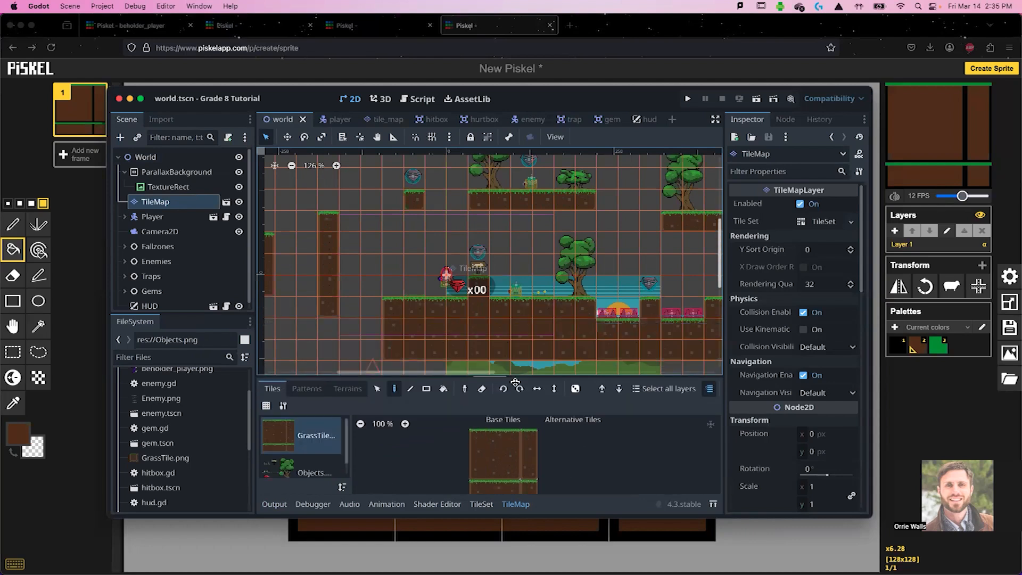
- Paint the three-tile vertical grass column in the empty space right of the main platform, and extend it downward with its middle tile
drag(559, 285, 418, 283)
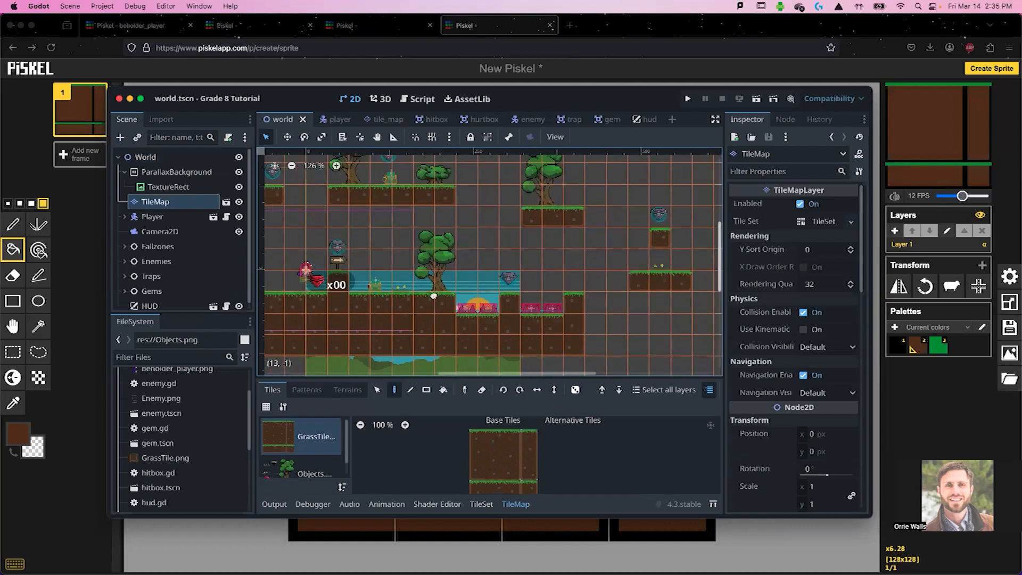
drag(591, 251, 369, 235)
drag(390, 285, 628, 240)
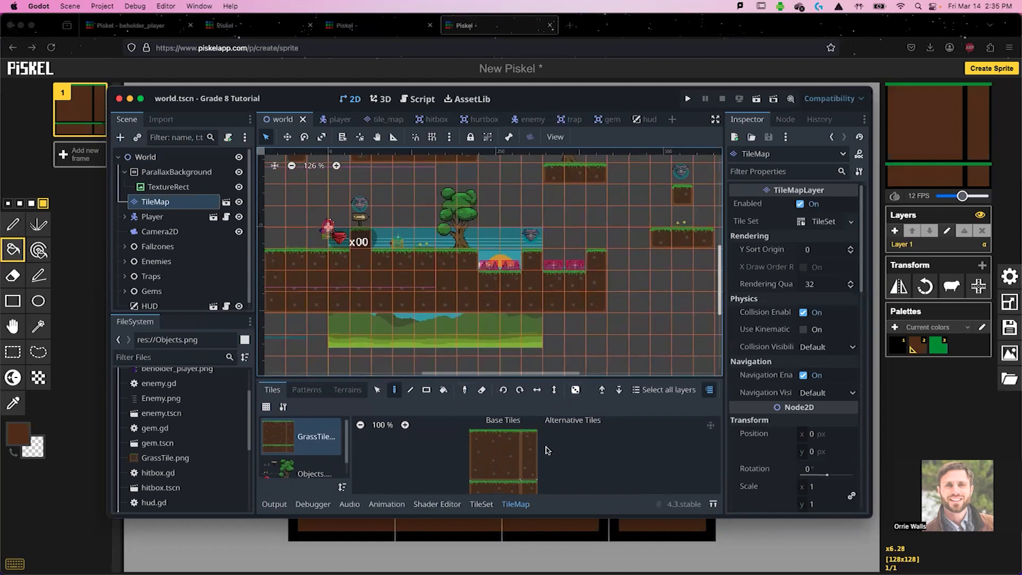
drag(529, 443, 529, 472)
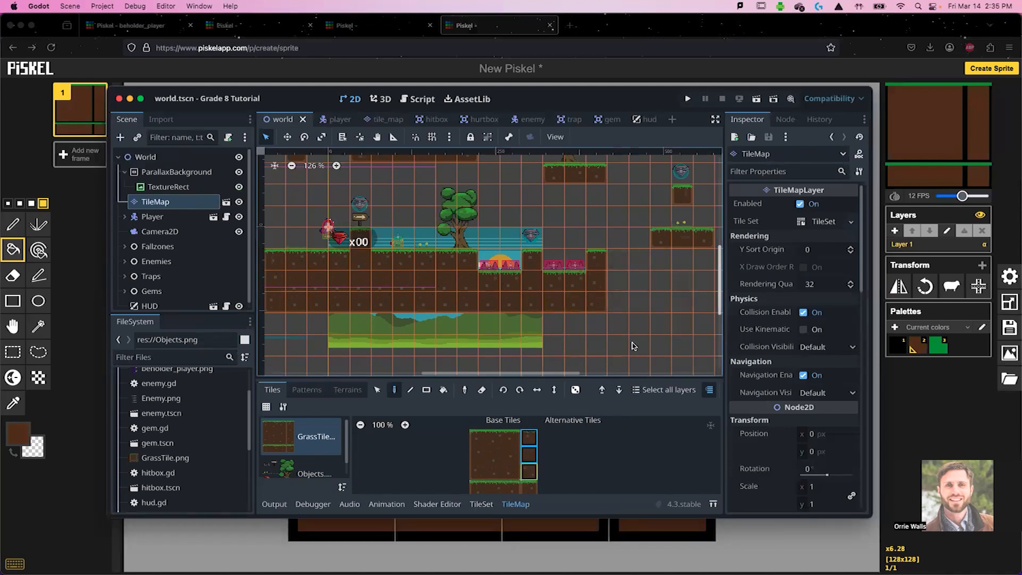
click(659, 314)
click(529, 454)
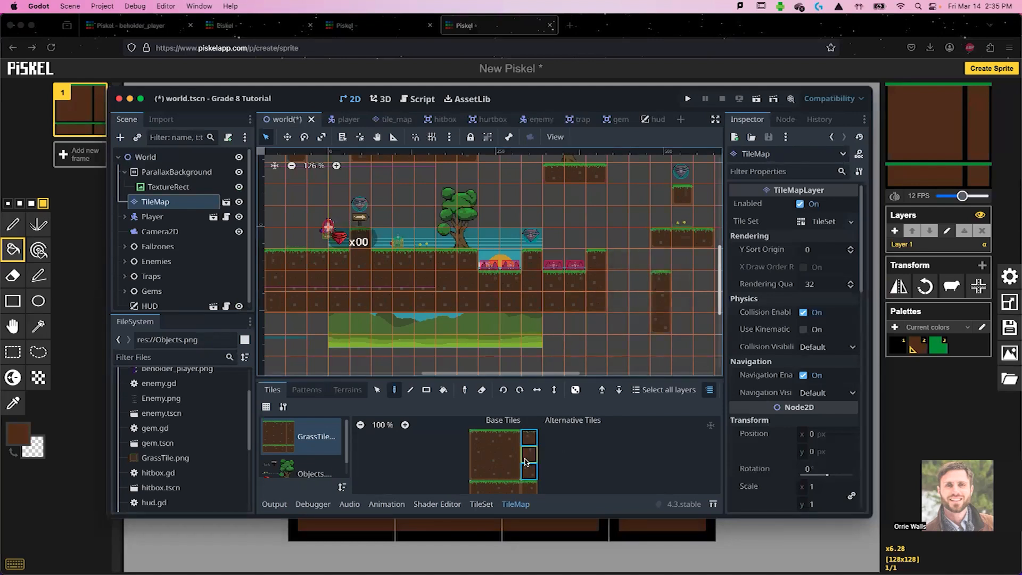
drag(660, 327, 660, 367)
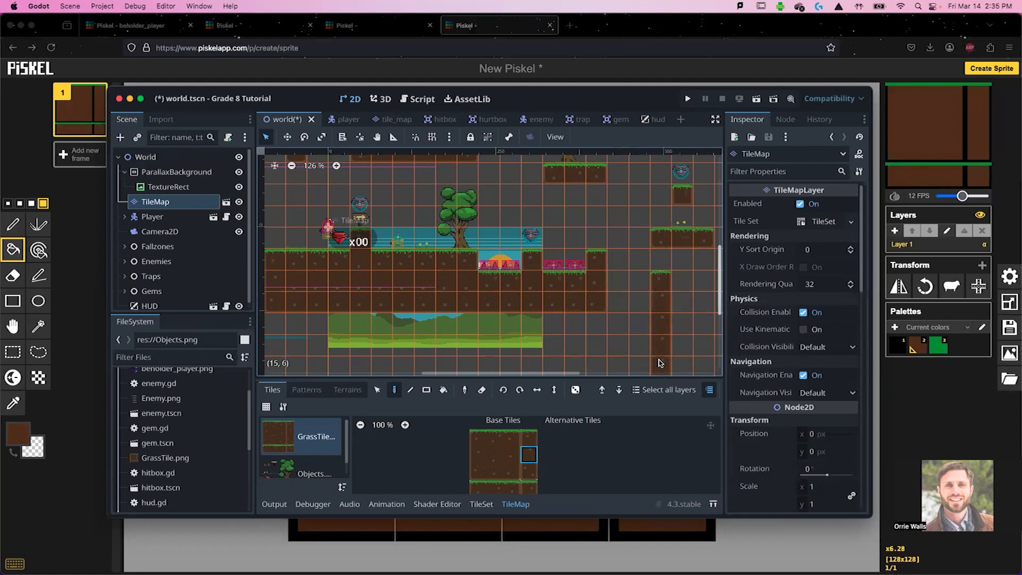
- Cap the lower end of the narrow vertical grass column with the column's bottom base tile
scroll(618, 346, down, 3)
click(528, 472)
click(653, 325)
- Examine the tile-built platforms, floating ledges and columns across the world scene, and return to the Piskel browser window
scroll(586, 245, right, 5)
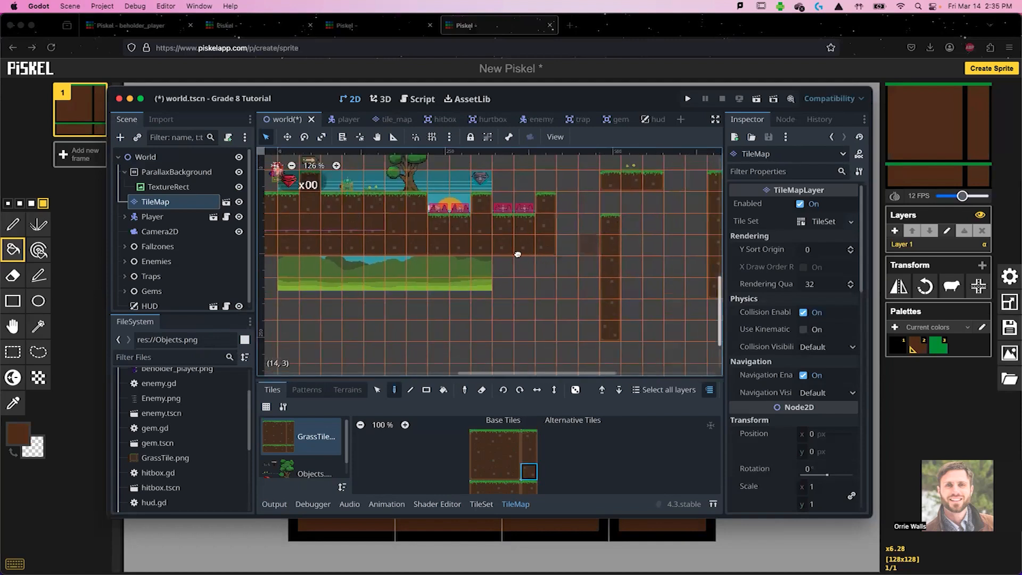
drag(499, 238, 505, 348)
mouse_move(461, 320)
mouse_down()
mouse_move(583, 366)
mouse_move(607, 368)
mouse_up()
scroll(437, 239, down, 1)
mouse_move(434, 238)
mouse_down()
mouse_move(556, 322)
mouse_move(572, 312)
mouse_up()
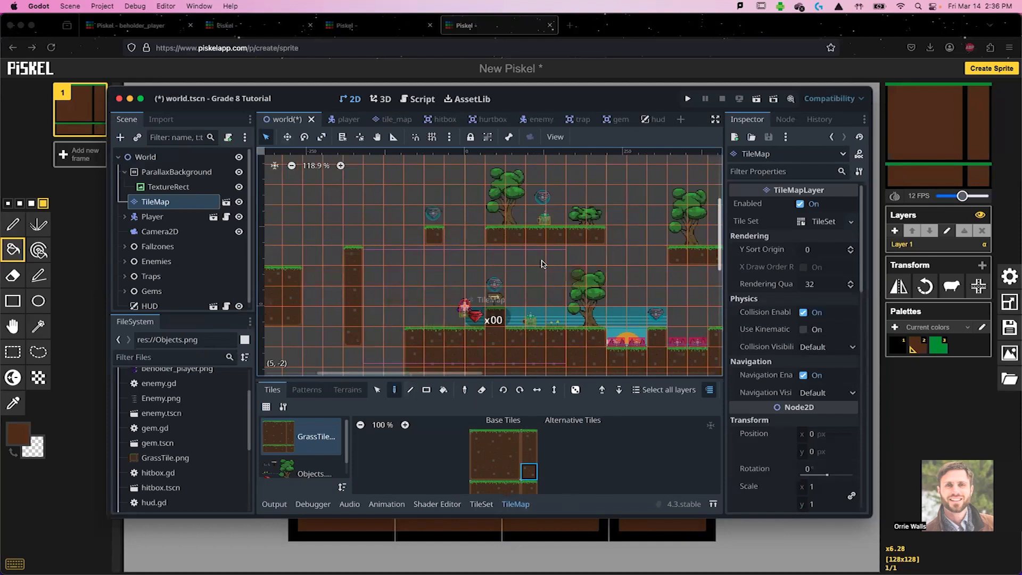
scroll(543, 263, right, 6)
drag(554, 264, 657, 254)
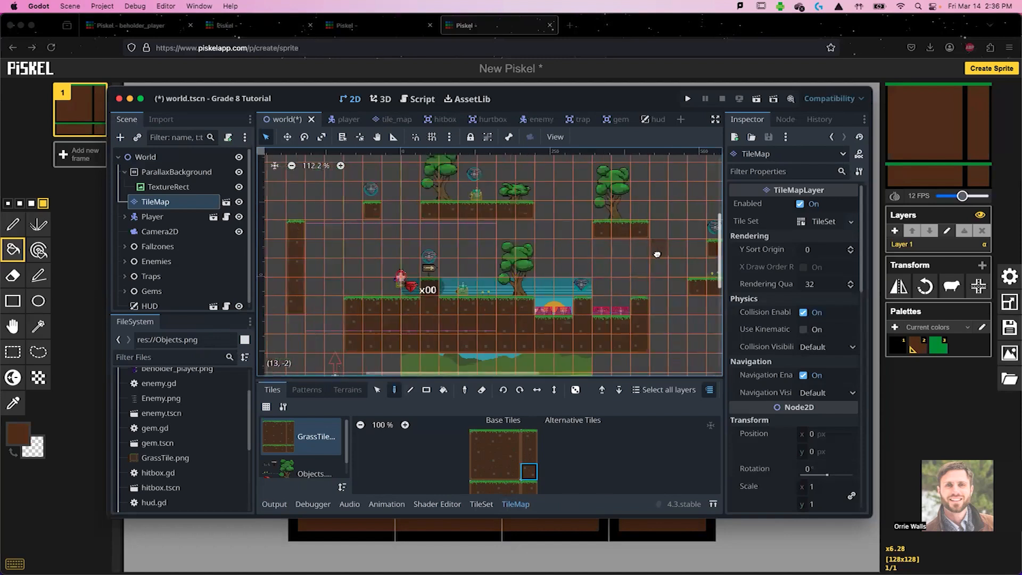
click(130, 99)
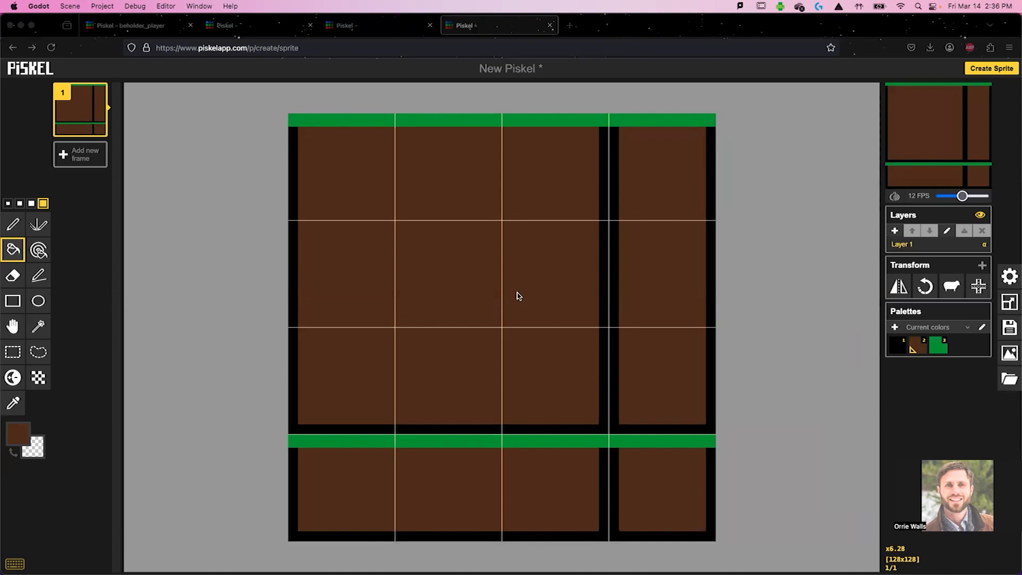
- Search Google Images for "pixel art platform tileset" on a separate browser page
click(569, 25)
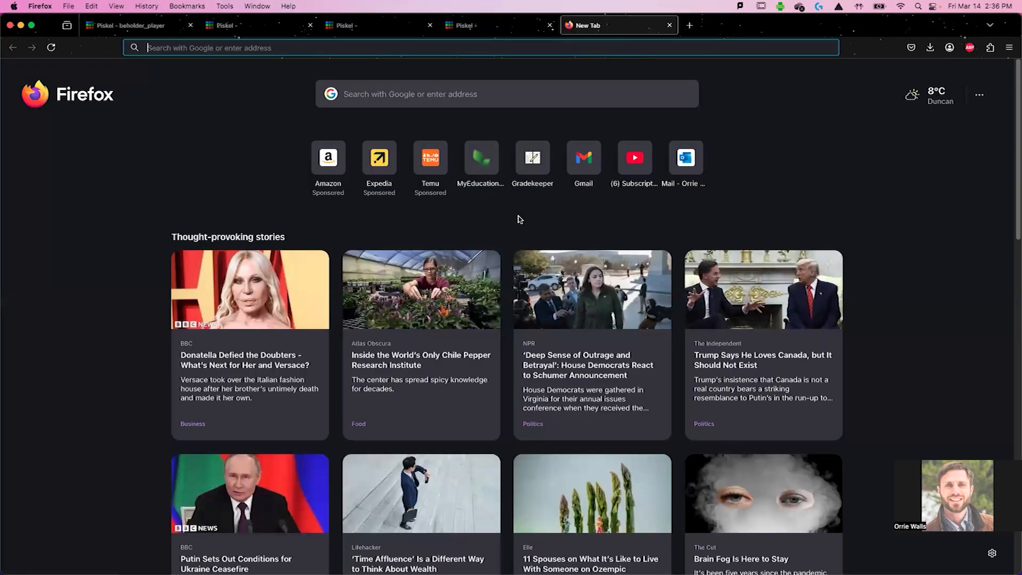
text(pixel art)
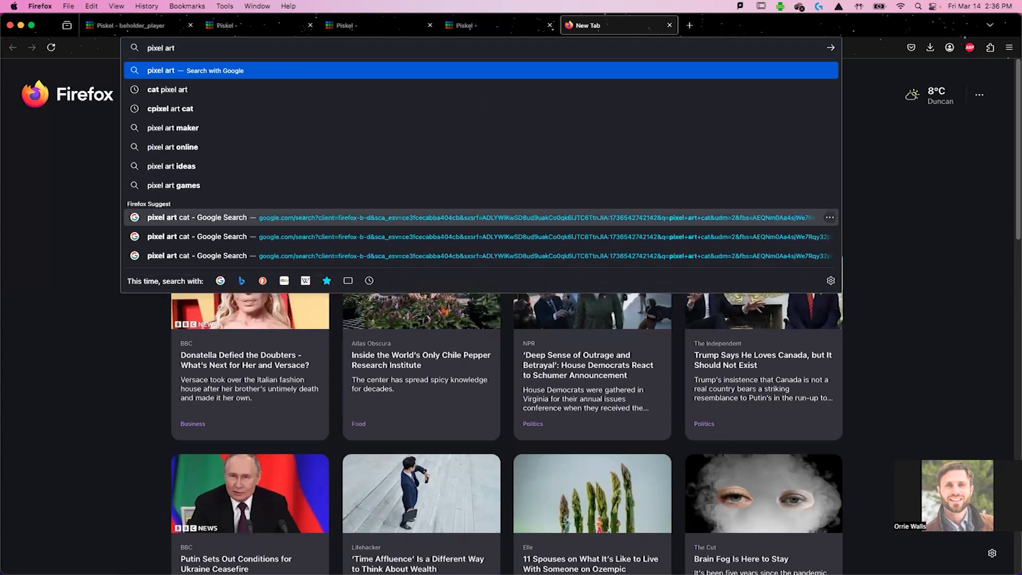
text( plat)
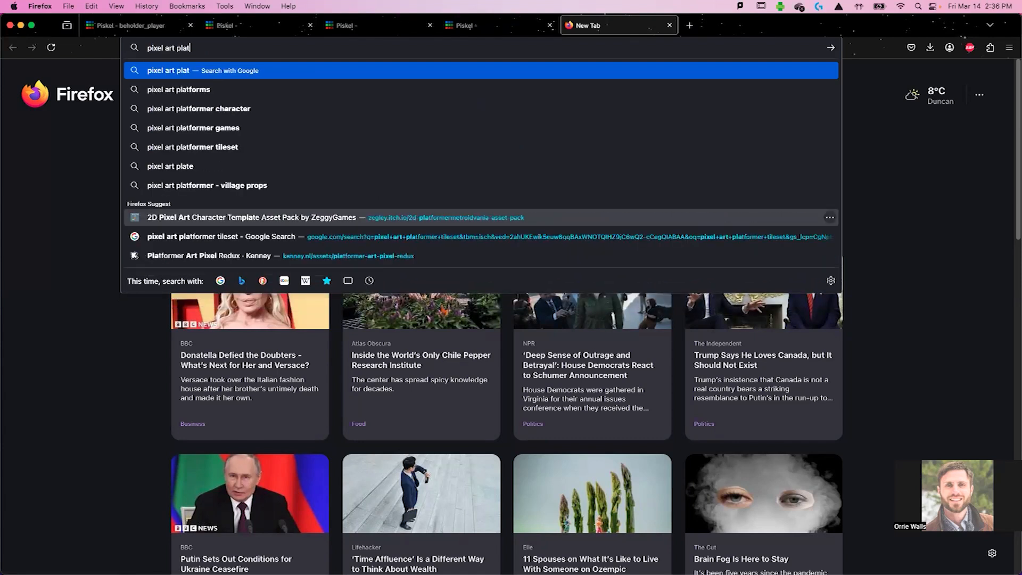
text(form tiles)
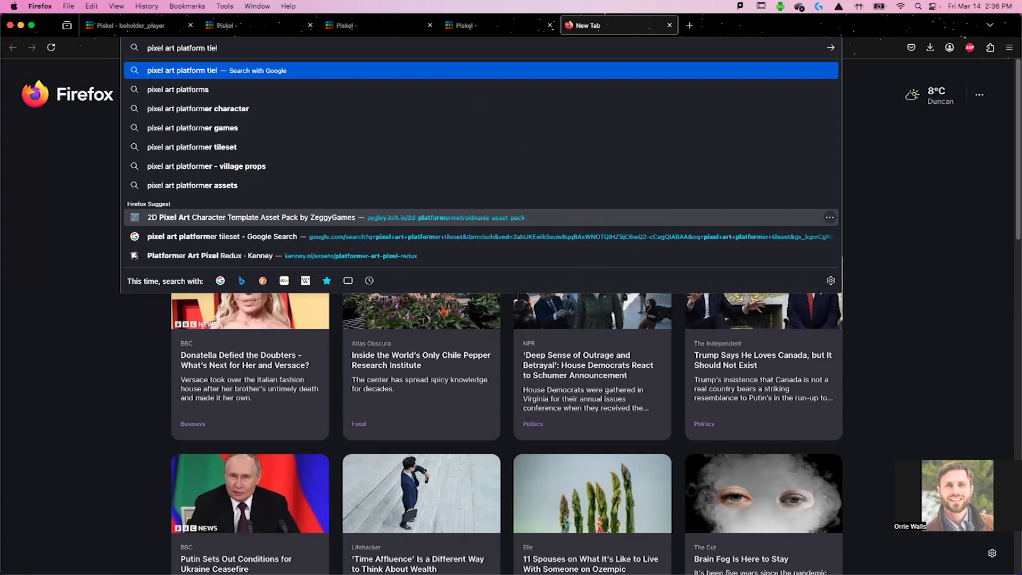
text(et)
key(Return)
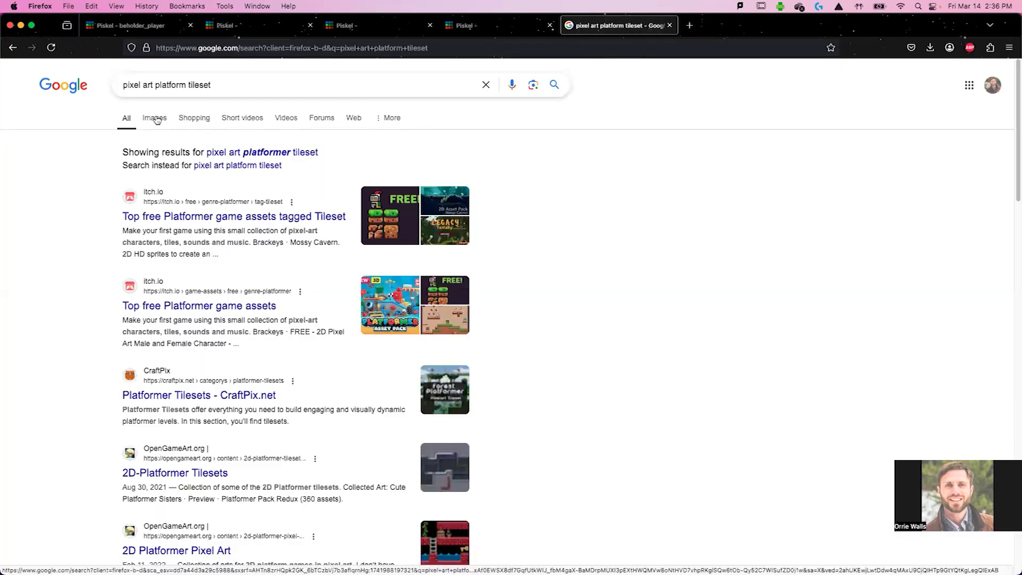
click(156, 118)
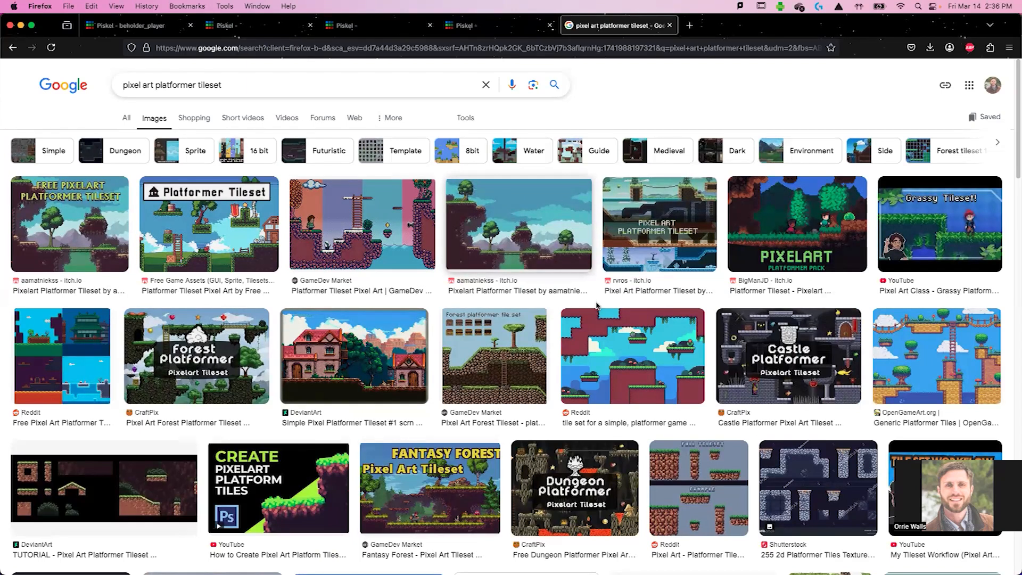
- Browse the tileset image results for example tile designs and close the search page
scroll(597, 305, down, 5)
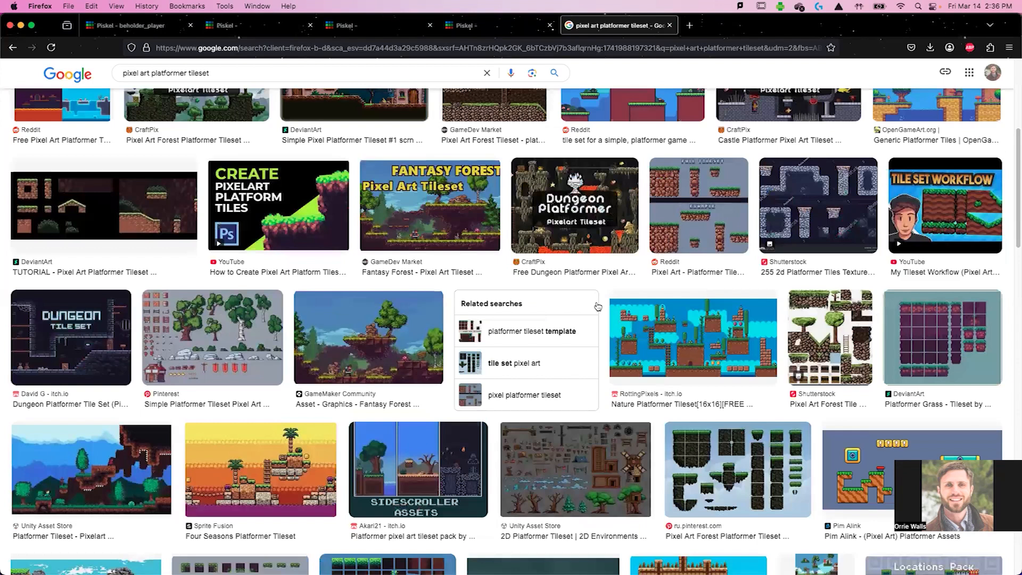
scroll(598, 306, down, 3)
scroll(598, 306, down, 5)
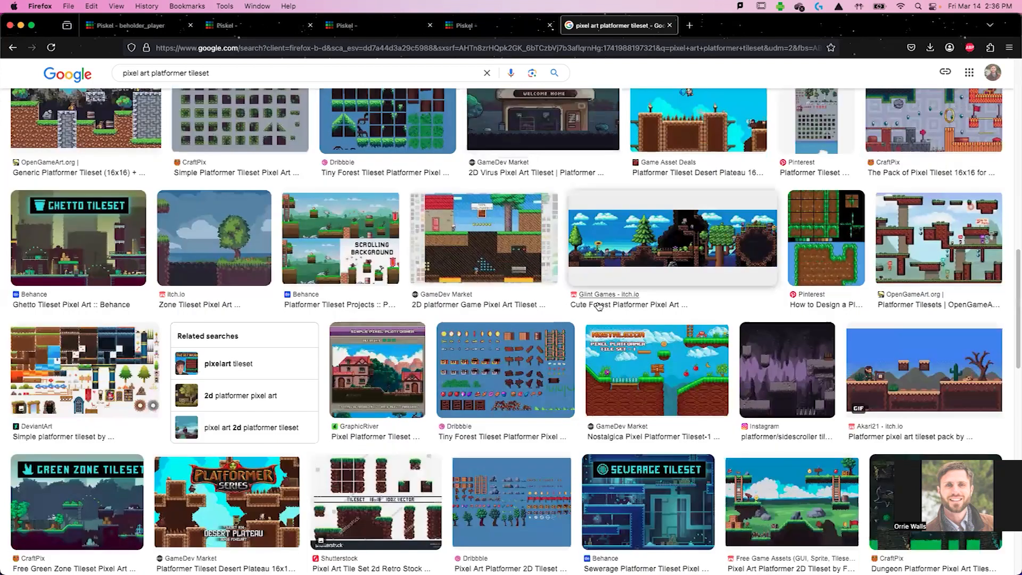
scroll(598, 305, up, 7)
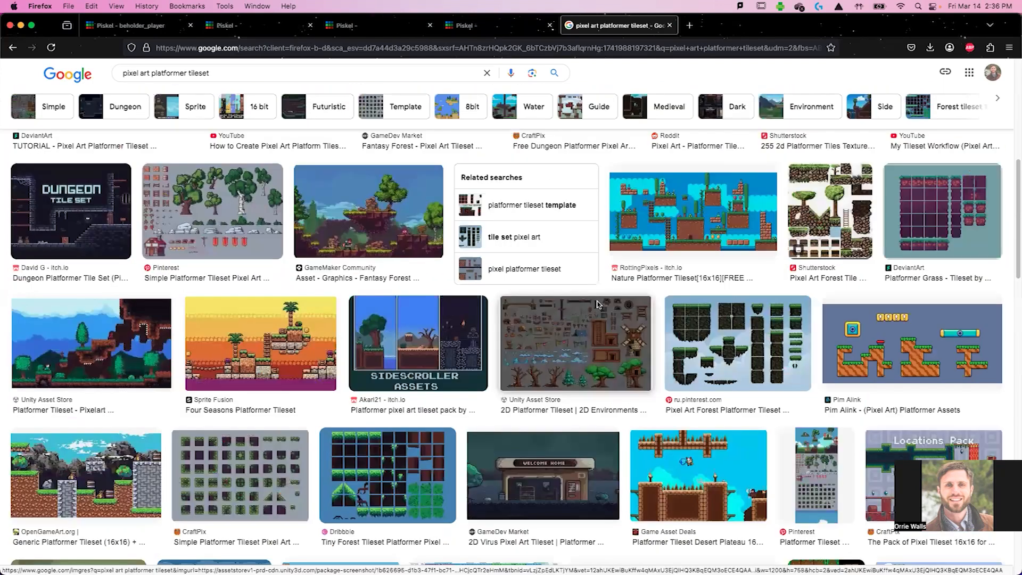
scroll(597, 304, up, 8)
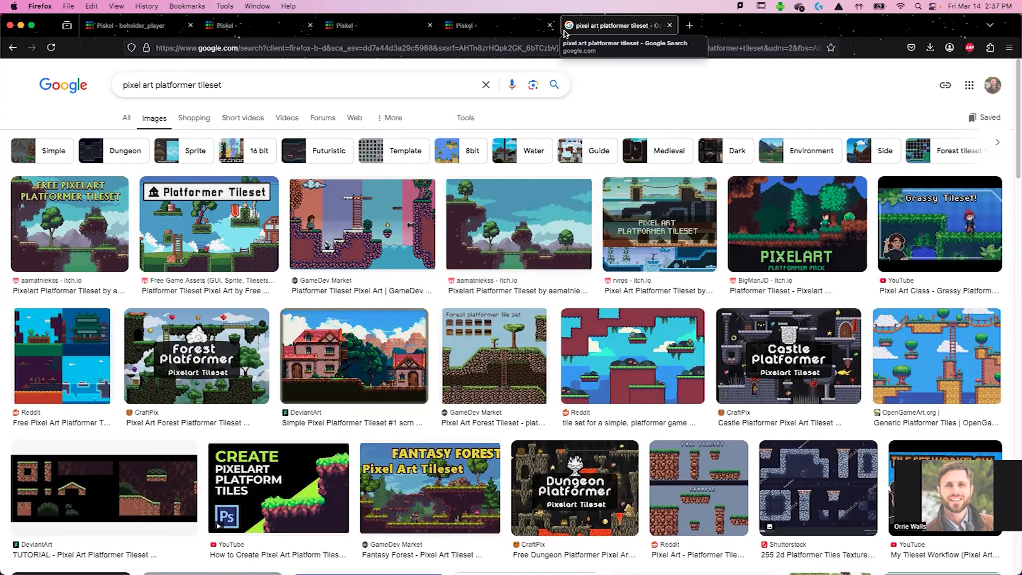
click(669, 25)
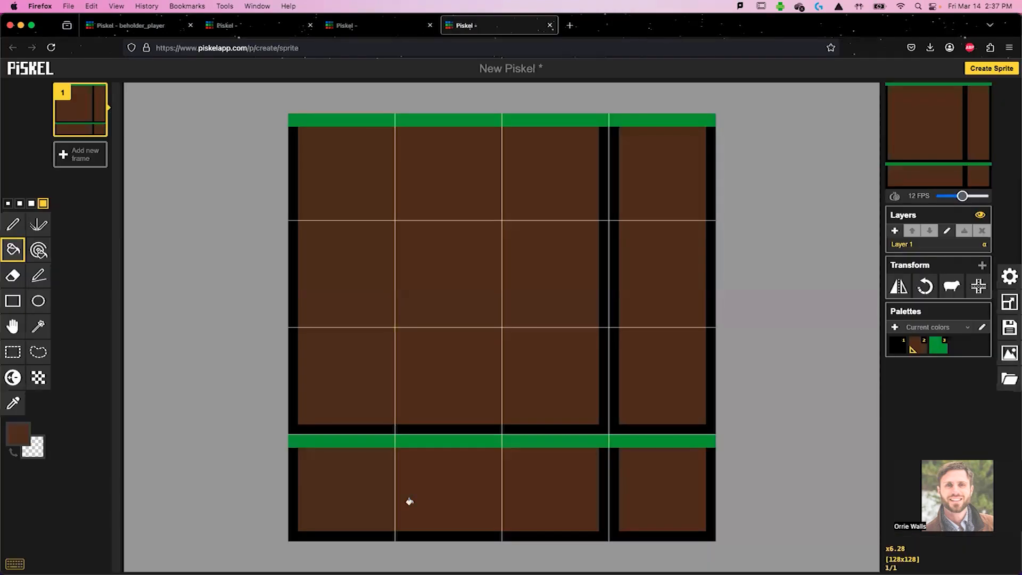
- Close the unsaved brown and green practice tile sprite, discarding its changes
click(550, 25)
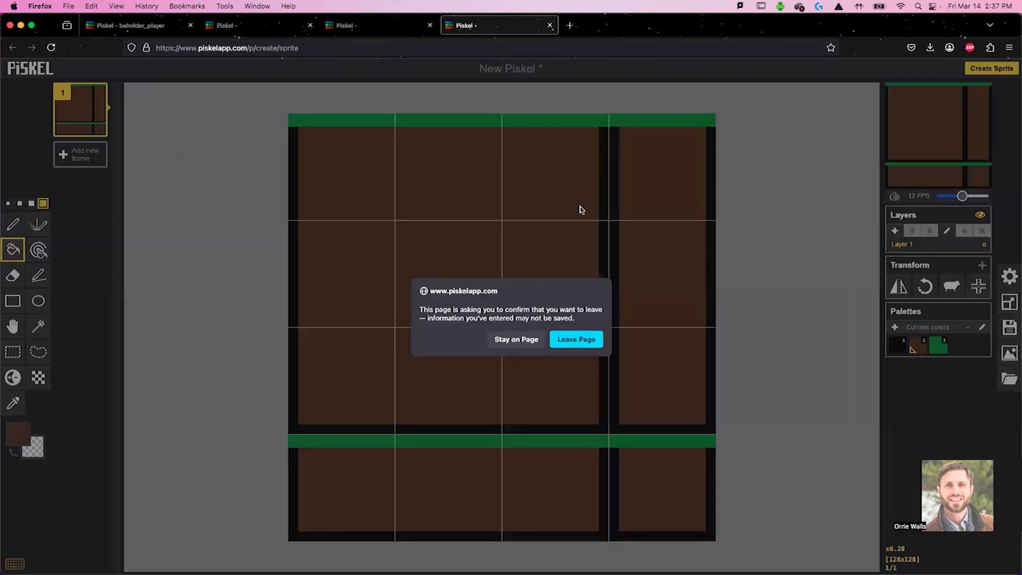
click(554, 337)
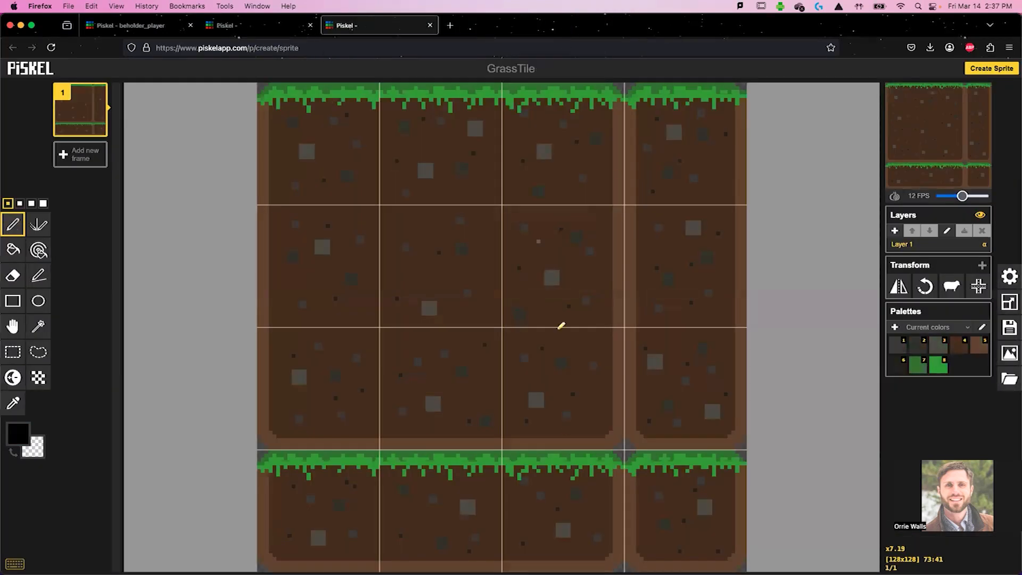
click(451, 29)
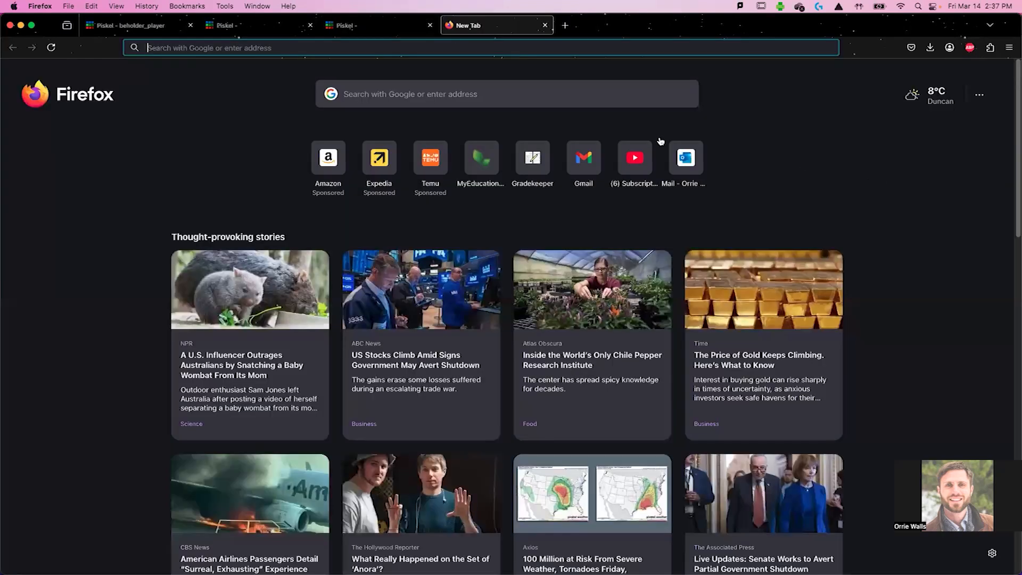
click(545, 25)
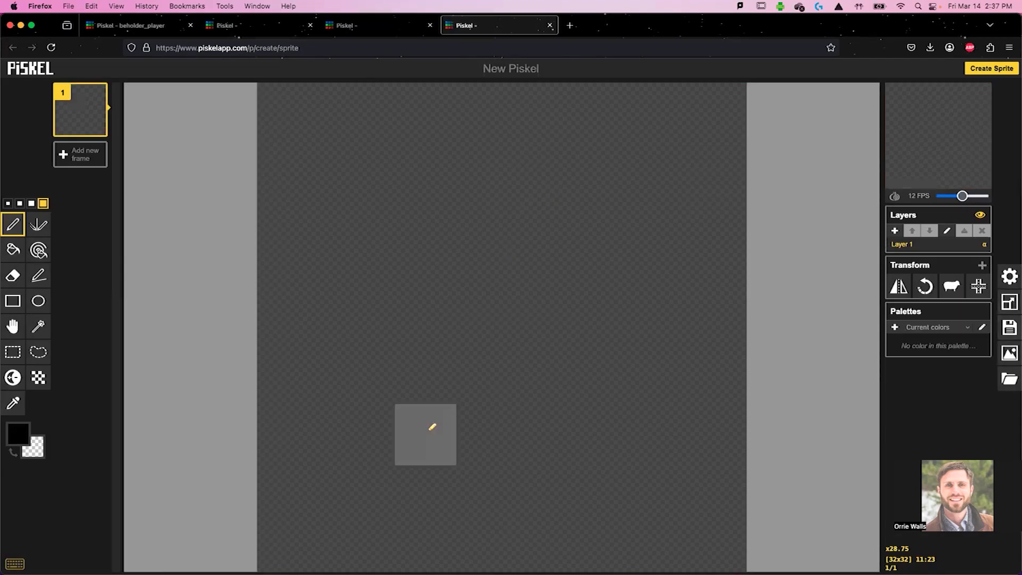
- Resize the new blank sprite's canvas to 128 × 128 px
click(1010, 327)
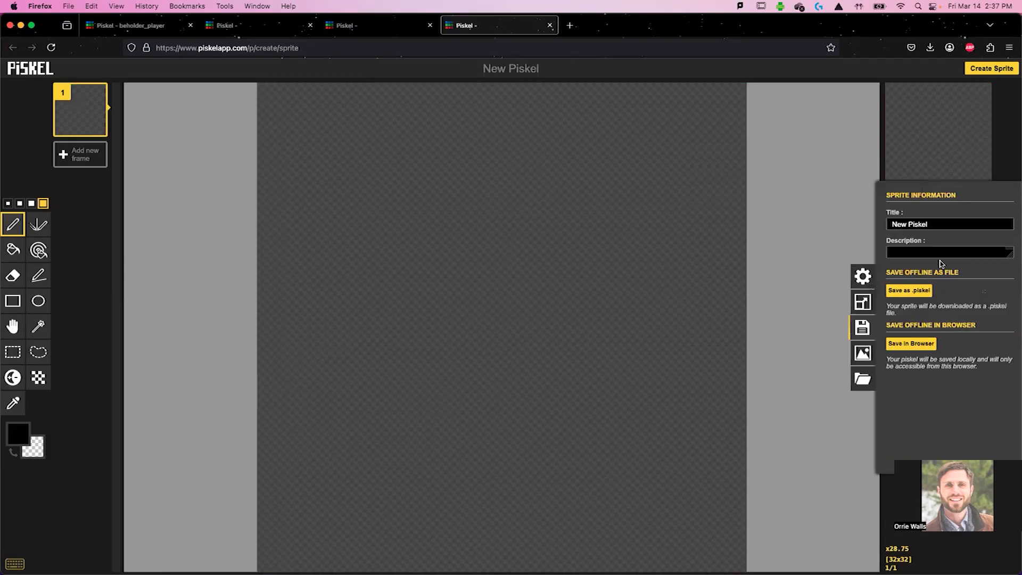
click(863, 302)
drag(931, 215, 952, 215)
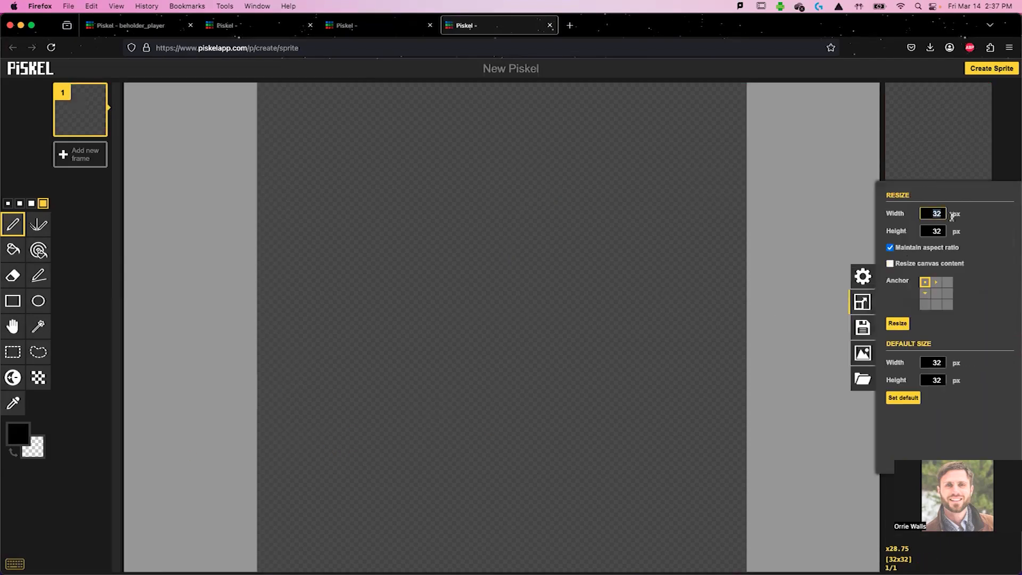
text(128)
click(897, 323)
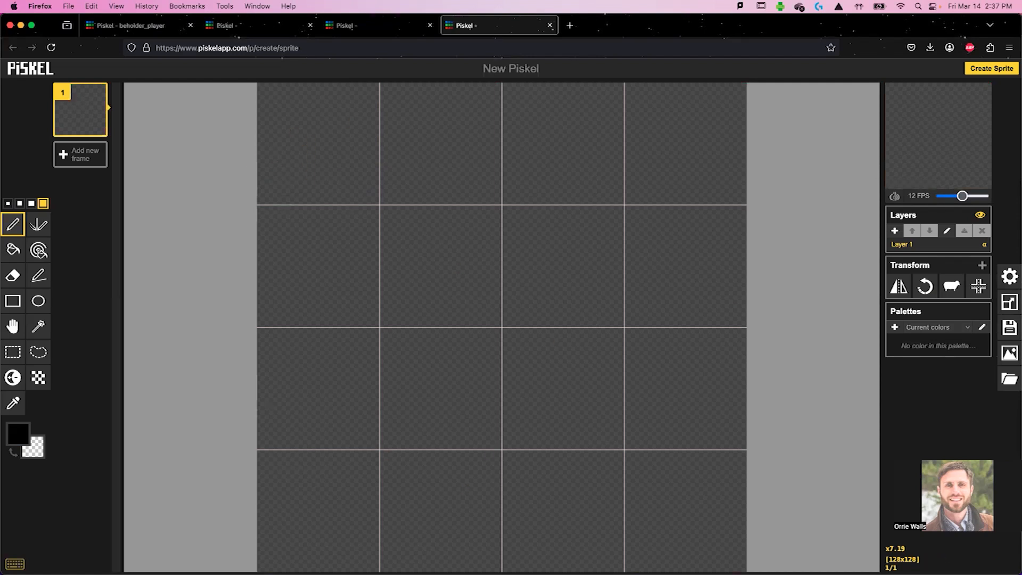
- Place the objects sprite sheet image with the trees, gem, sign and rocks on the canvas, and set the pen size to 1 px
drag(379, 274, 456, 282)
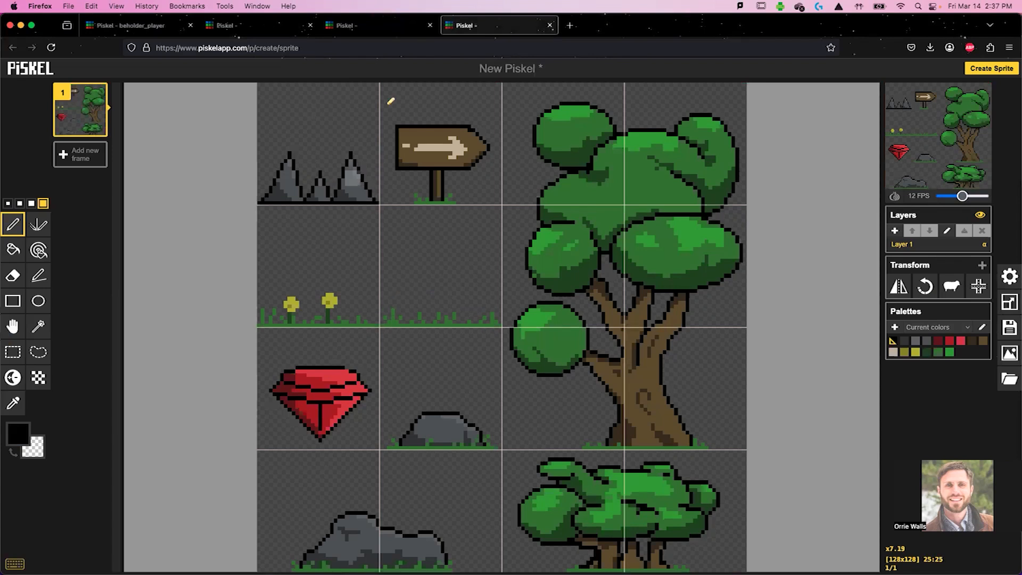
scroll(531, 281, down, 3)
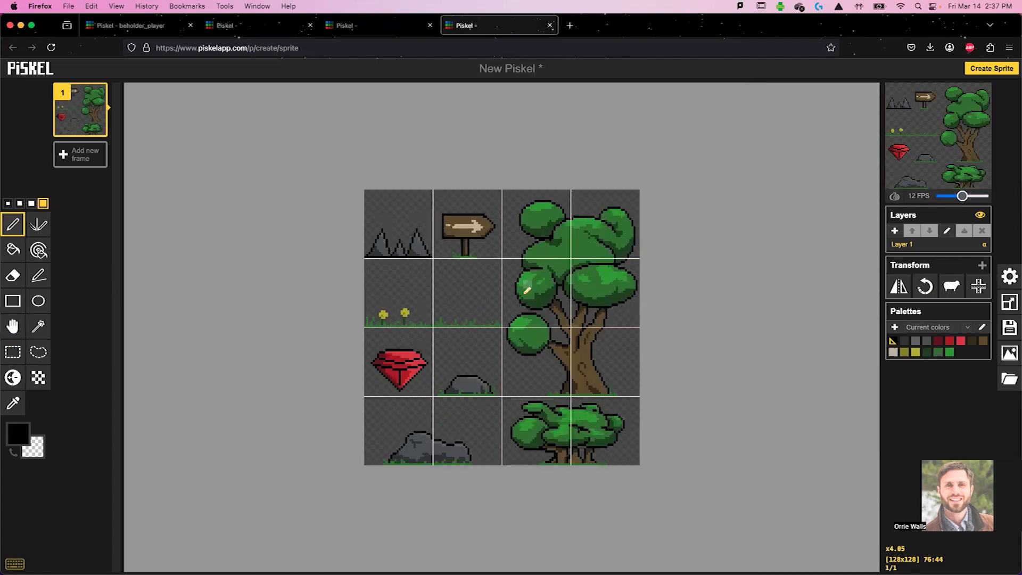
scroll(513, 299, up, 2)
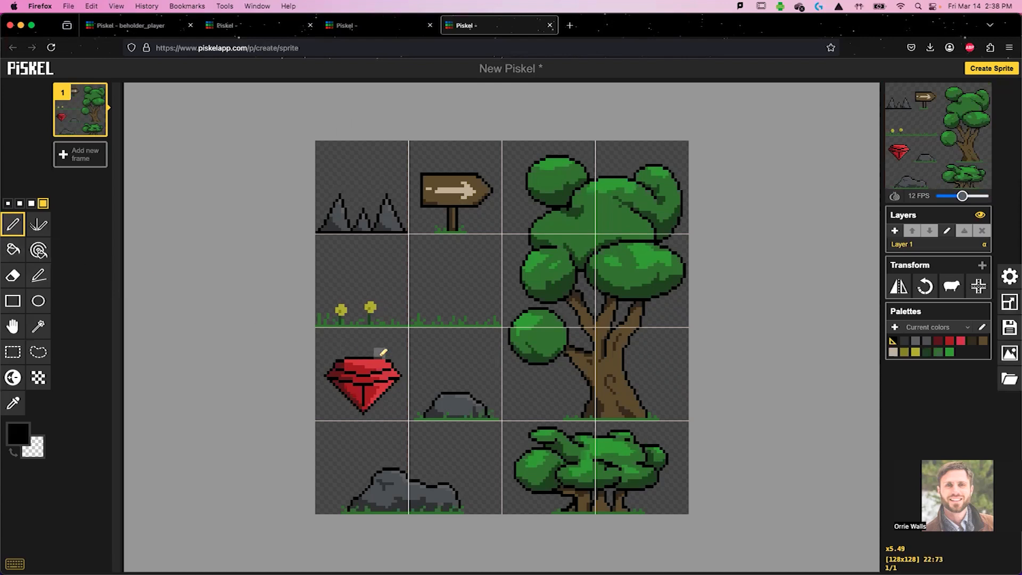
click(8, 203)
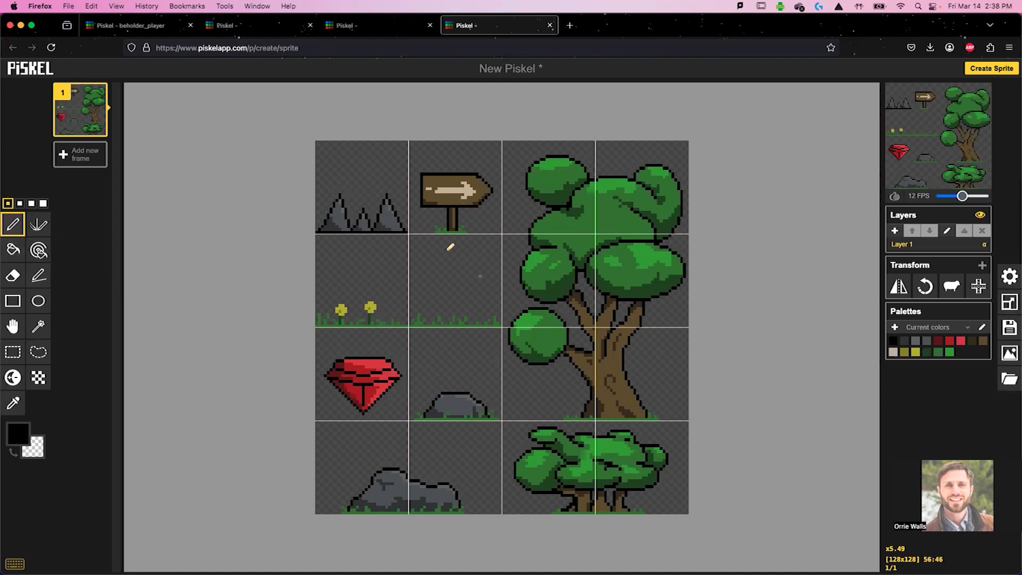
- Create a new sprite and resize its canvas to 320 × 180 px with Maintain aspect ratio turned off
click(984, 69)
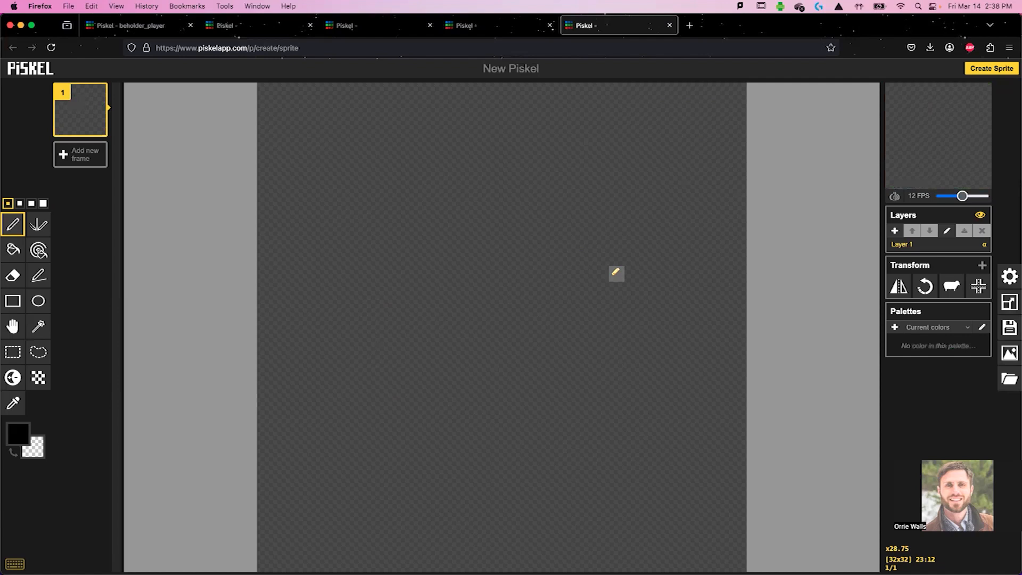
click(1009, 328)
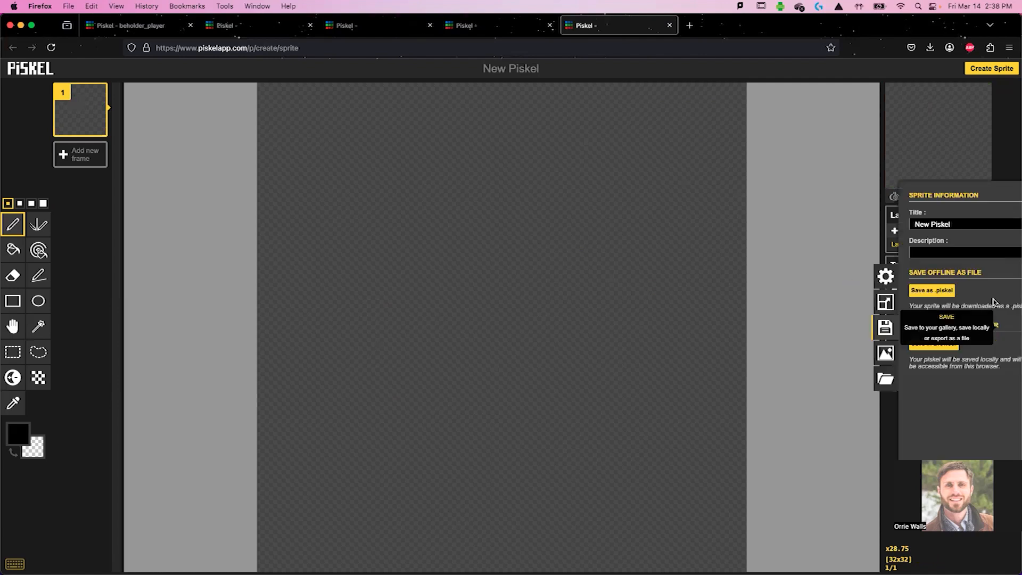
click(862, 302)
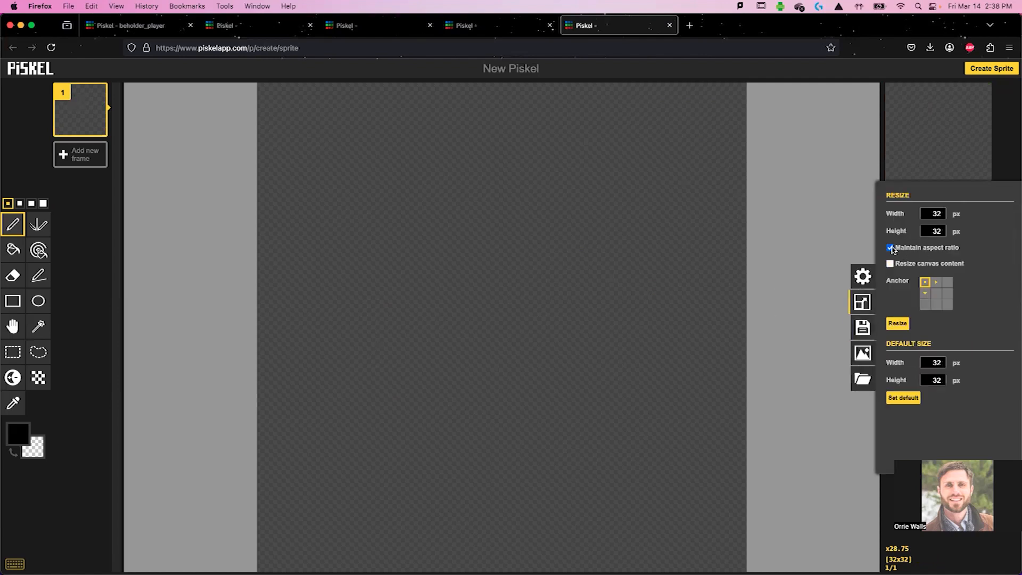
click(890, 248)
click(942, 213)
text(0)
drag(932, 230, 951, 234)
text(180)
key(Return)
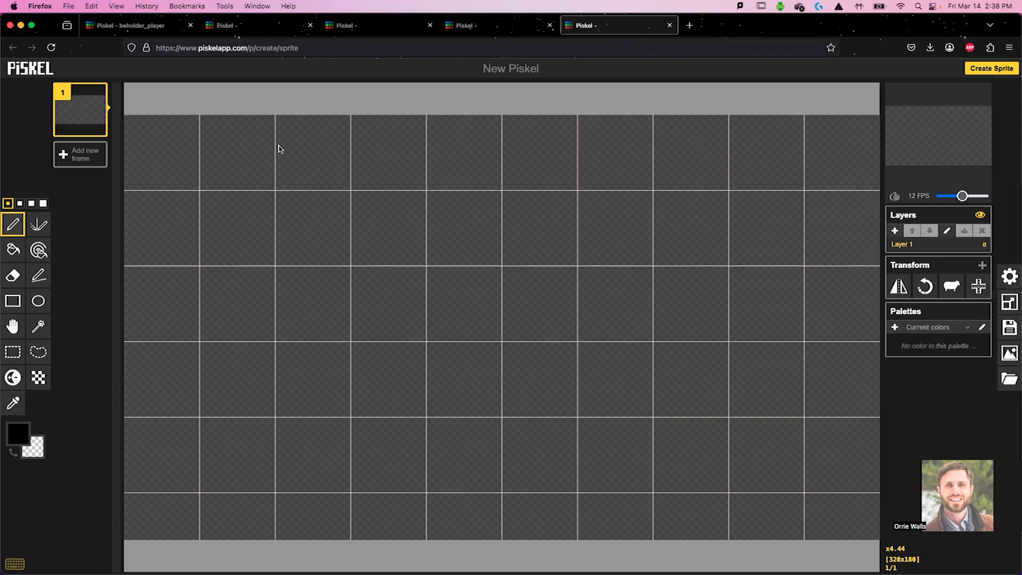
- Disable the grid and place the background image with sky, clouds, sun and hills on the 320 × 180 canvas
click(1010, 276)
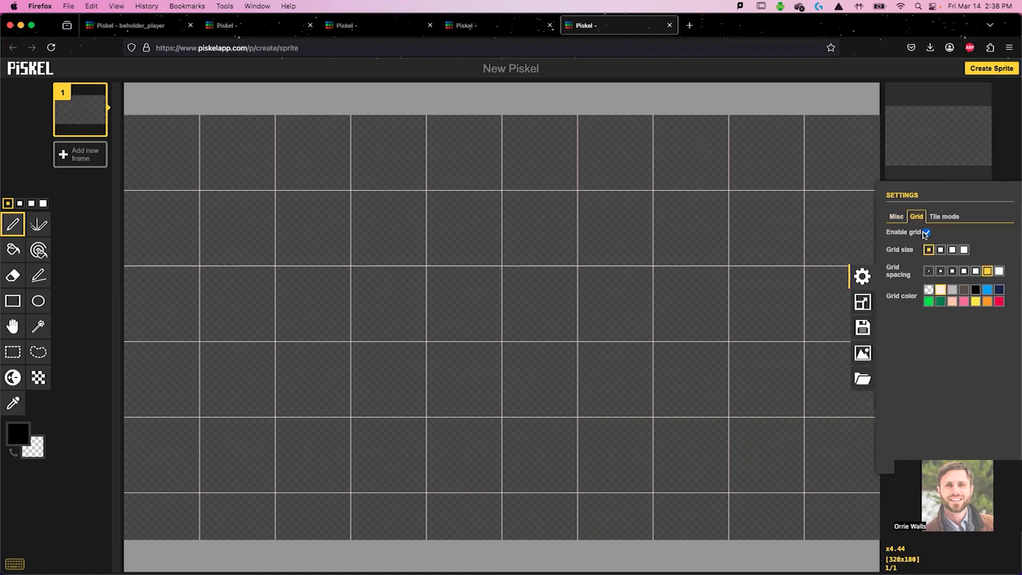
click(925, 232)
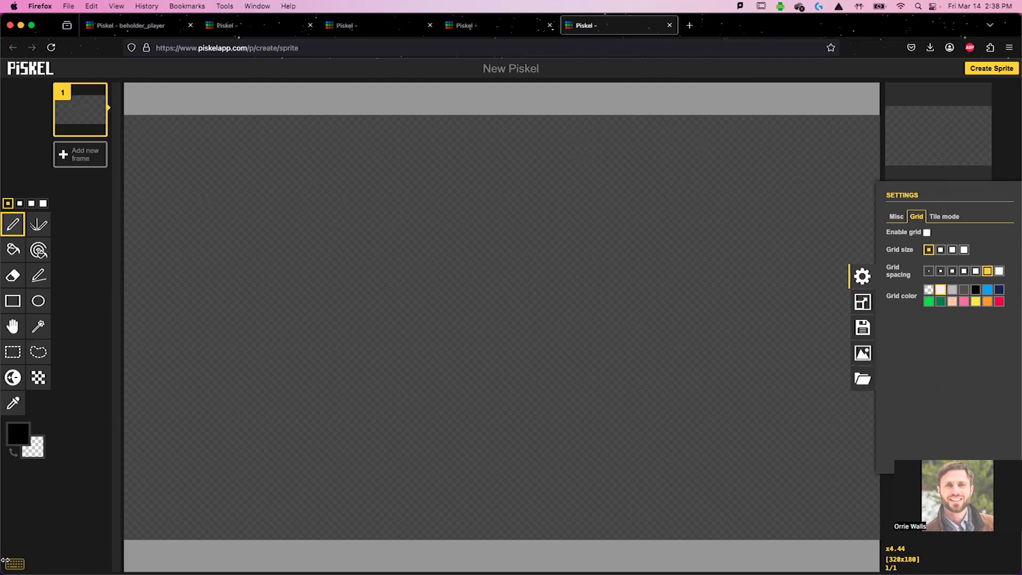
drag(256, 245, 420, 274)
scroll(397, 282, down, 5)
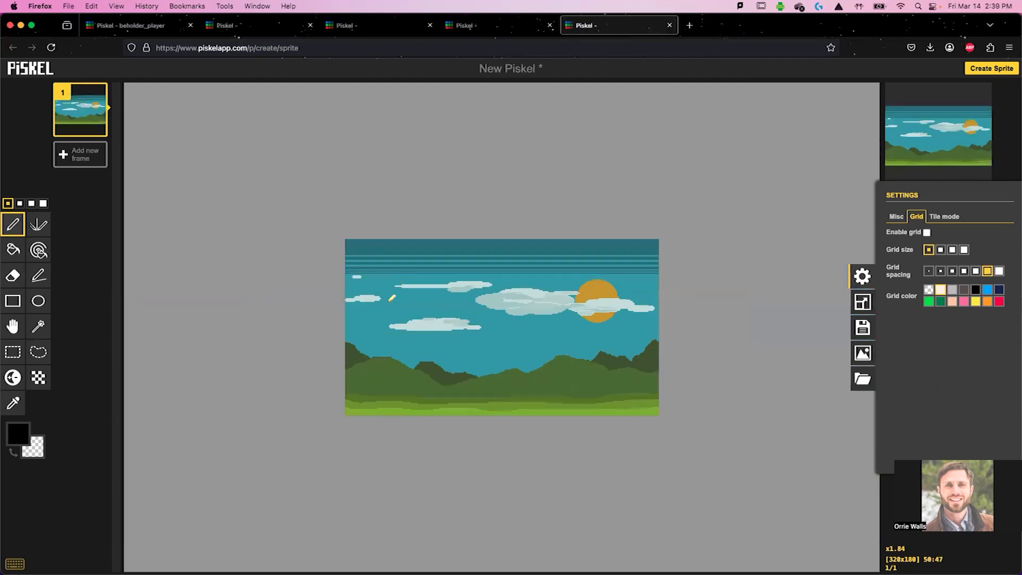
scroll(381, 303, up, 5)
scroll(385, 305, down, 2)
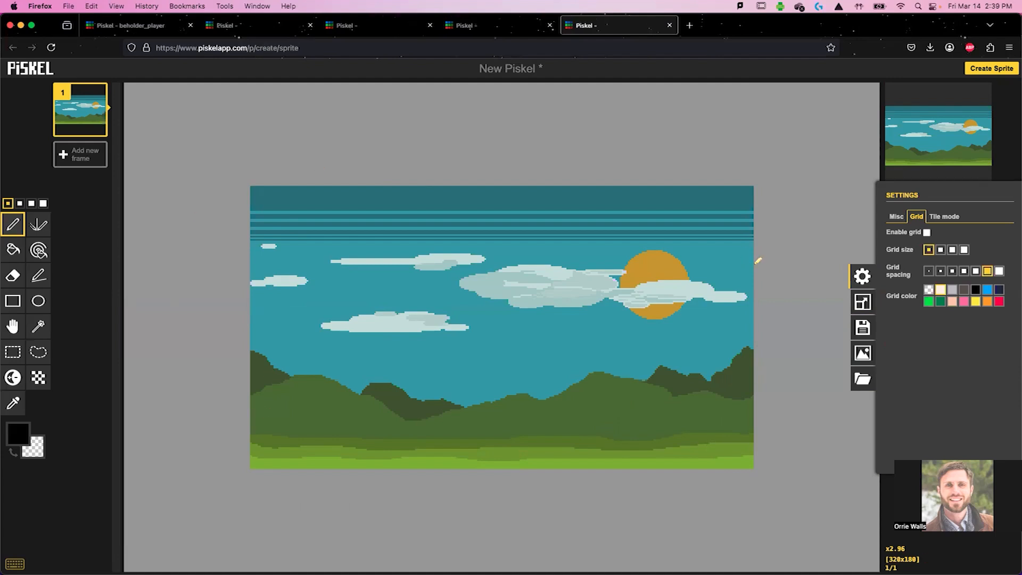
- Enable tile mode for the 320 × 180 background and examine how its edges repeat across the neighbouring tiles
click(945, 219)
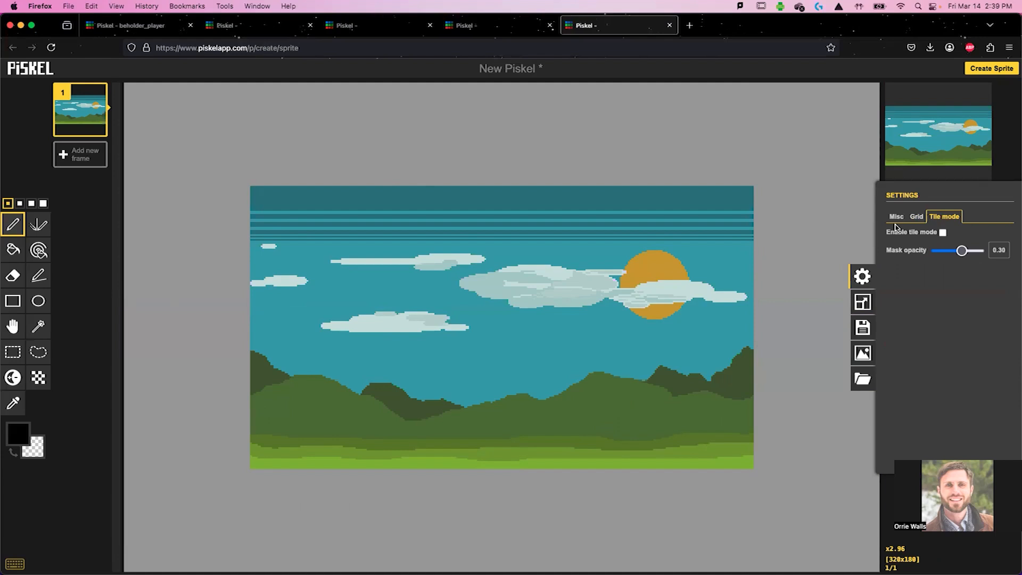
click(943, 232)
scroll(467, 274, down, 2)
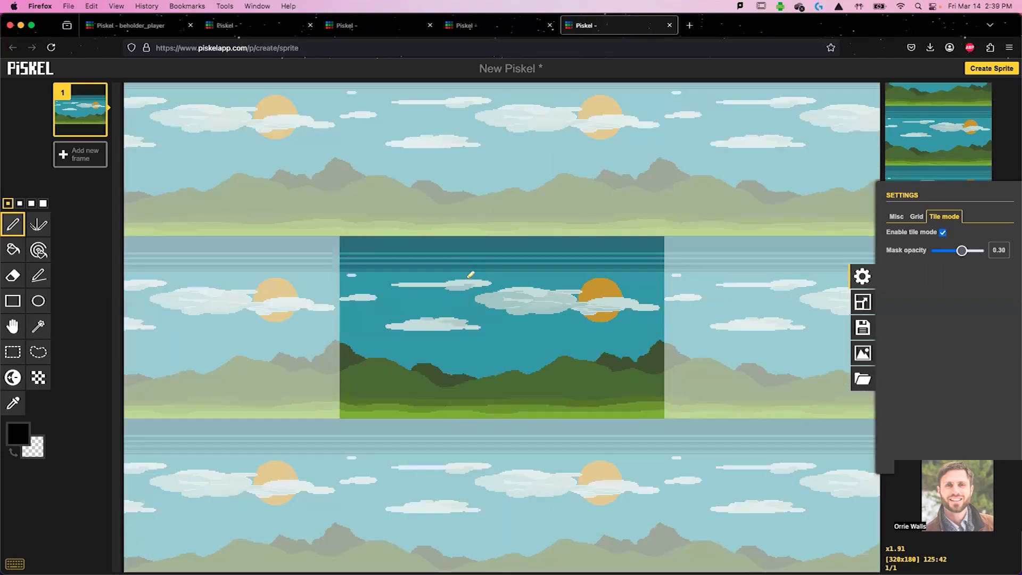
scroll(471, 275, down, 3)
scroll(472, 278, up, 2)
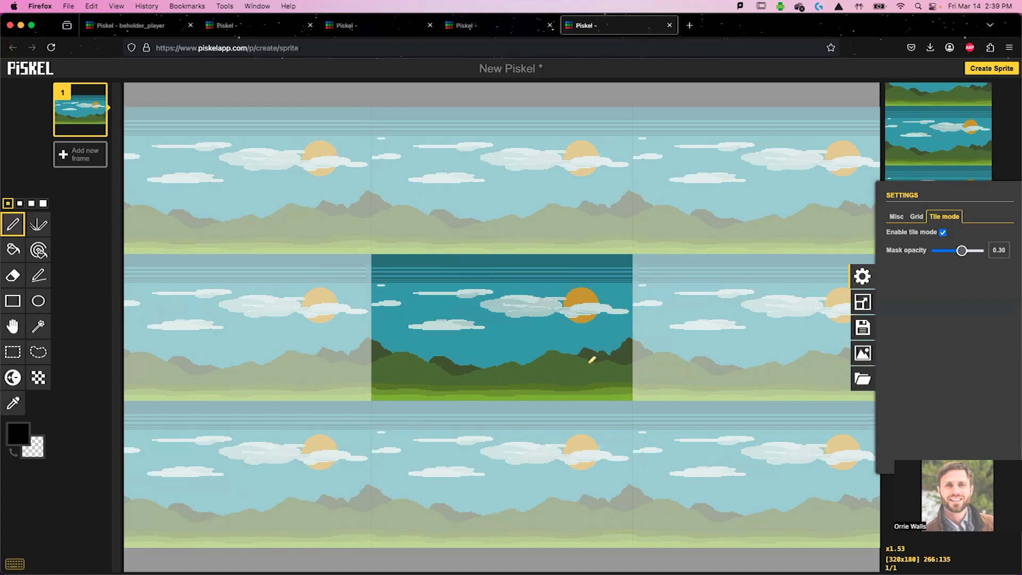
scroll(564, 308, up, 4)
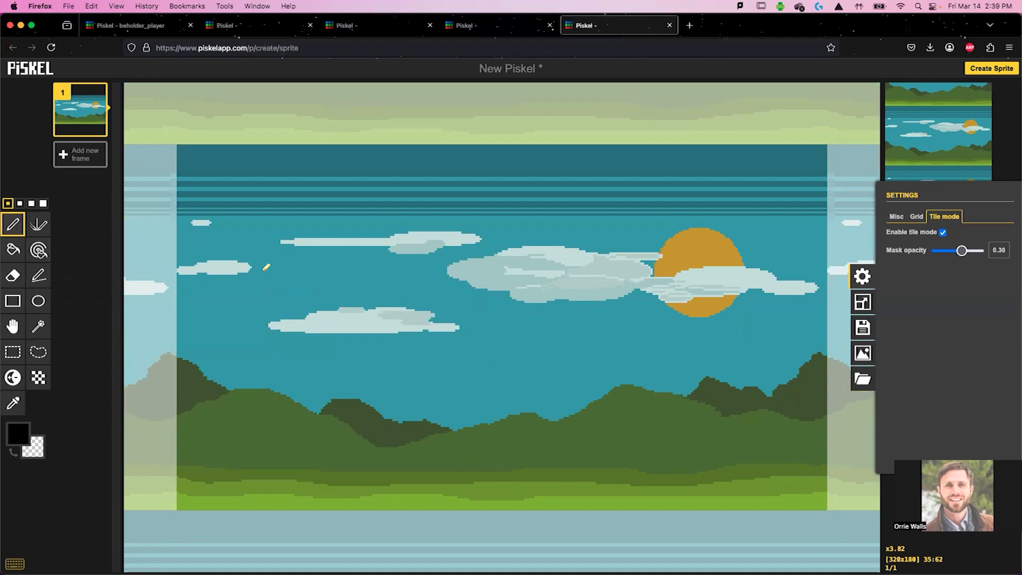
- Pick up the sky blue from the background and fill both visible parts of the orange sun with it using the paint bucket
alt+click(265, 266)
click(13, 249)
click(683, 254)
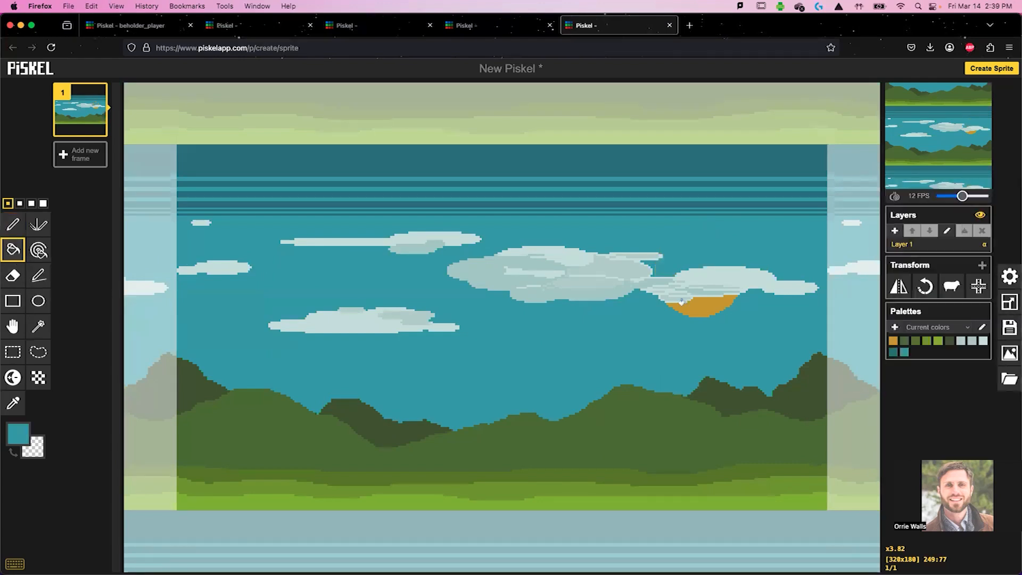
click(664, 311)
scroll(497, 375, down, 5)
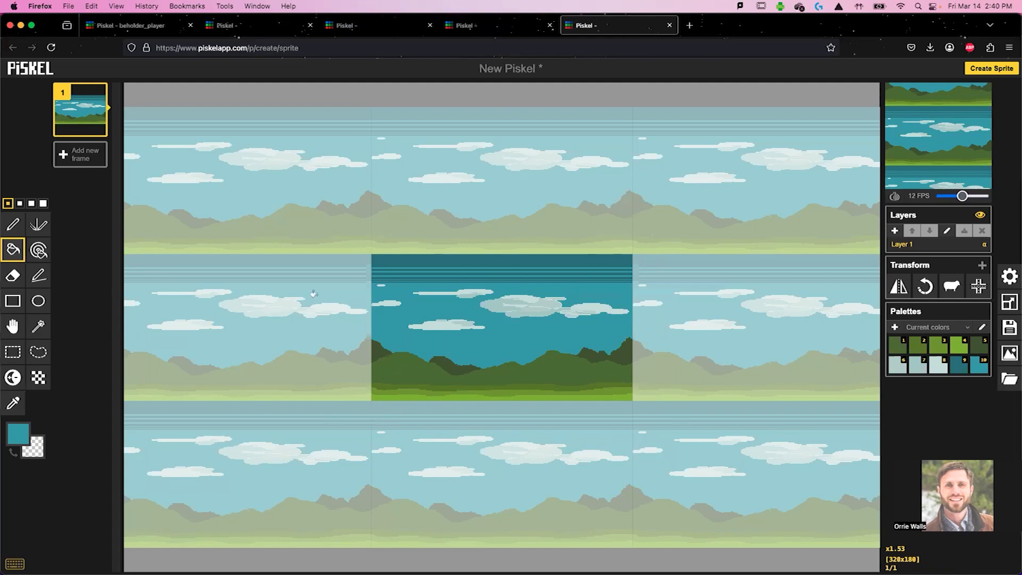
- Add a new blank frame and set the animation preview speed to 0 FPS
click(85, 155)
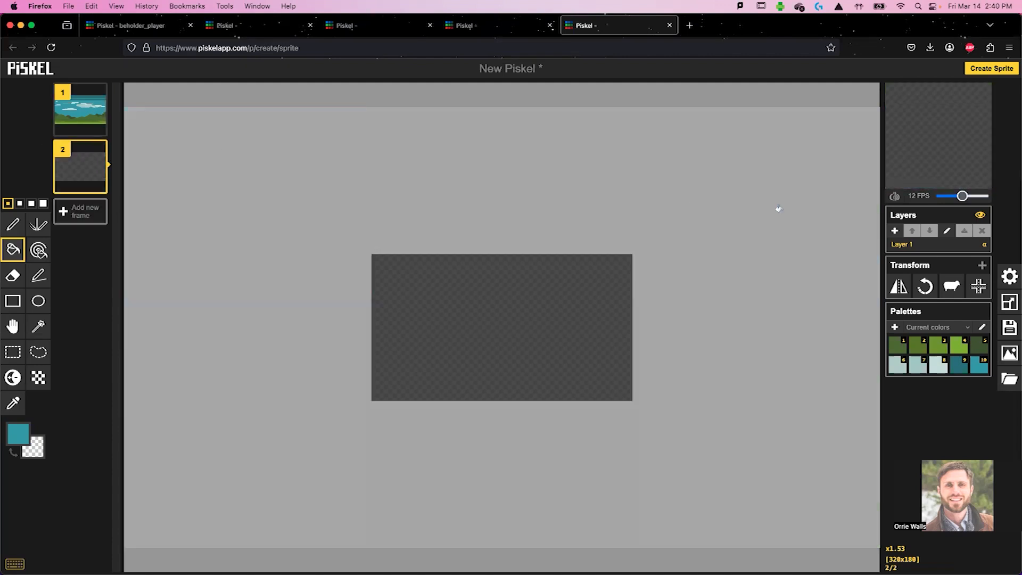
drag(962, 195, 883, 202)
- Set the primary color to black (#000000) and draw a large circle outline with equal width and height on the left half of frame 2
click(18, 433)
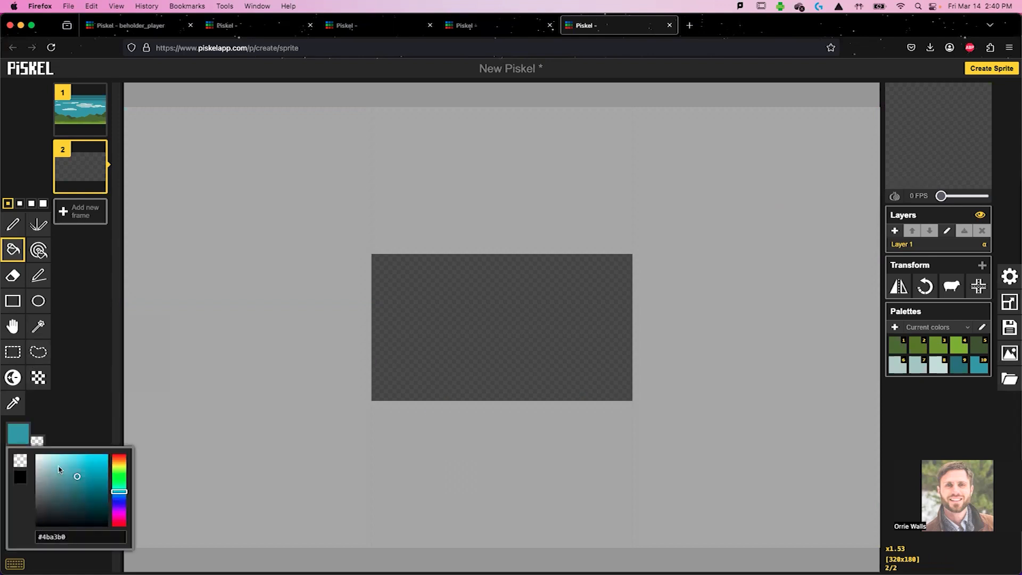
drag(50, 500, 16, 560)
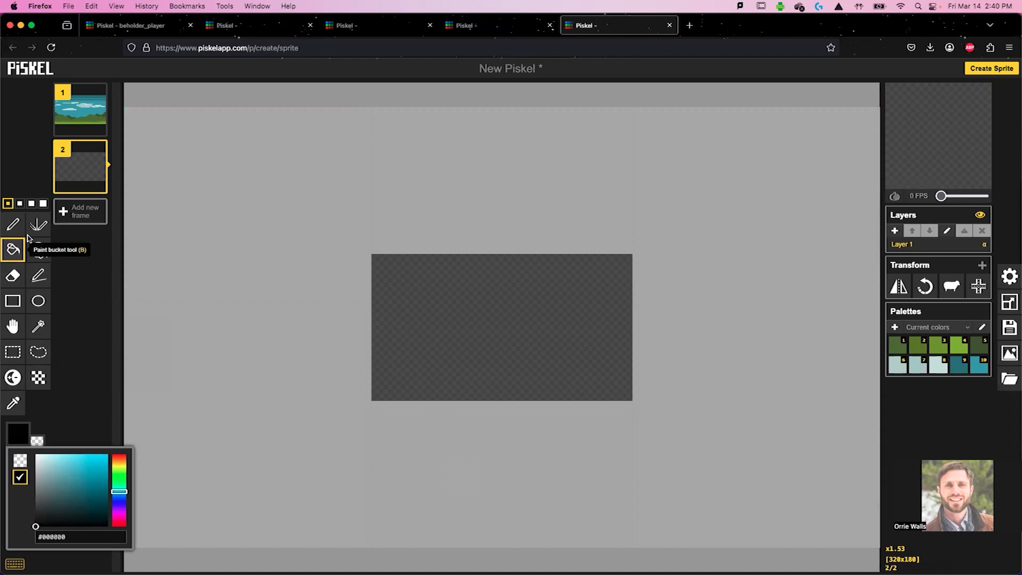
click(15, 245)
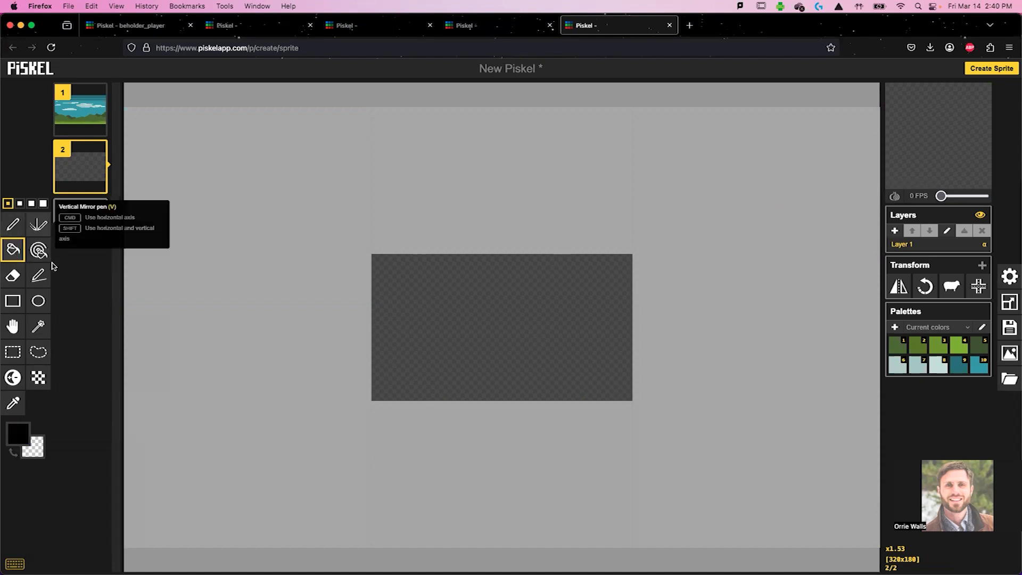
click(38, 301)
drag(399, 281, 497, 379)
key(shift)
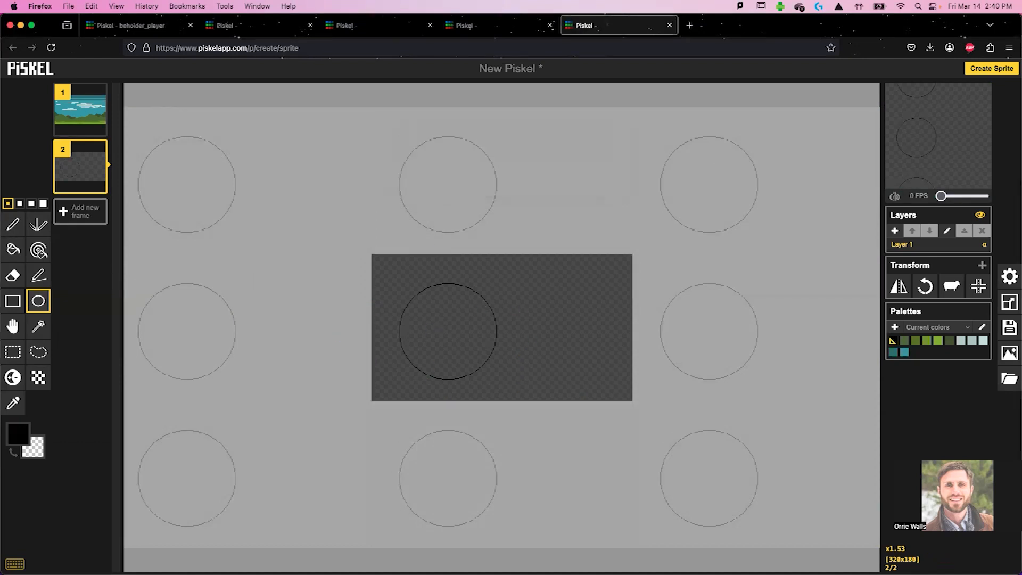
- Select the circle with a rectangle selection and place copies of it on the right half and across the upper-left corner of frame 2
click(13, 351)
drag(401, 266, 512, 404)
click(381, 277)
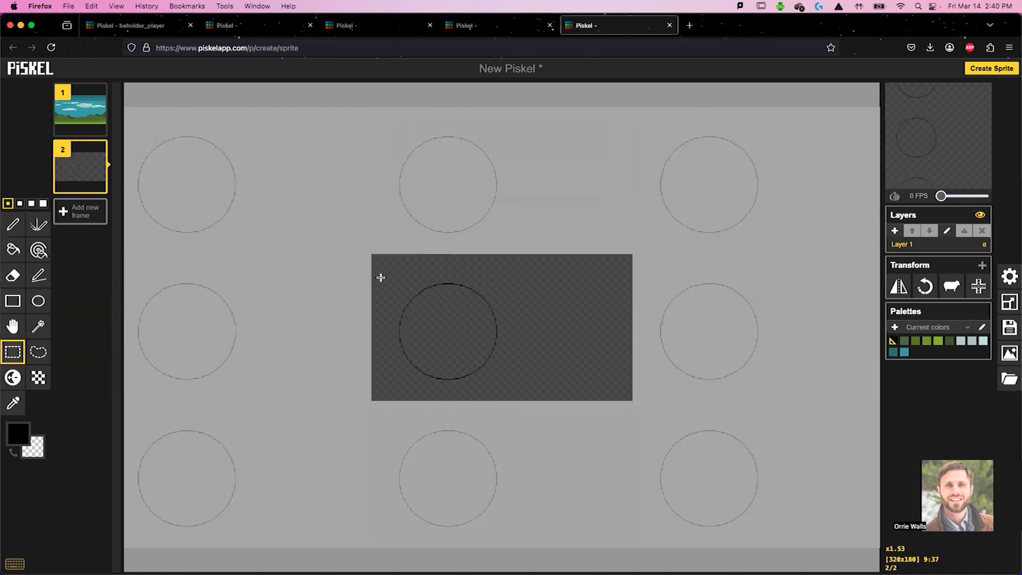
drag(380, 277, 508, 395)
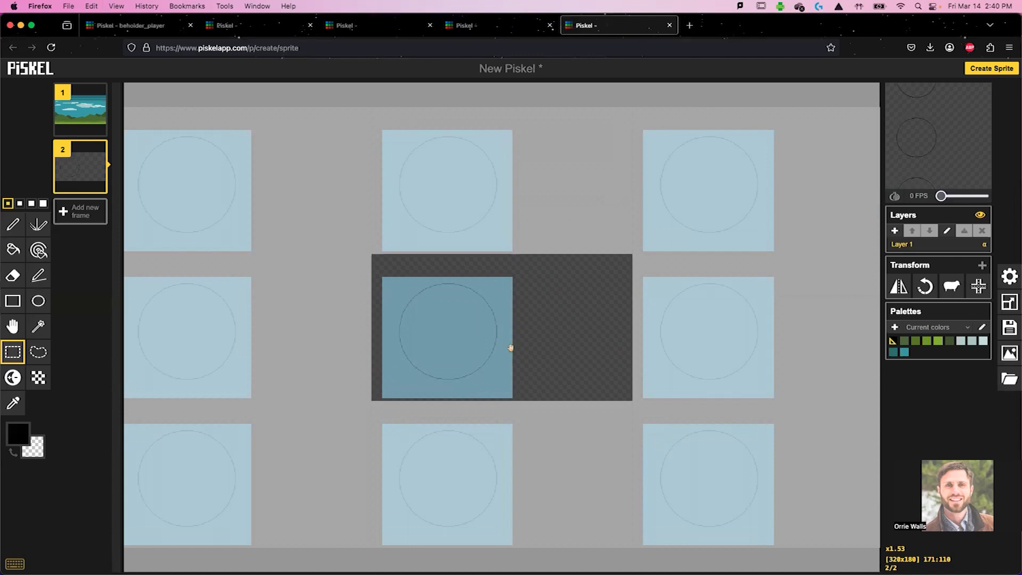
drag(458, 358, 589, 347)
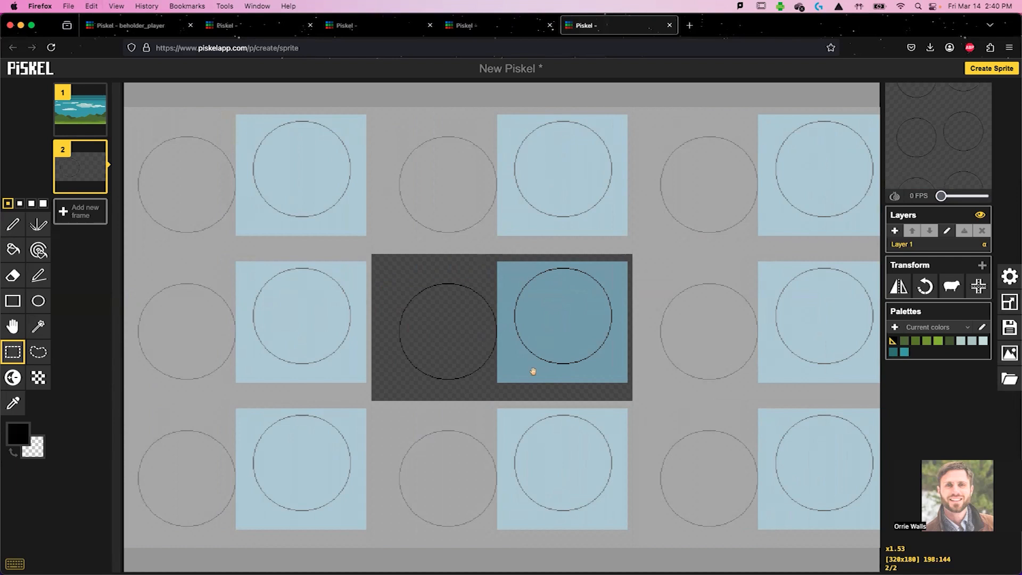
drag(543, 346, 372, 286)
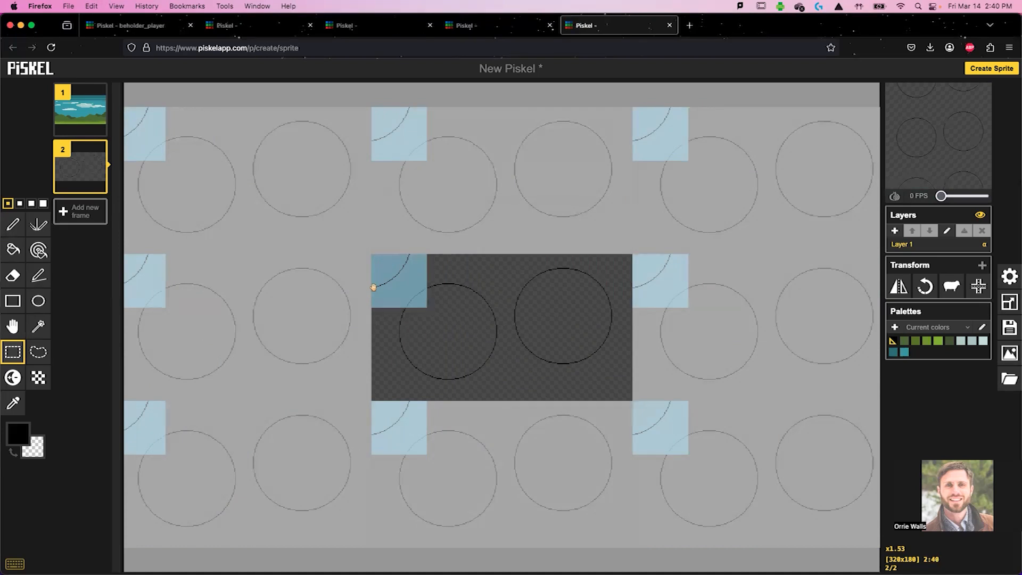
drag(388, 274, 485, 319)
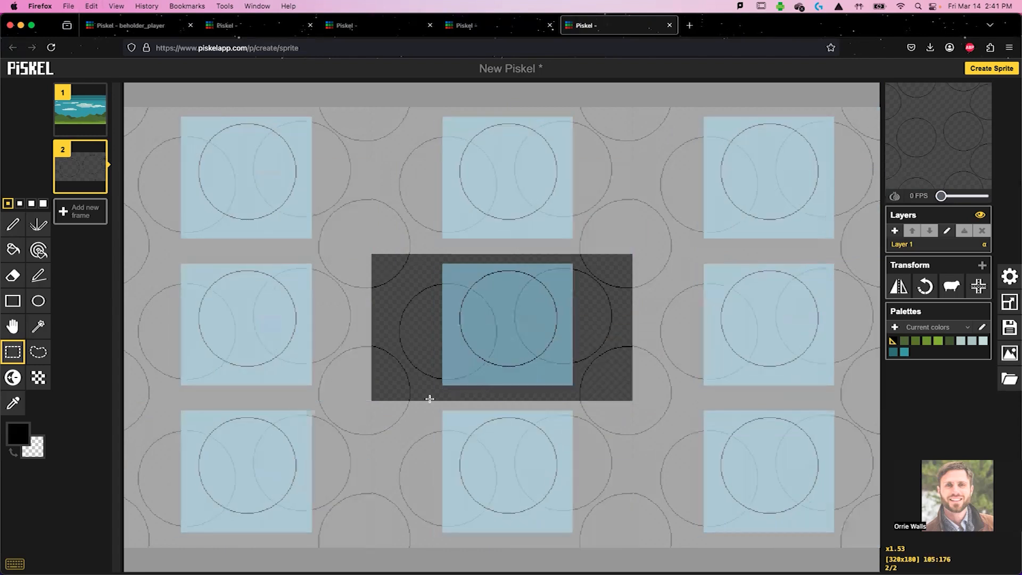
click(429, 399)
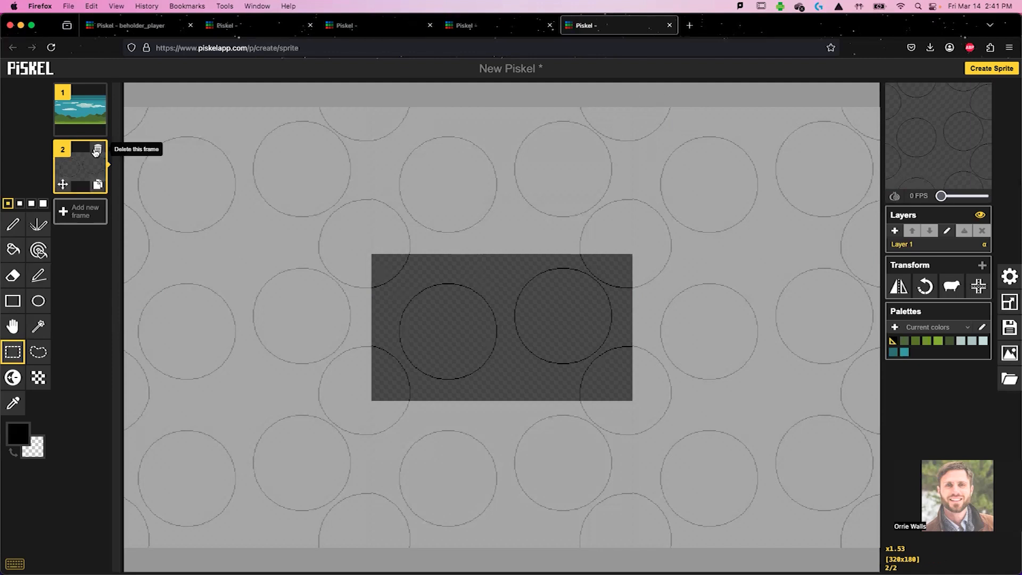
- Delete frame 2 with the circles and turn off tile mode for the background sprite
click(97, 153)
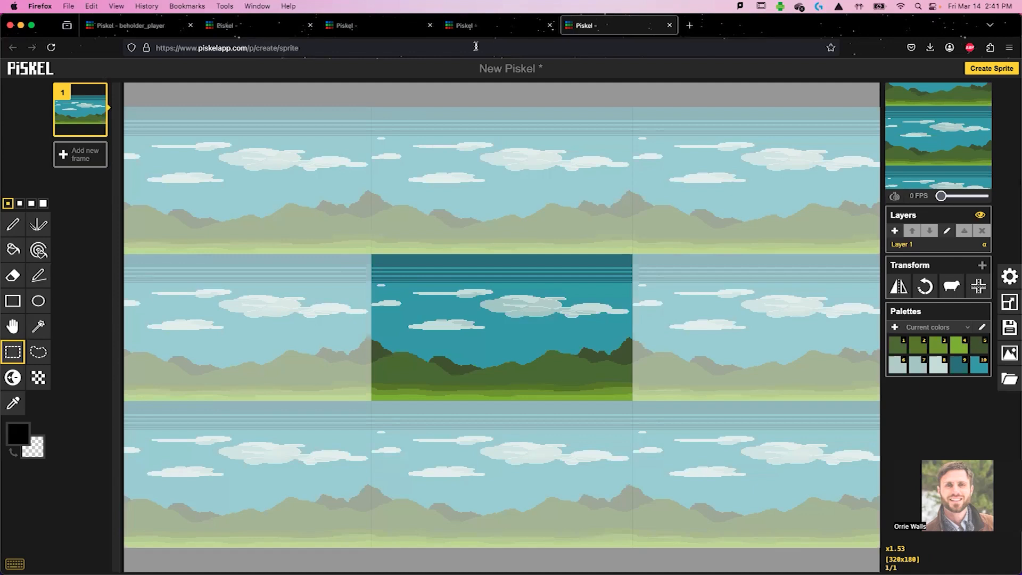
click(1010, 275)
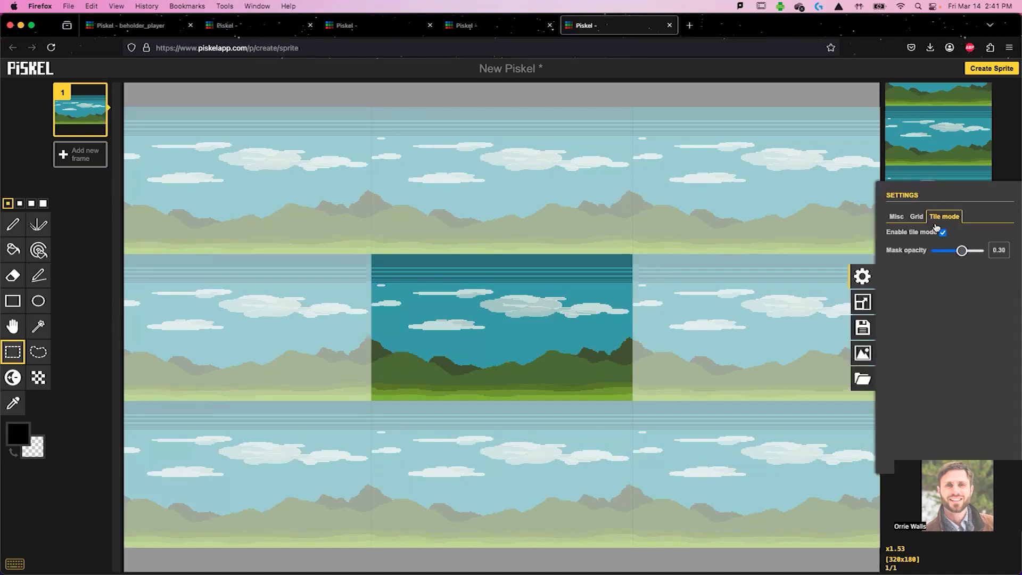
click(943, 233)
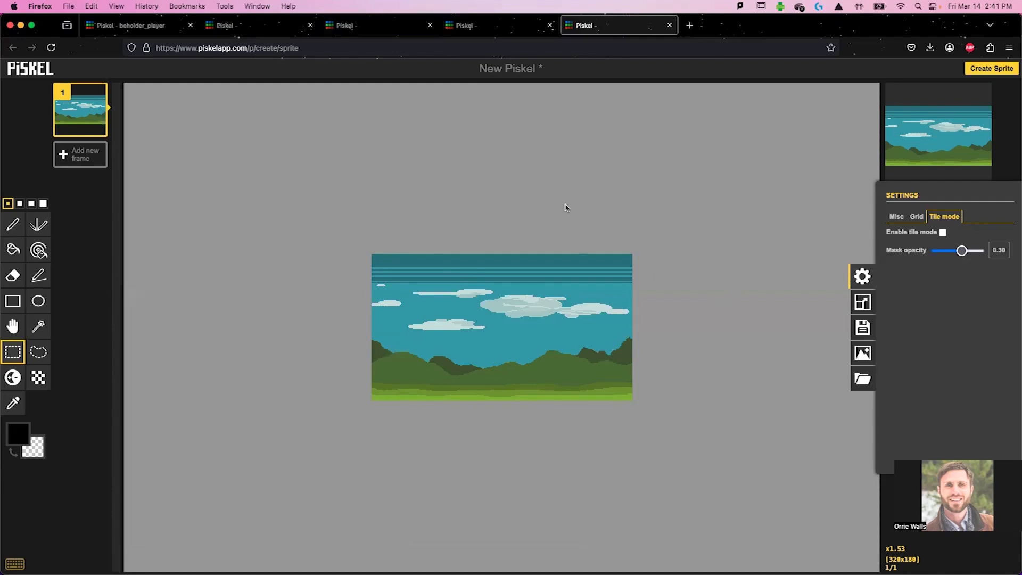
- Look through the open objects, GrassTile, Enemy and background sprites, ending on the beholder_player sprite
click(500, 25)
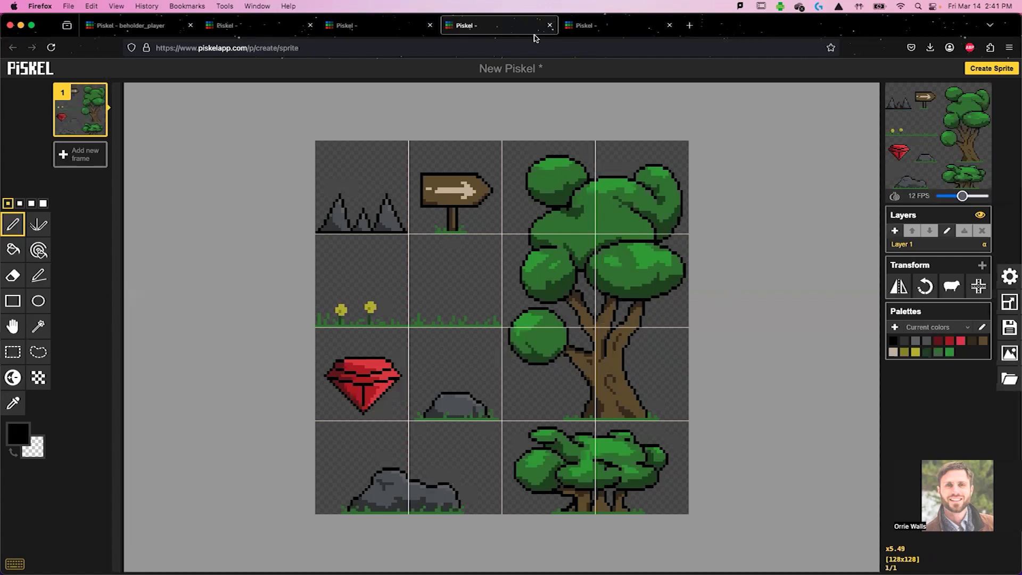
click(343, 25)
click(230, 26)
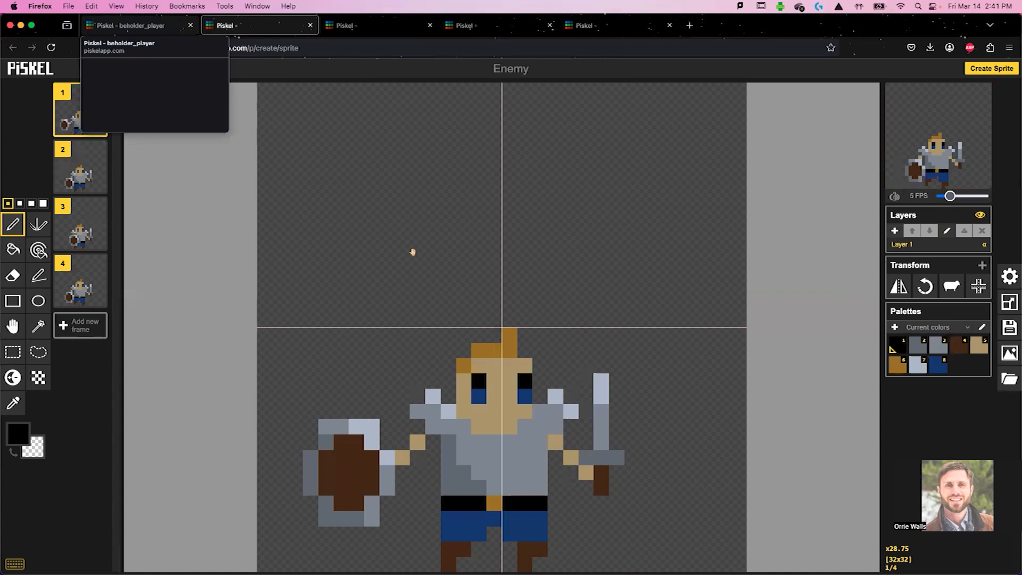
click(139, 25)
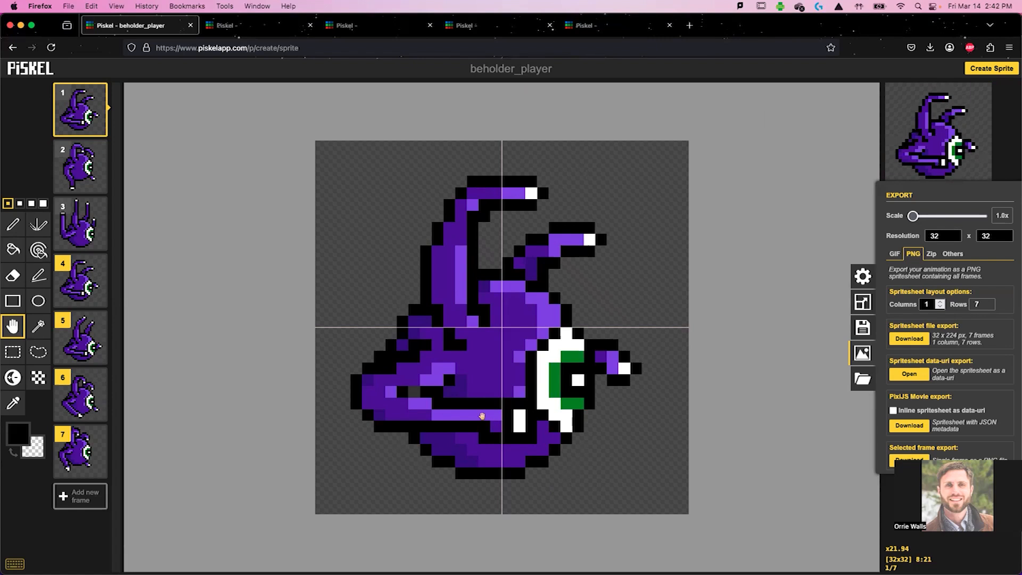
click(416, 26)
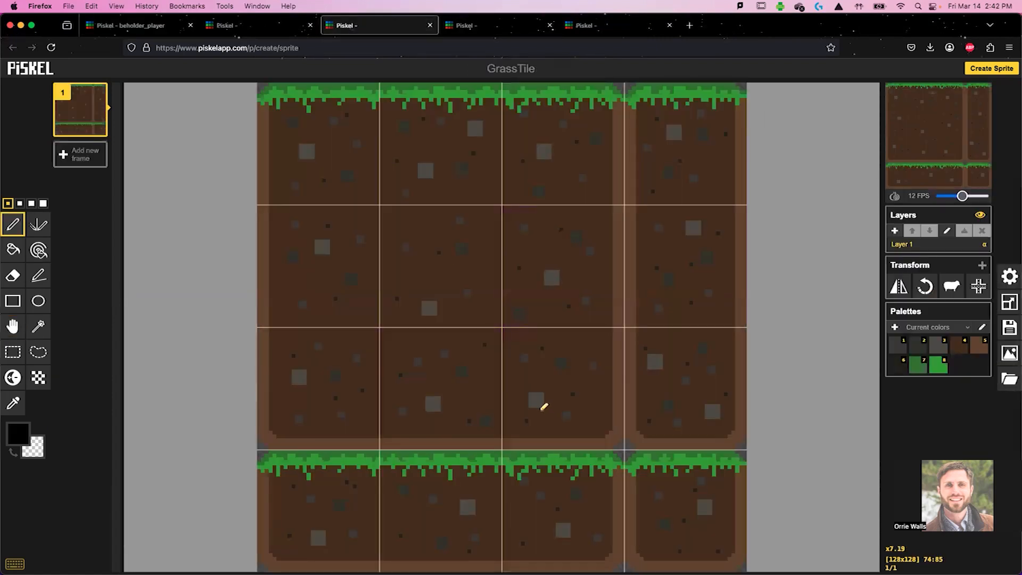
click(236, 26)
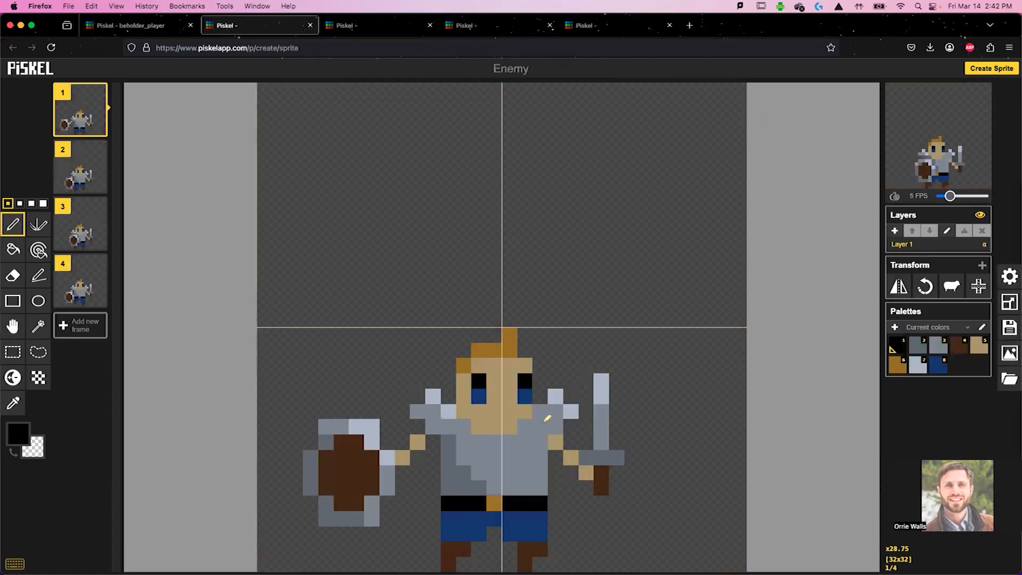
click(475, 24)
click(585, 25)
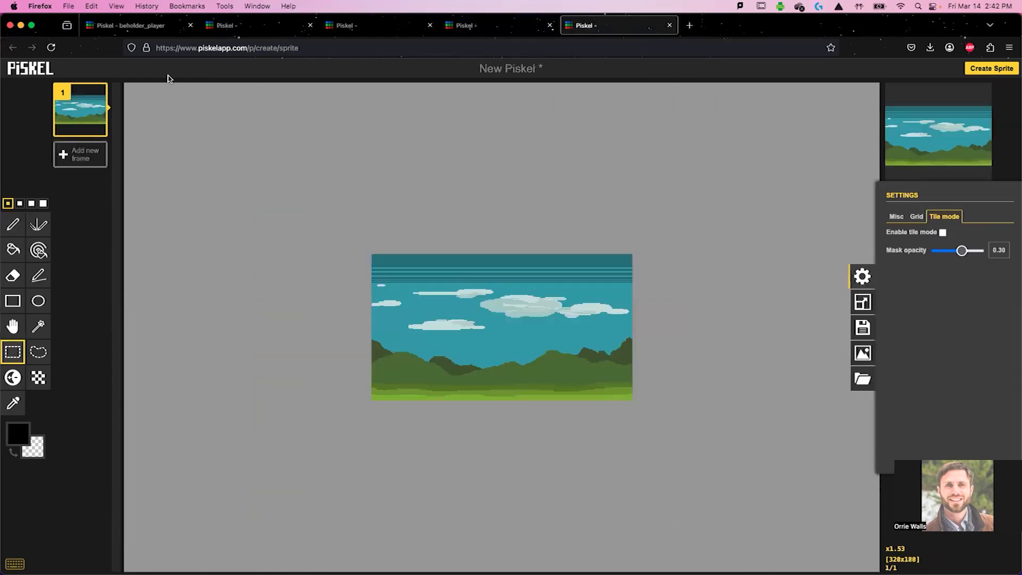
click(123, 25)
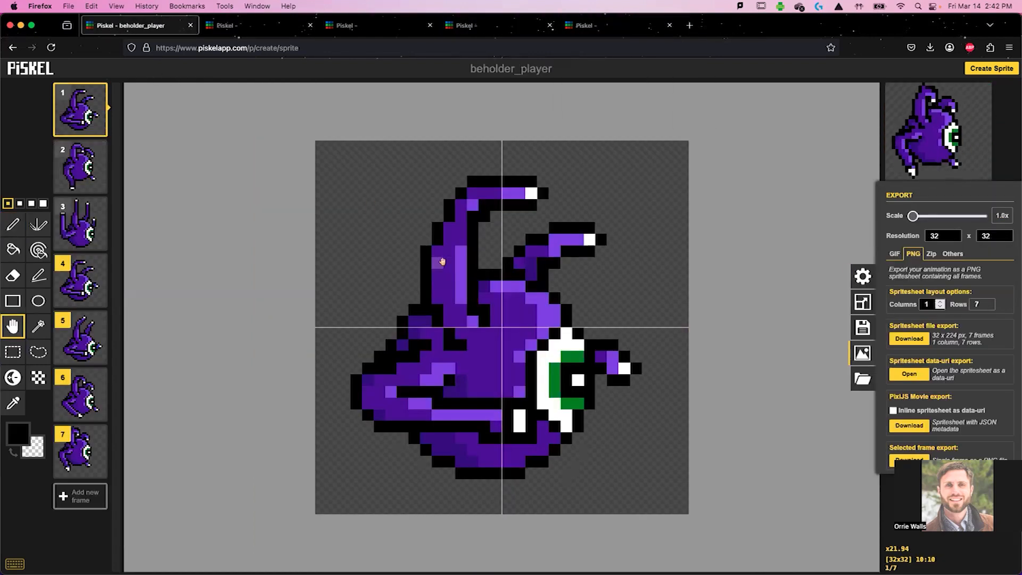